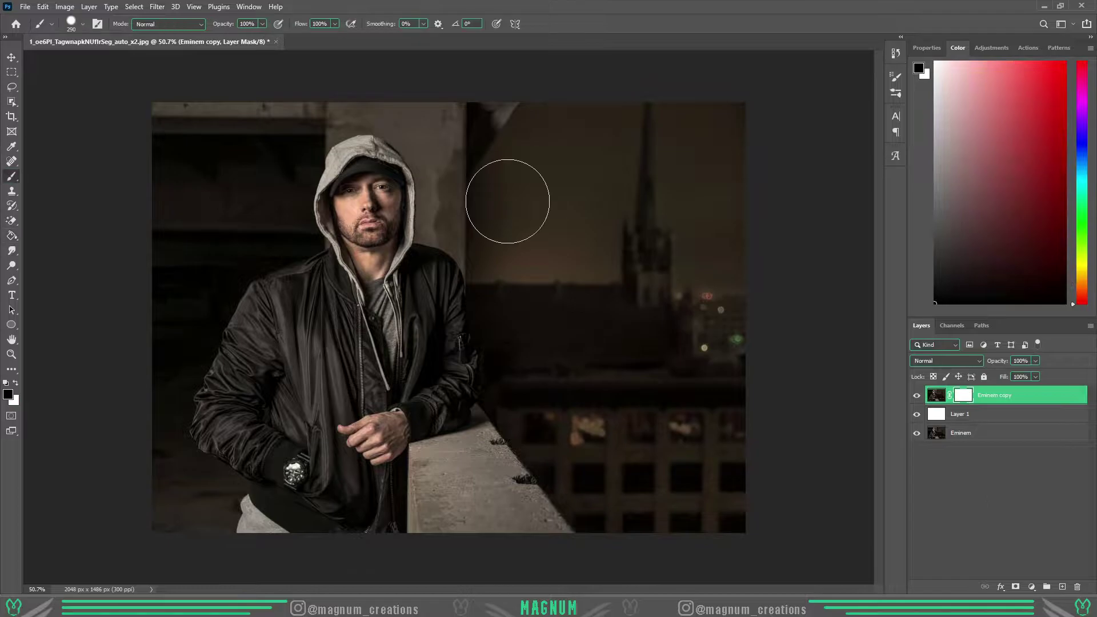
Step: Paint black on the copy's mask to hide the right-side background down to the ledge
mouse_move(564, 214)
mouse_down()
mouse_move(607, 320)
mouse_move(577, 172)
mouse_up()
scroll(569, 182, up, 5)
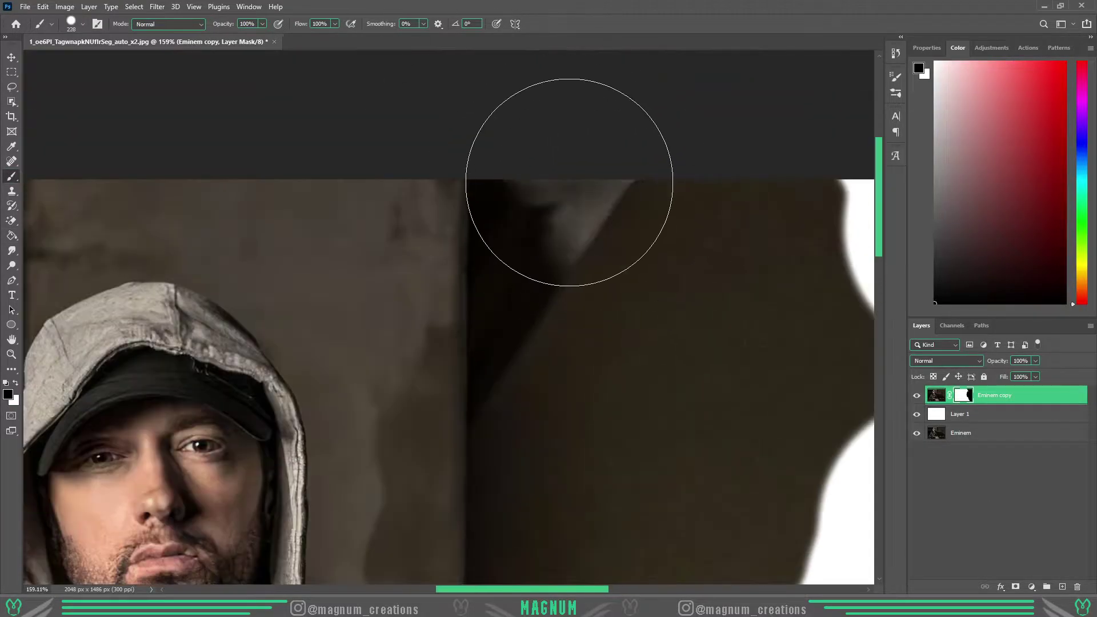
scroll(569, 182, down, 5)
drag(566, 387, 577, 86)
scroll(698, 362, down, 5)
scroll(568, 372, up, 4)
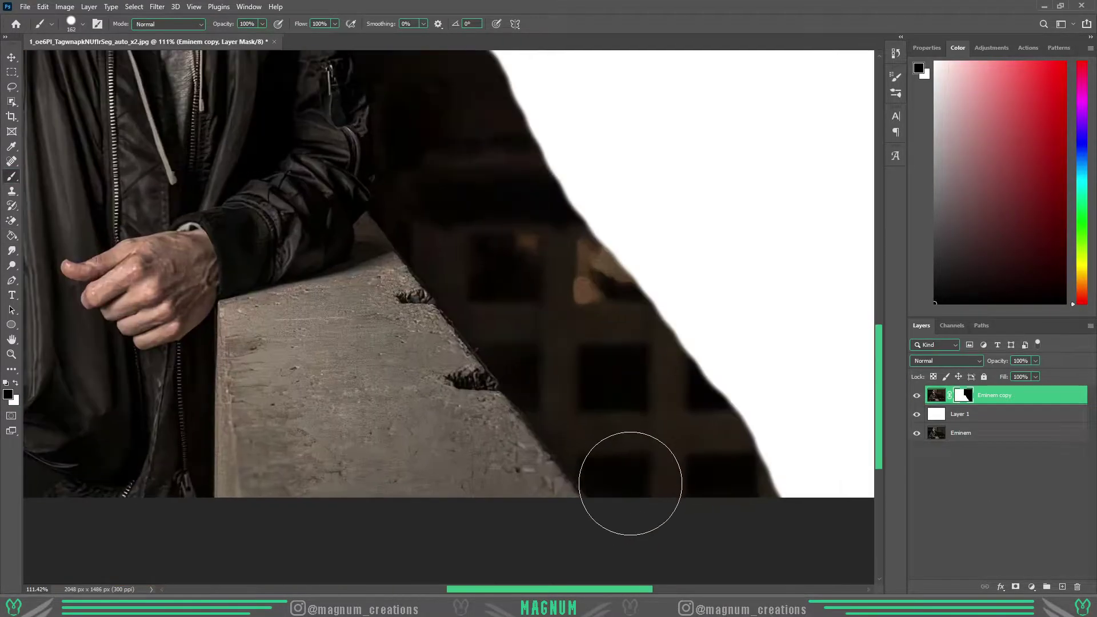
click(630, 483)
shift+click(428, 208)
drag(632, 465, 675, 331)
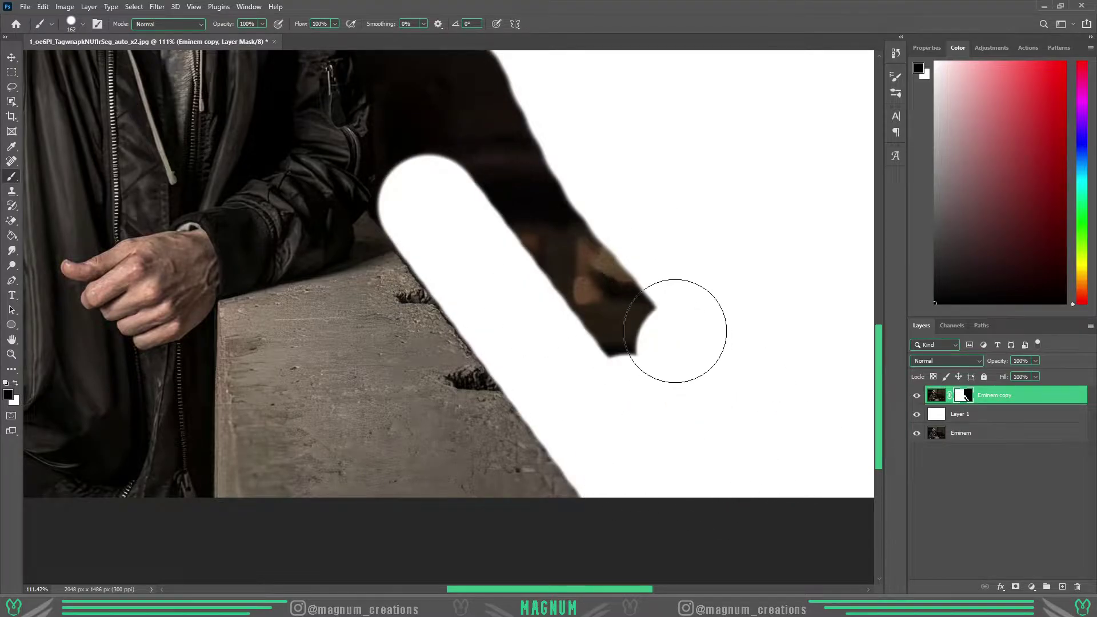
scroll(675, 331, down, 3)
scroll(465, 147, up, 5)
Step: Hide the remaining background along the jacket and arm edges
drag(428, 196, 450, 380)
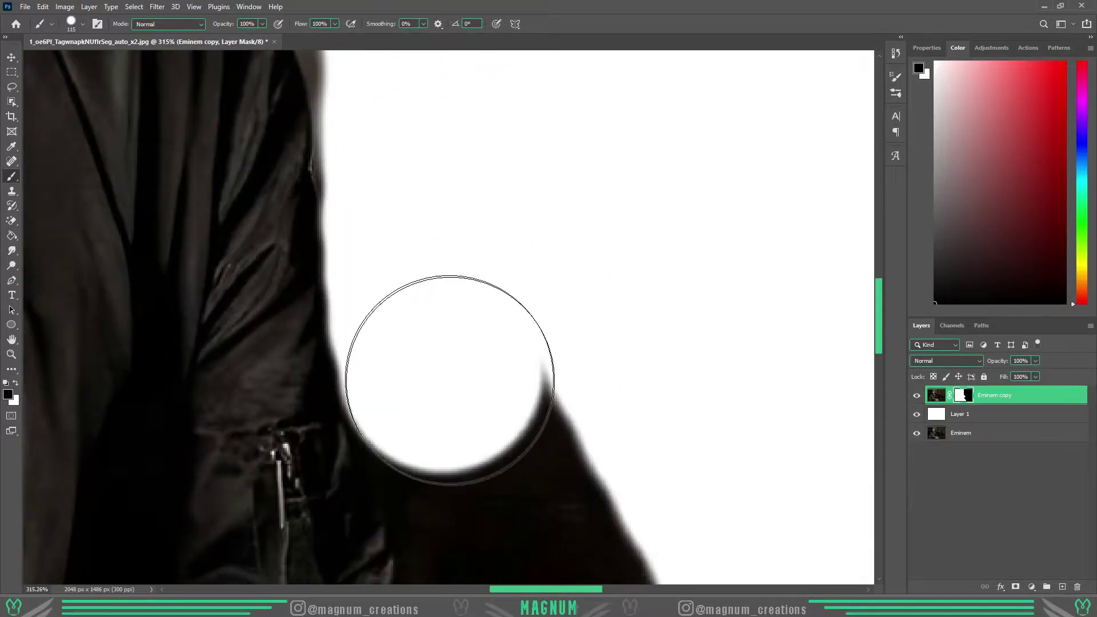
scroll(457, 274, up, 3)
drag(465, 171, 503, 392)
scroll(504, 309, down, 3)
scroll(598, 75, down, 4)
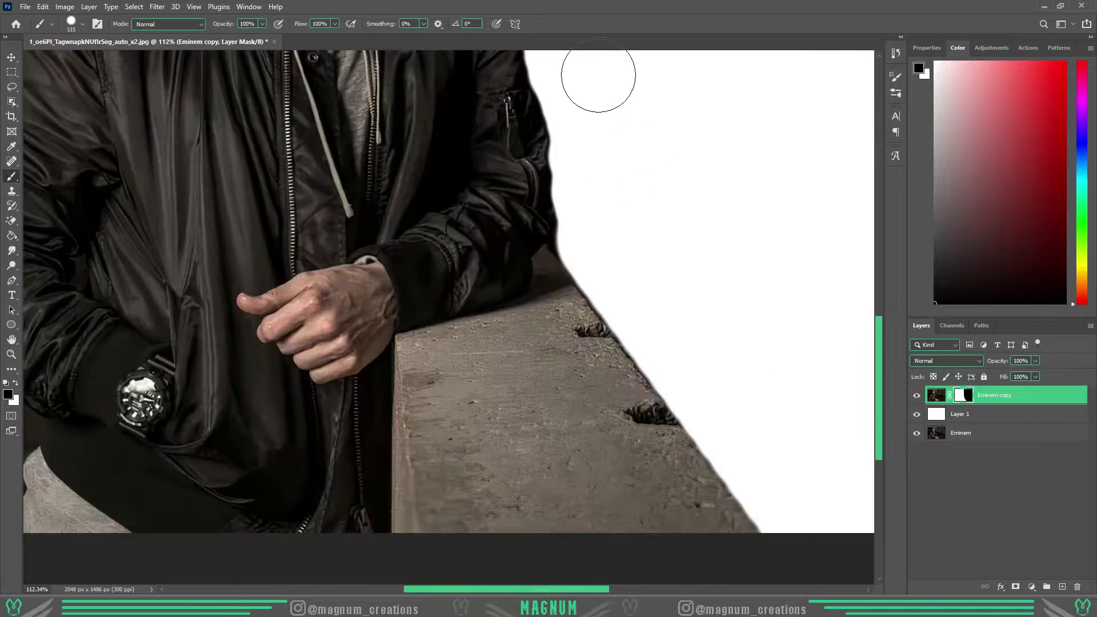
scroll(598, 75, down, 4)
scroll(457, 257, up, 4)
scroll(457, 258, down, 2)
scroll(535, 258, up, 3)
click(531, 244)
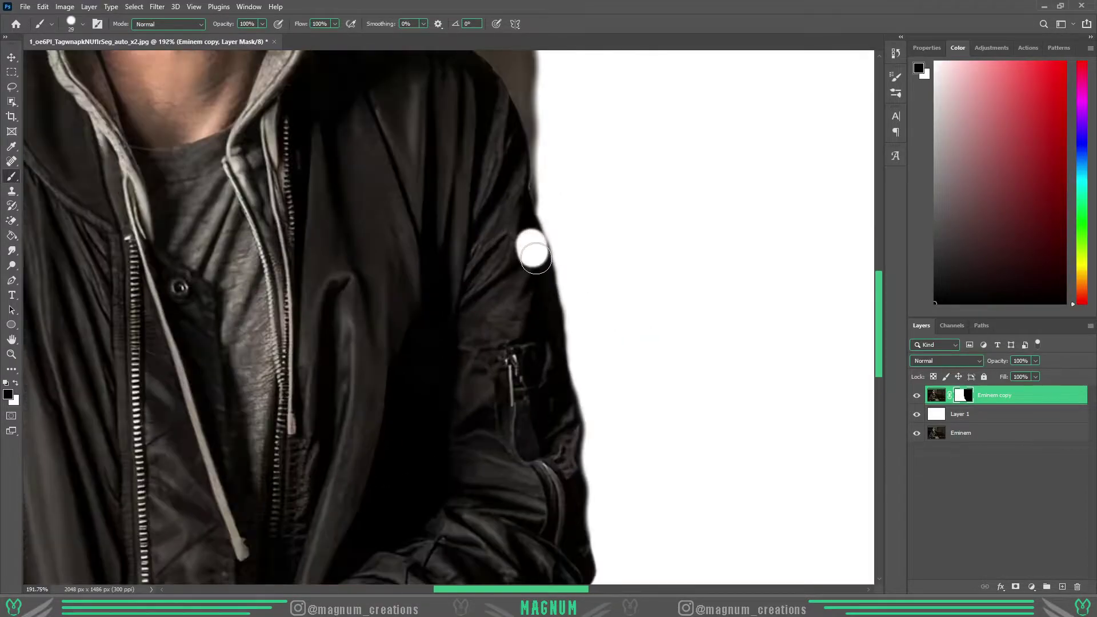
Step: Restore the wrongly hidden arm and jacket edge with a larger white brush
key(x)
key(bracketright)
key(bracketright)
drag(535, 256, 530, 269)
drag(534, 312, 563, 521)
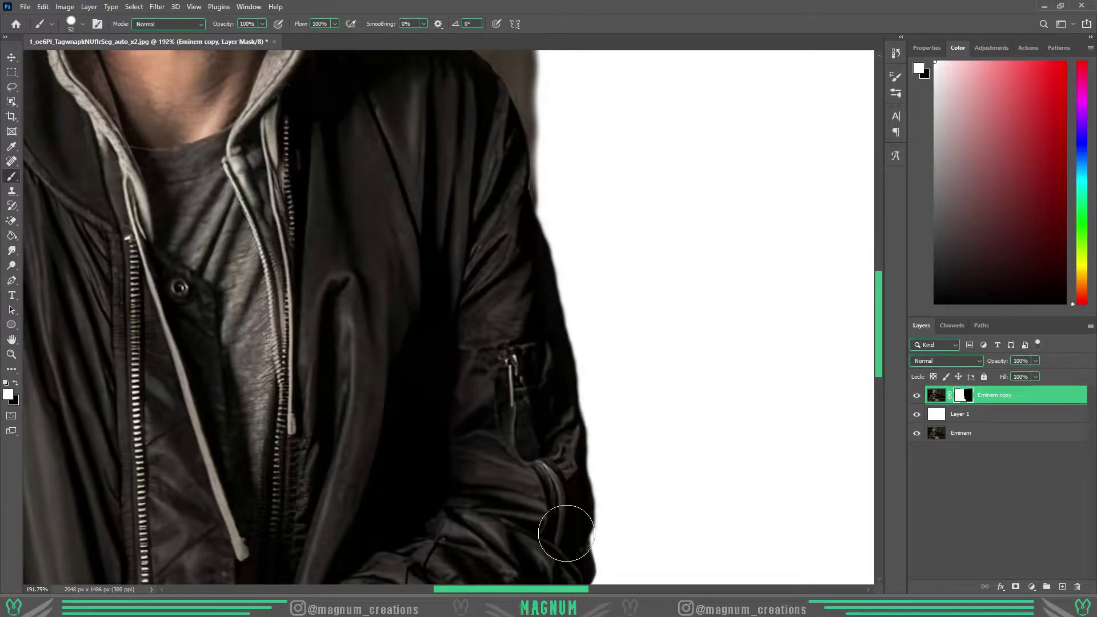
scroll(592, 480, down, 4)
scroll(593, 480, up, 3)
scroll(484, 412, down, 4)
key(alt+bracketleft)
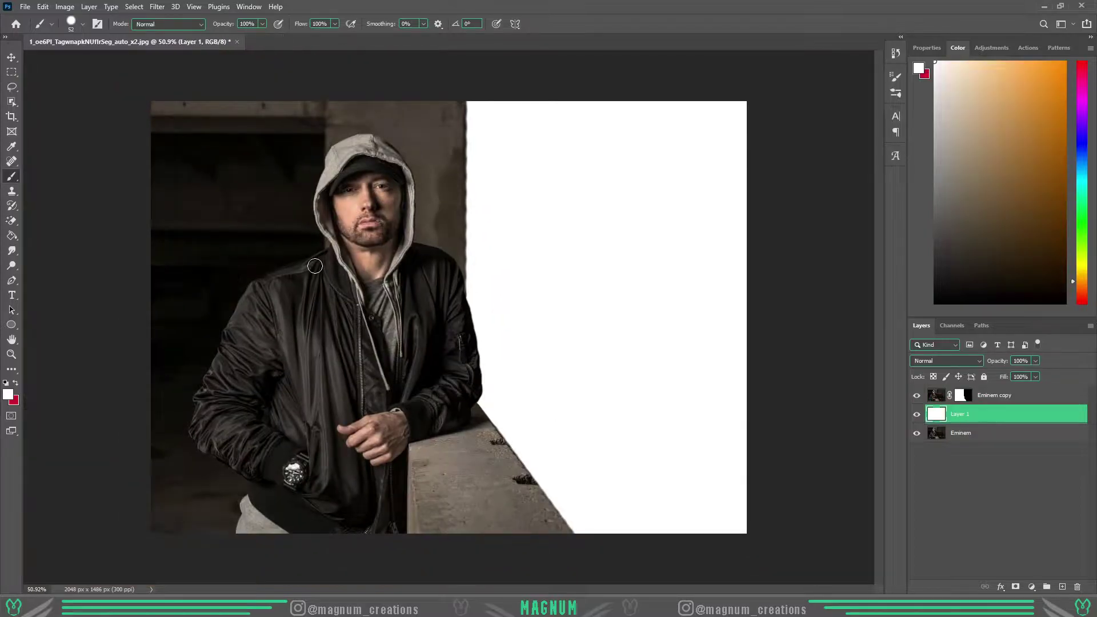
Step: Fill the white layer with near-black using the Paint Bucket
alt+click(286, 245)
key(g)
click(497, 247)
scroll(498, 248, up, 1)
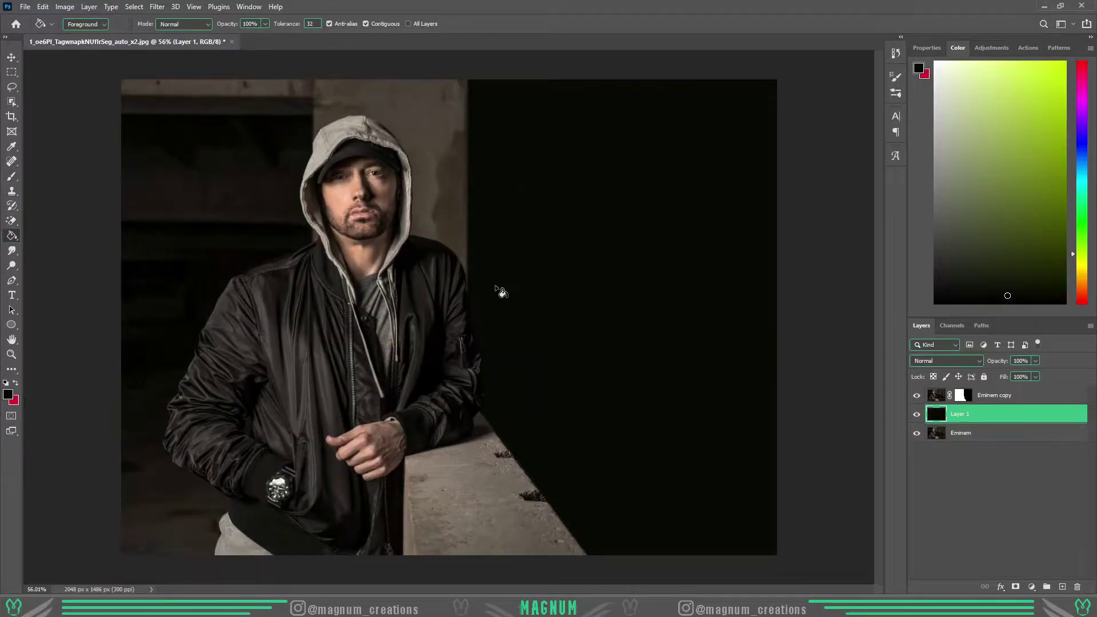
Step: Select the man with Select Subject and copy him onto his own layer
key(alt+bracketright)
key(ctrl+j)
key(w)
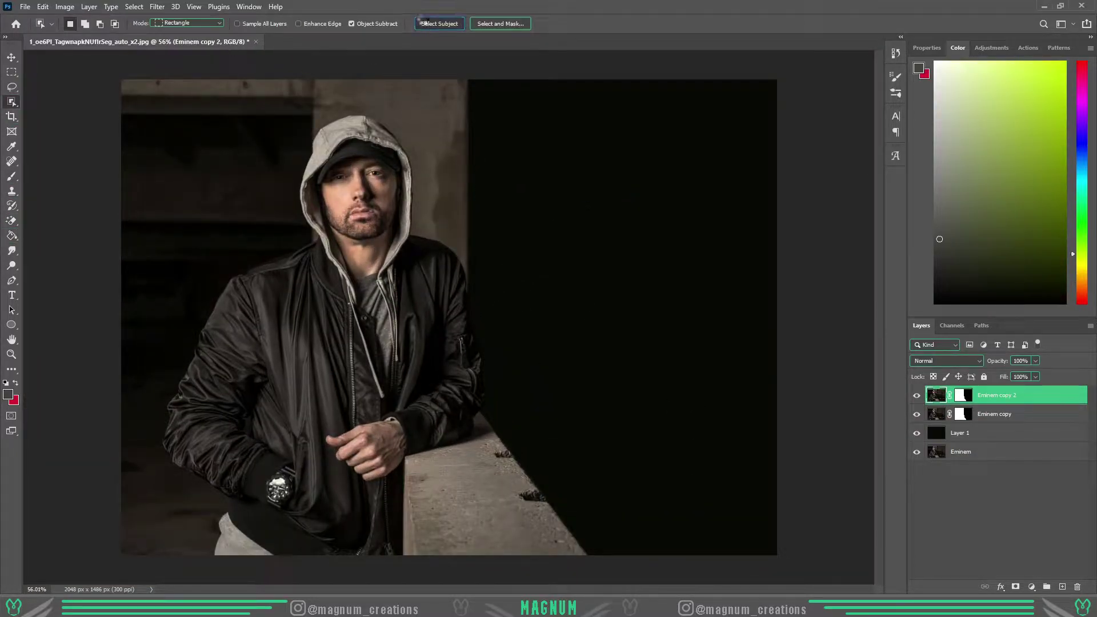
click(422, 23)
right_click(371, 290)
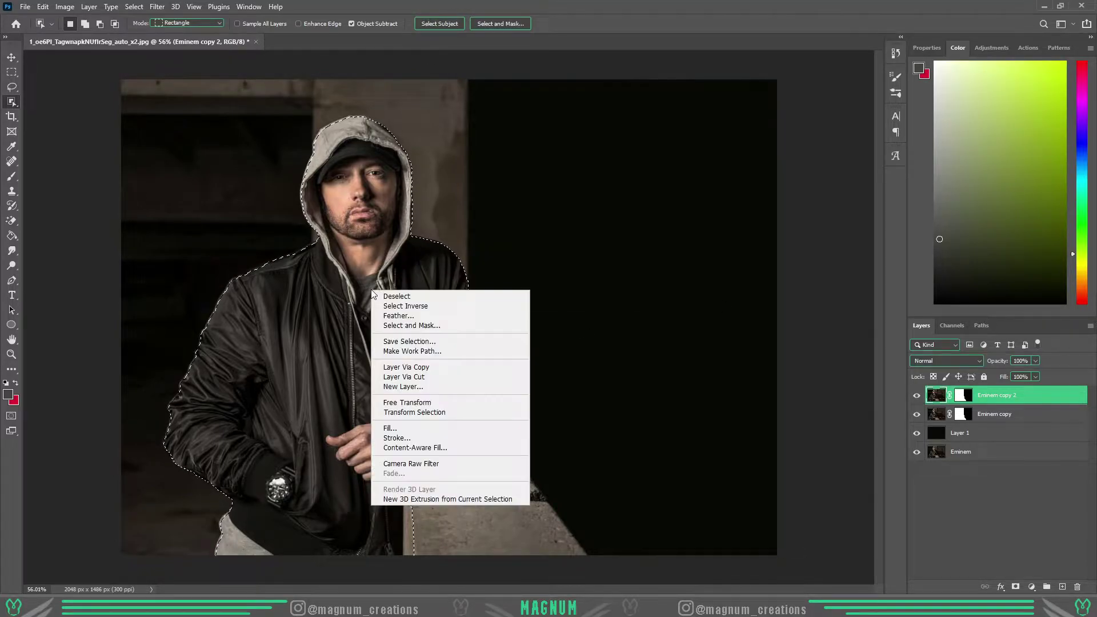
click(400, 370)
key(alt+bracketleft)
click(1078, 587)
Step: Reselect the man and Content-Aware fill his area on the Eminem copy layer
click(134, 6)
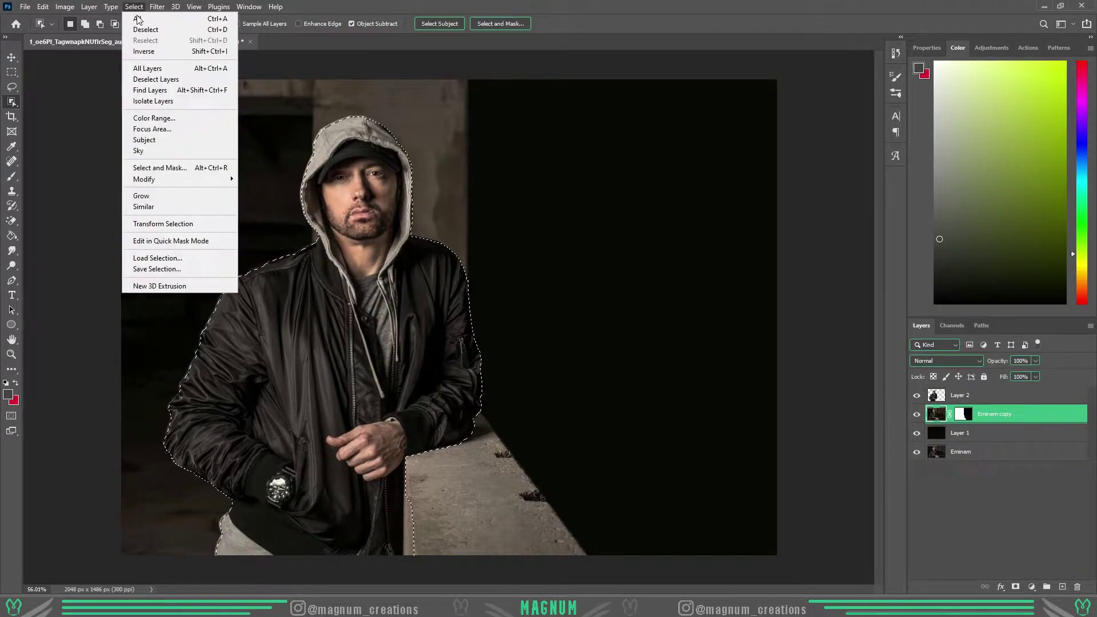
click(275, 201)
key(Return)
key(shift+F5)
click(617, 160)
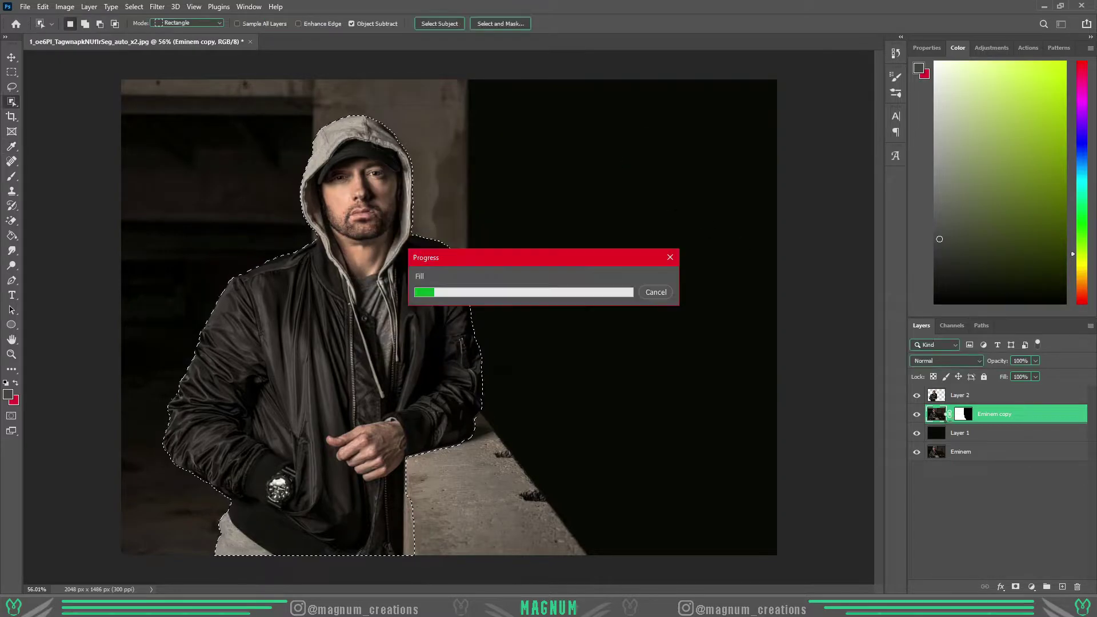
Step: Hide the cut-out man to inspect the fill, then show and select his layer again
click(917, 395)
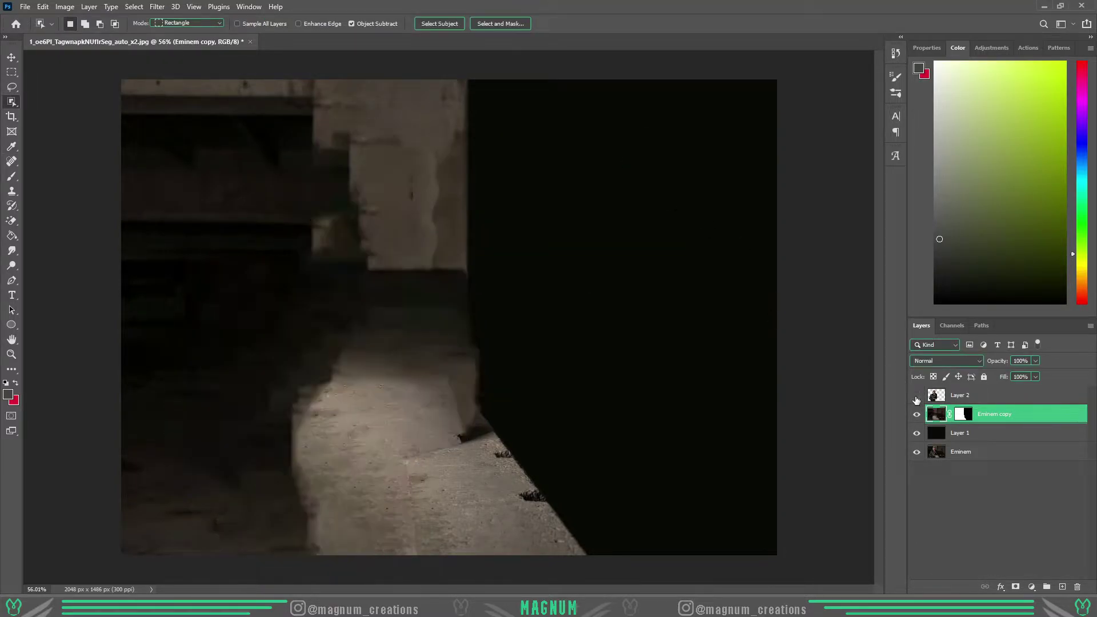
scroll(276, 237, up, 2)
click(917, 395)
key(ctrl+0)
click(966, 395)
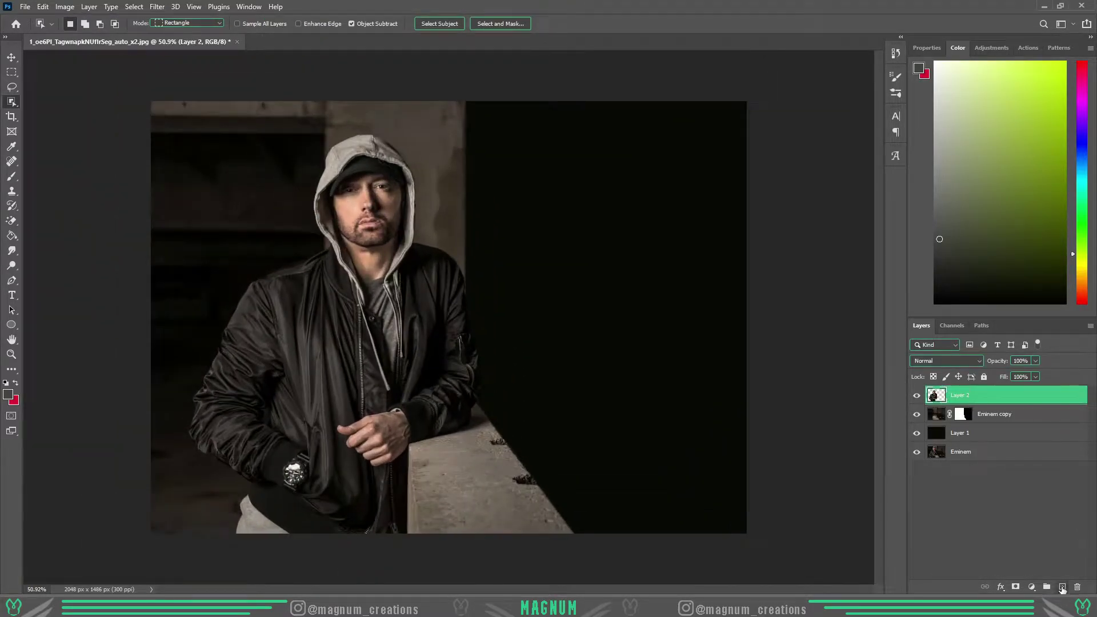
click(1032, 587)
Step: Add a Hue/Saturation colorize adjustment clipped to the man with a cyan tint
click(1029, 482)
click(974, 189)
drag(998, 152, 1051, 152)
key(ctrl+alt+g)
drag(998, 173, 1012, 174)
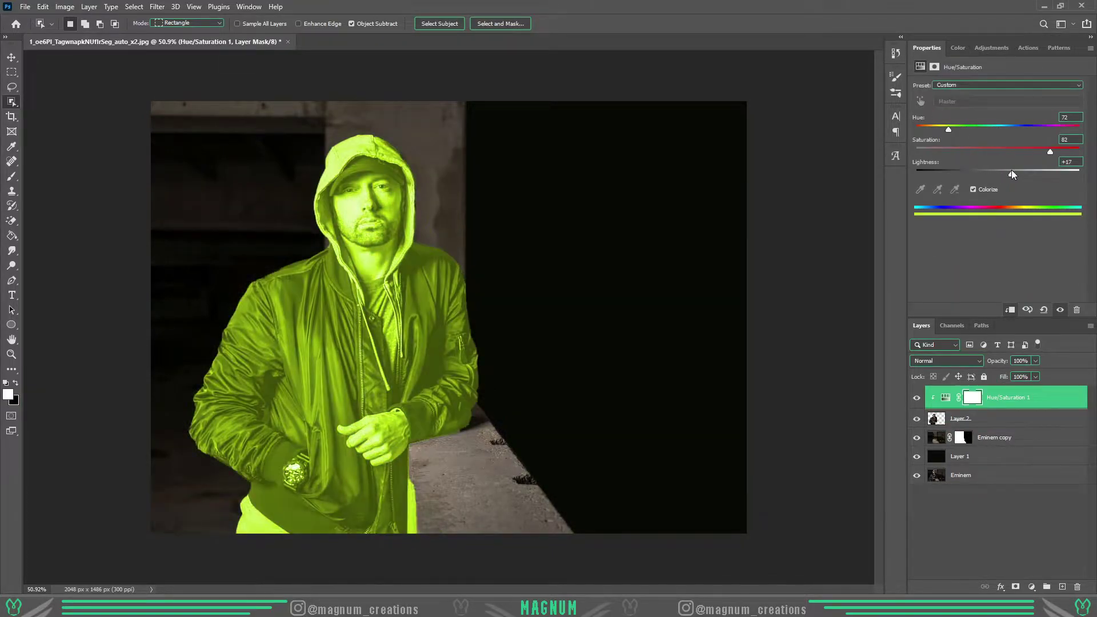
drag(1011, 129, 994, 130)
scroll(366, 200, up, 10)
Step: Invert the adjustment's mask and paint the cyan tint onto the irises
key(ctrl+i)
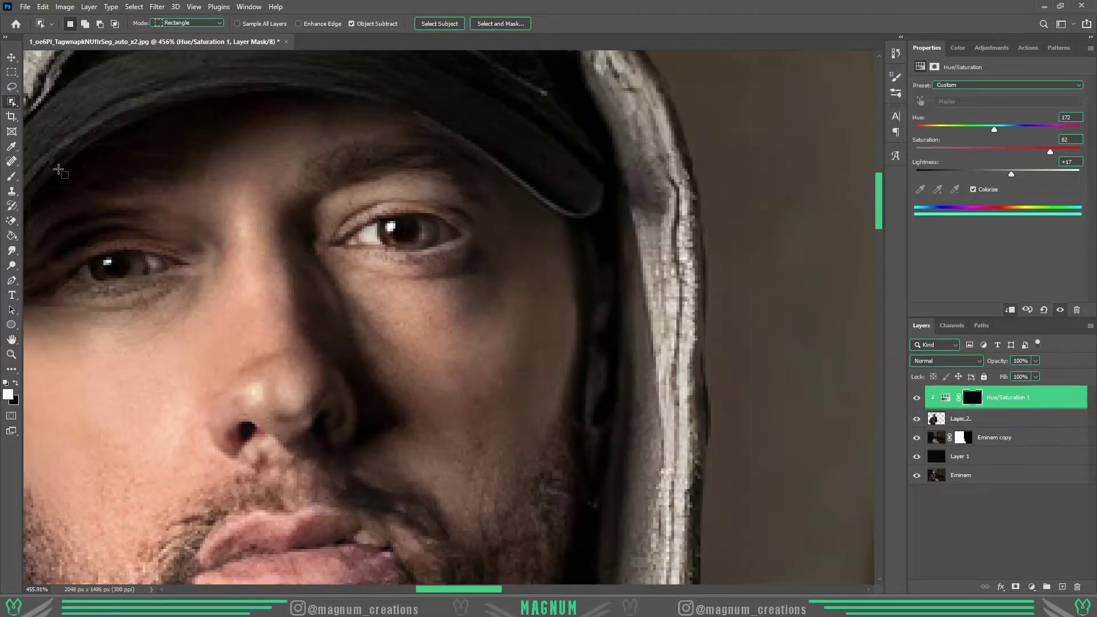
key(b)
drag(409, 235, 422, 226)
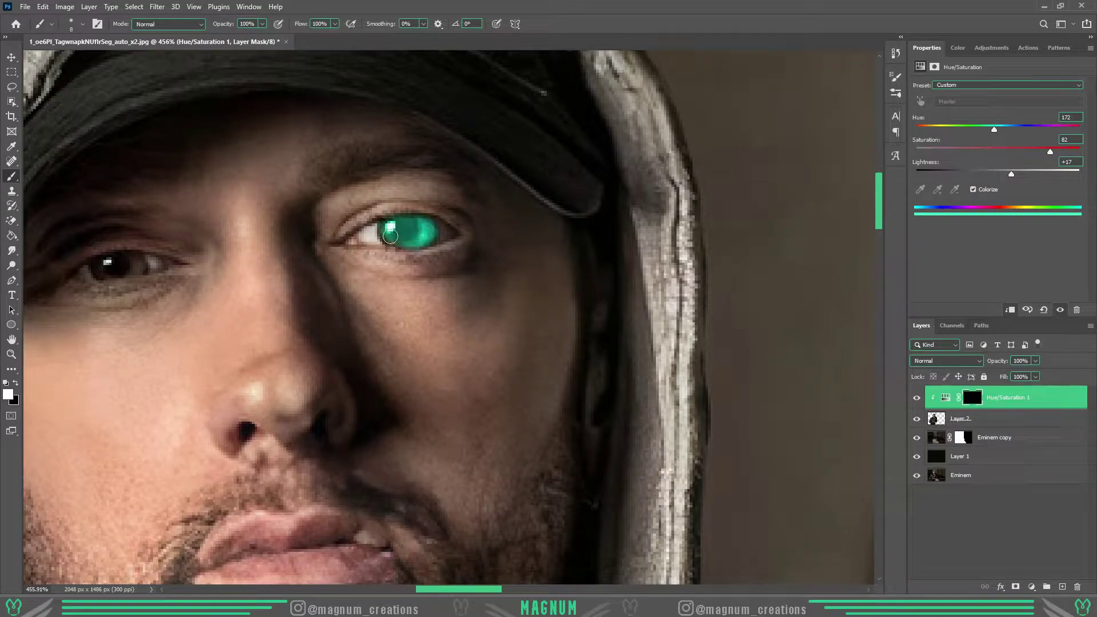
scroll(363, 224, down, 7)
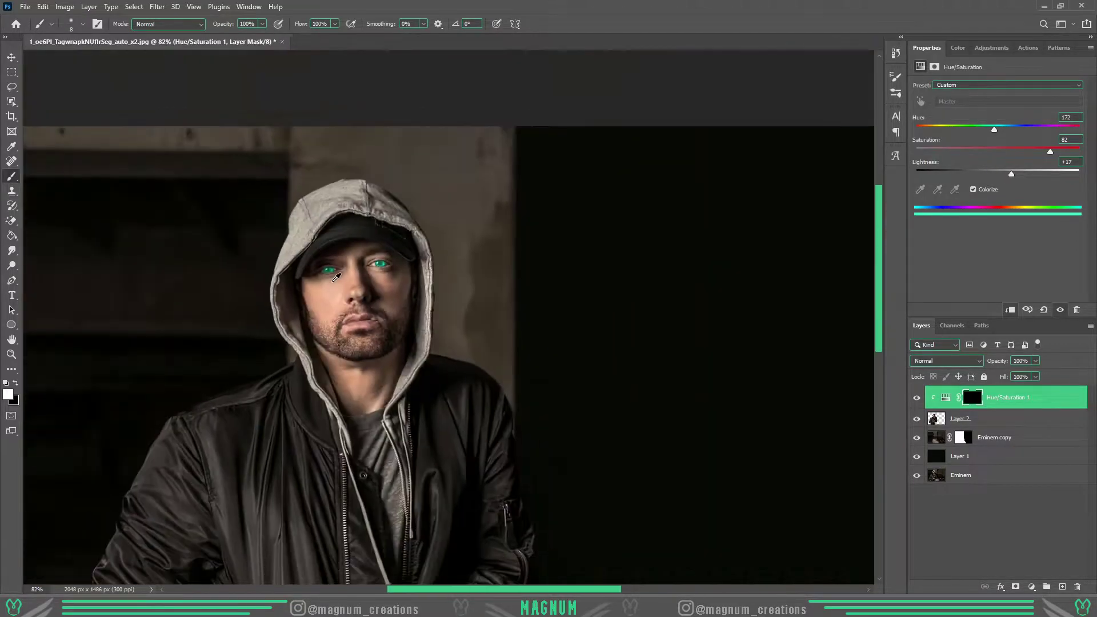
scroll(363, 224, up, 7)
scroll(363, 224, down, 7)
Step: Increase the eye glow's saturation and brightness
mouse_move(1050, 152)
mouse_down()
mouse_move(1061, 151)
mouse_move(1017, 173)
mouse_up()
scroll(738, 235, down, 3)
scroll(318, 164, up, 2)
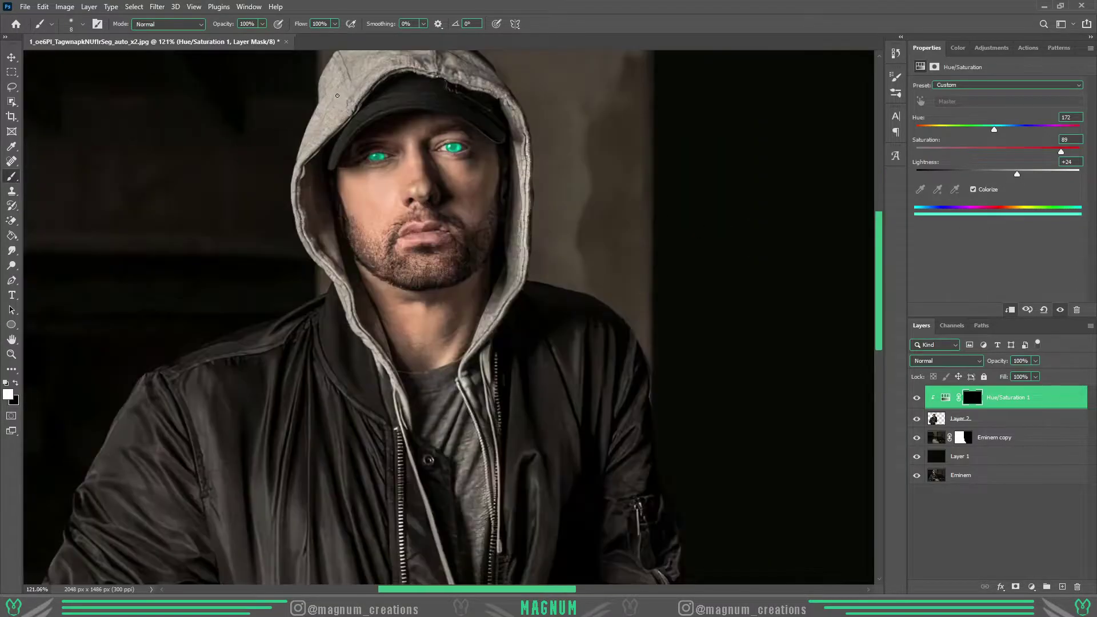
scroll(317, 164, up, 3)
click(1032, 587)
Step: Add an Exposure adjustment that slightly darkens the image
click(1028, 449)
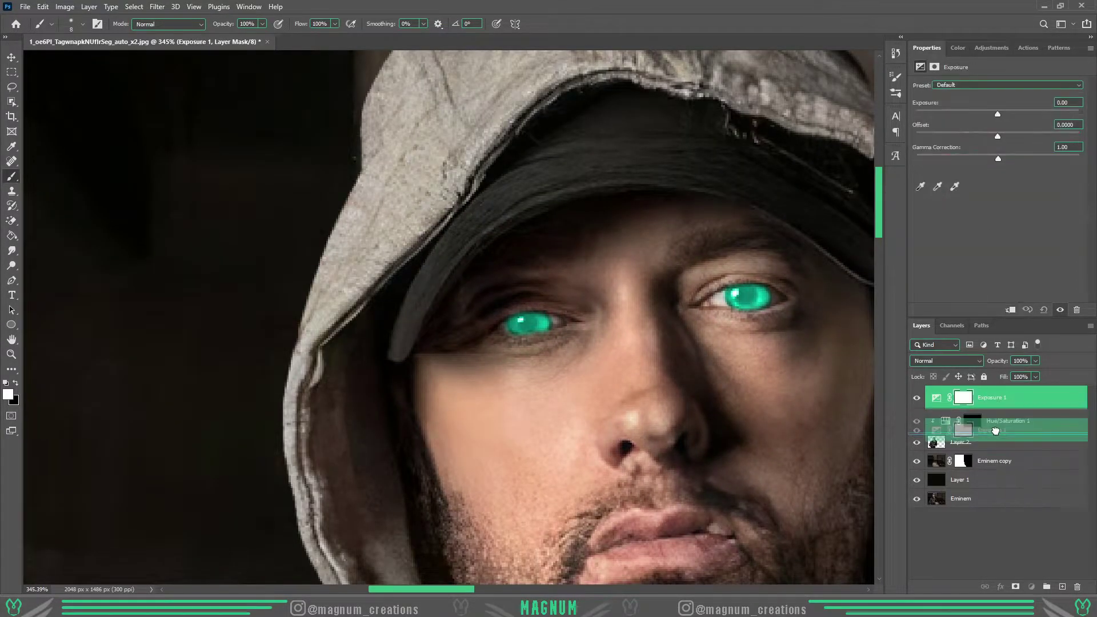
scroll(628, 286, down, 10)
drag(998, 112, 991, 115)
scroll(448, 317, up, 2)
Step: Add a second Hue/Saturation layer colorized teal with adjusted saturation and lightness
click(1008, 397)
click(1032, 587)
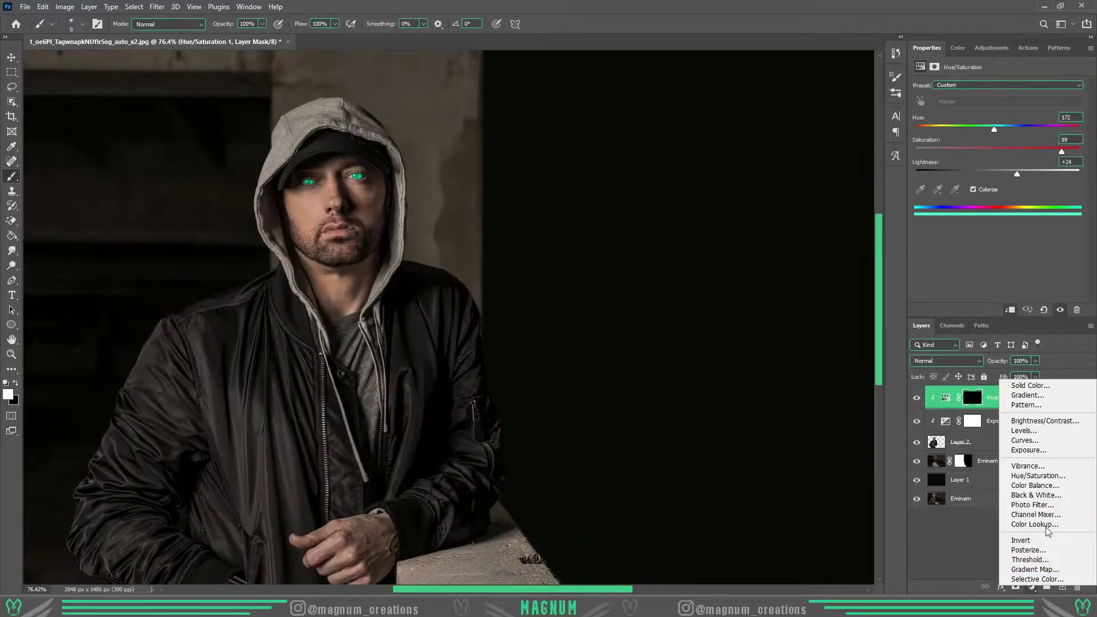
click(1029, 472)
click(973, 189)
drag(917, 126, 993, 125)
mouse_move(957, 151)
mouse_down()
mouse_move(983, 151)
mouse_move(1010, 174)
mouse_up()
Step: Limit the teal tint to brighter tones with Blend If and hide it behind a black mask
double_click(1064, 397)
drag(668, 398, 715, 399)
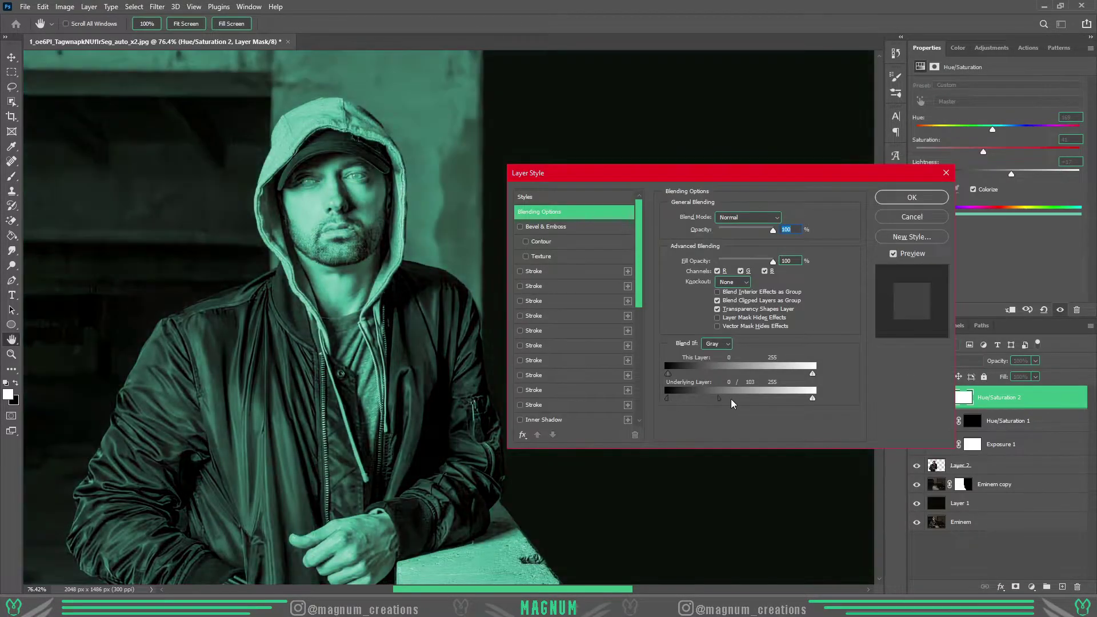
key(Return)
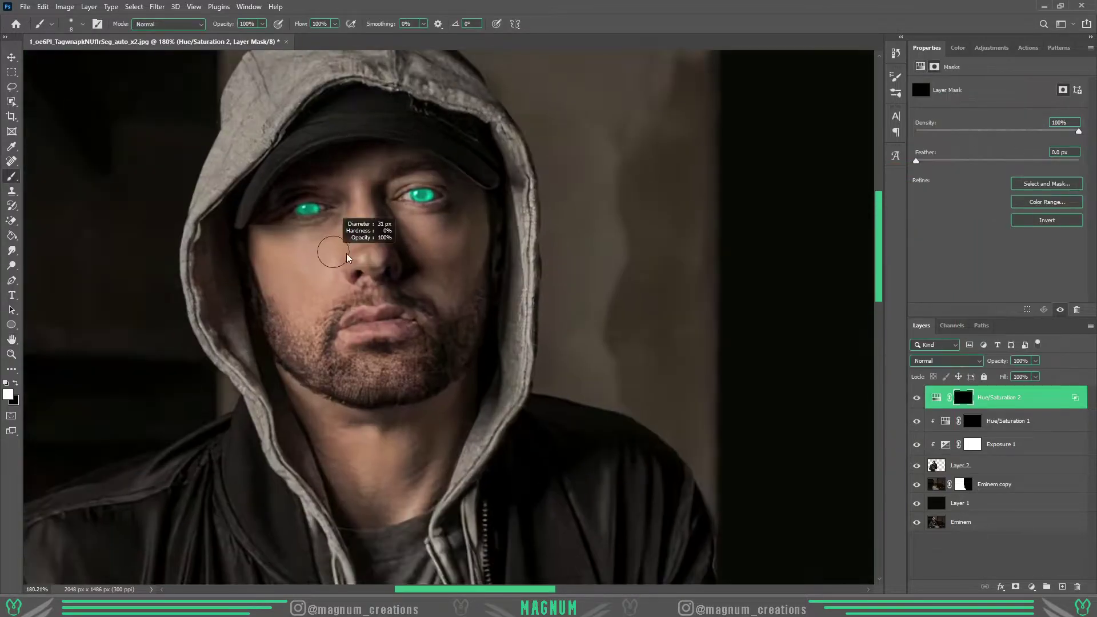
Step: Paint soft teal glow under both eyes and down the nose bridge
scroll(343, 246, up, 2)
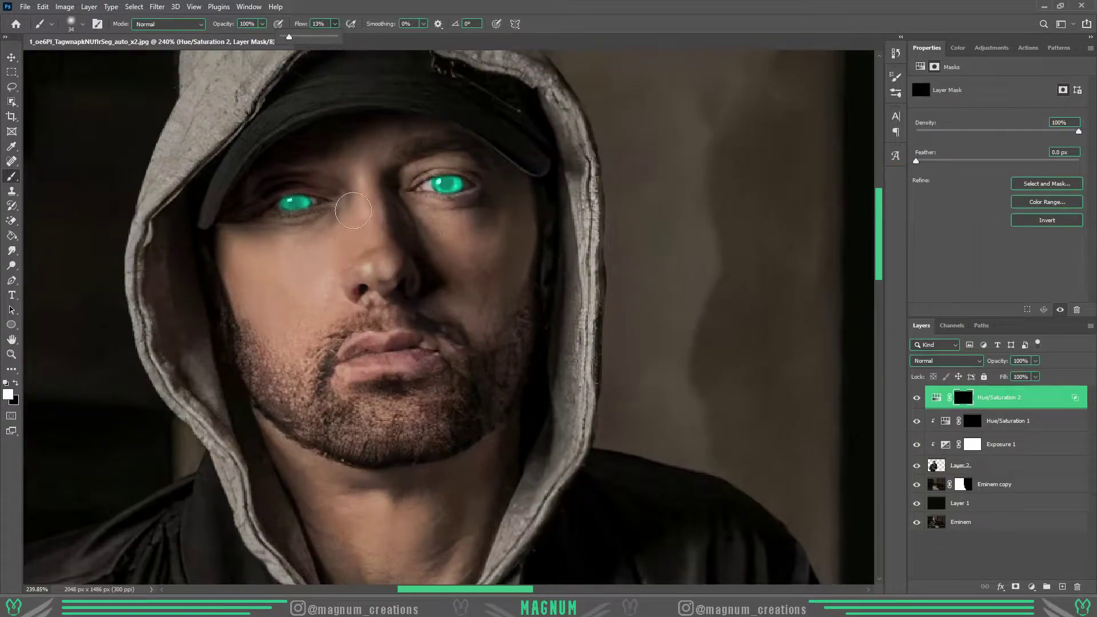
scroll(343, 246, up, 3)
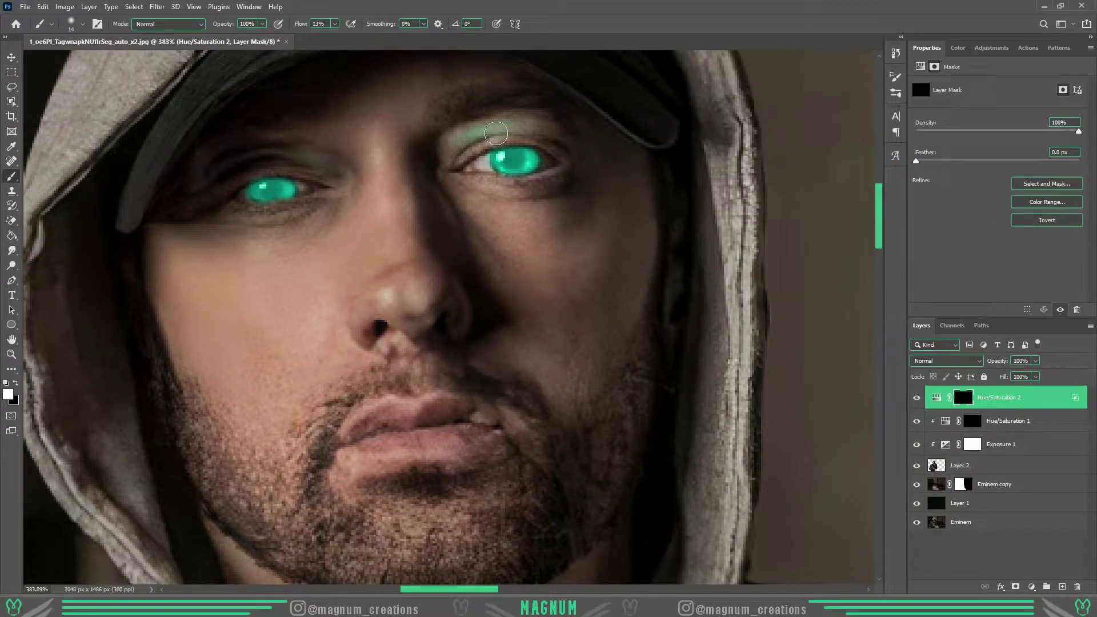
drag(468, 125, 568, 176)
drag(346, 200, 195, 213)
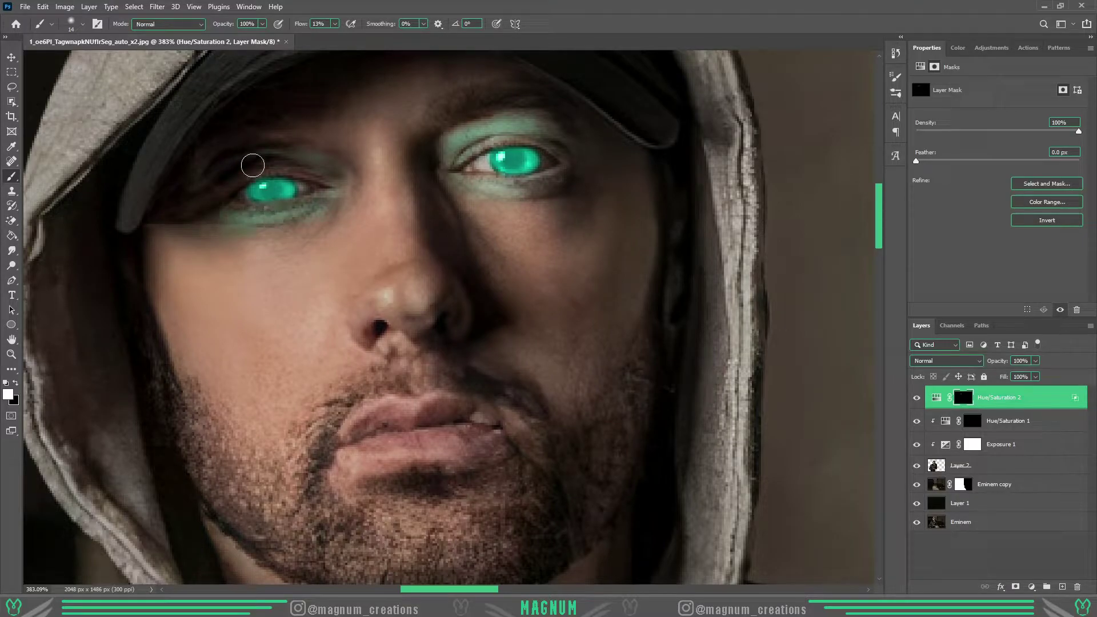
drag(359, 180, 360, 275)
key(bracketright)
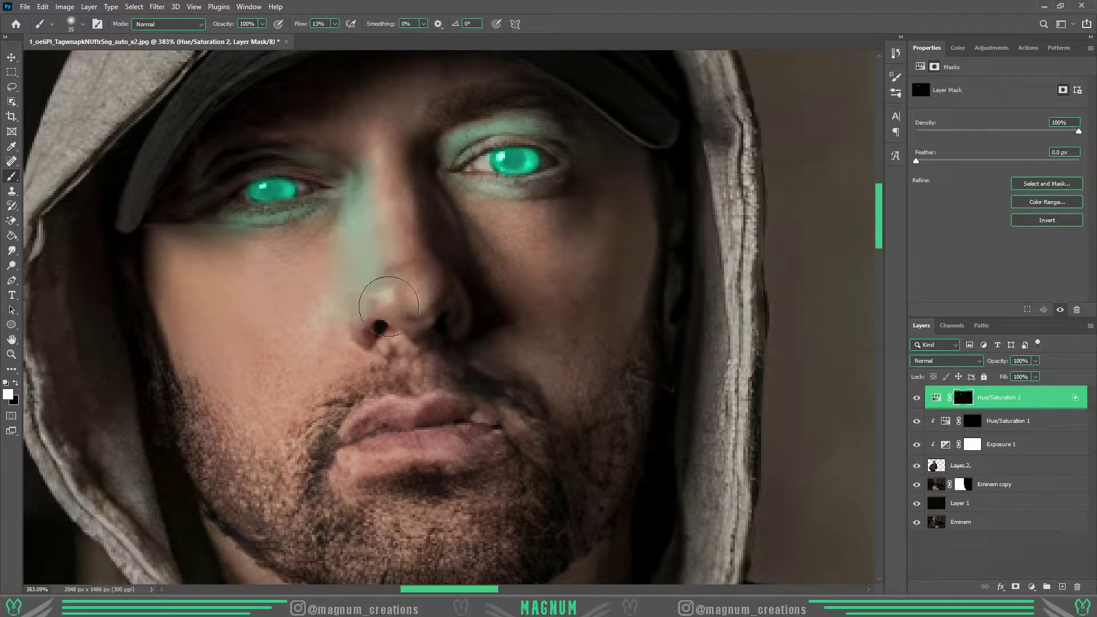
drag(299, 247, 228, 266)
Step: Tone down the second teal adjustment's saturation
key(x)
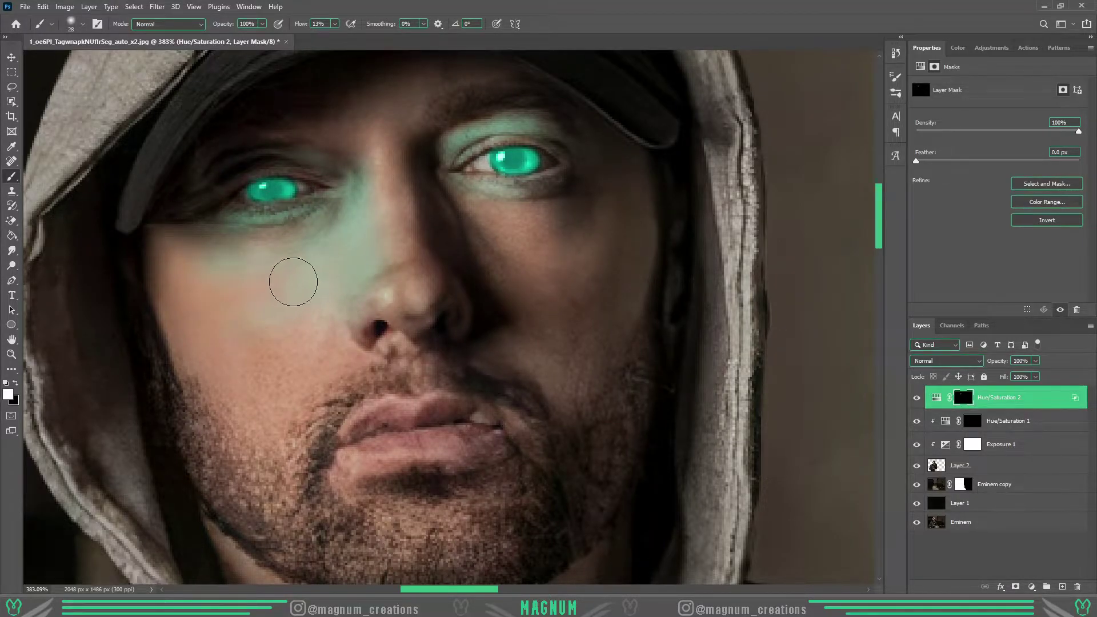
scroll(293, 281, down, 3)
click(937, 398)
drag(1046, 151, 1057, 151)
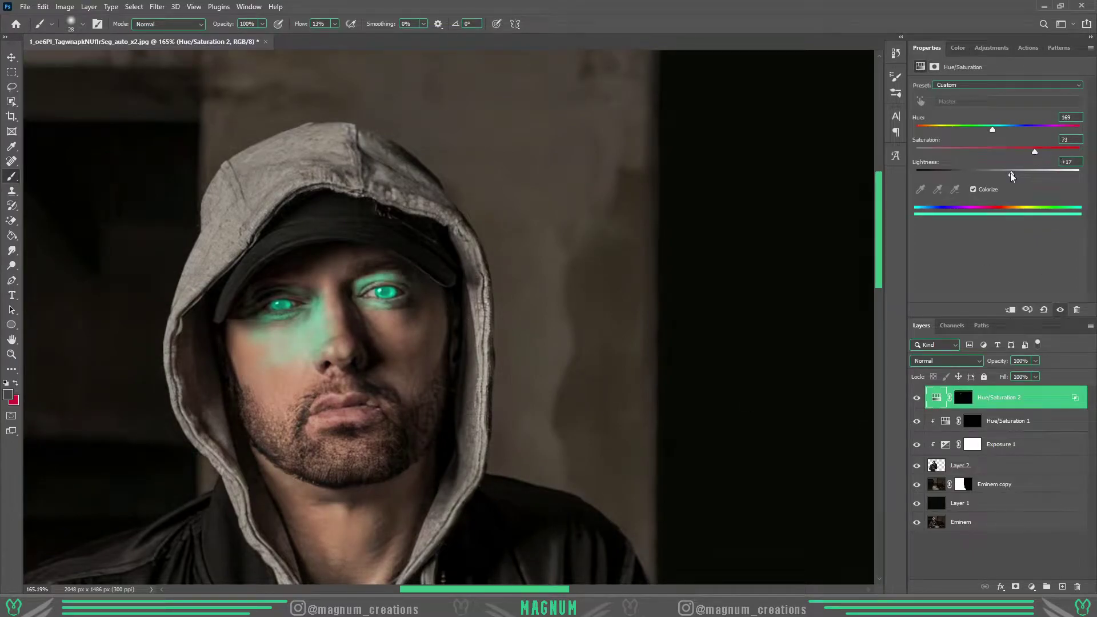
scroll(372, 260, up, 4)
Step: Paint more glow over and below the eye with a larger brush, touching up with black
key(ctrl+backslash)
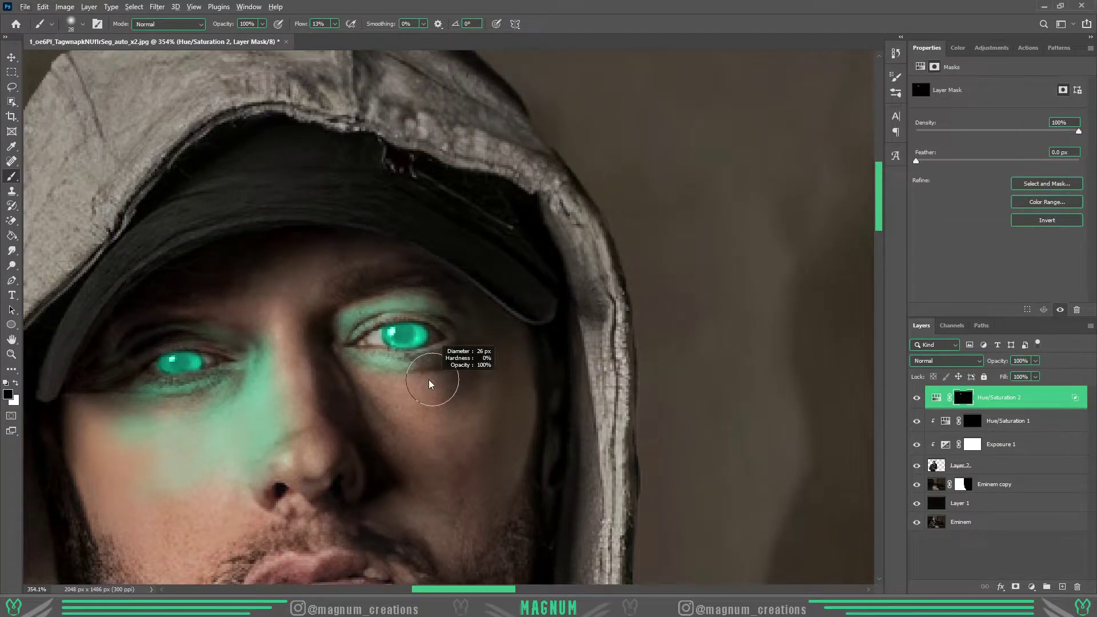
key(x)
drag(400, 340, 423, 395)
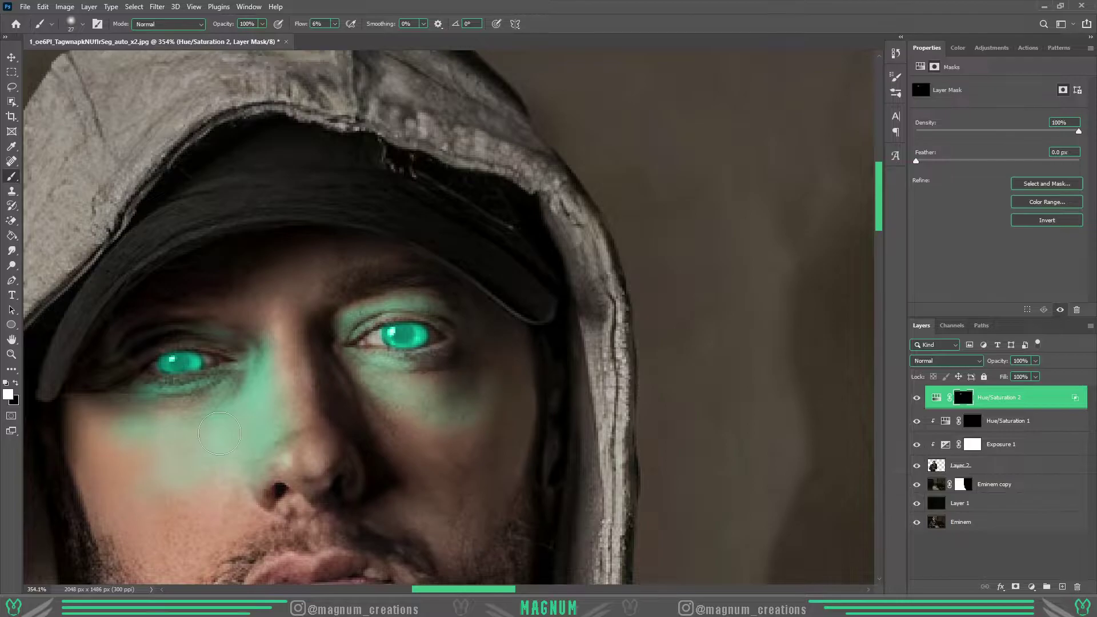
scroll(390, 411, down, 2)
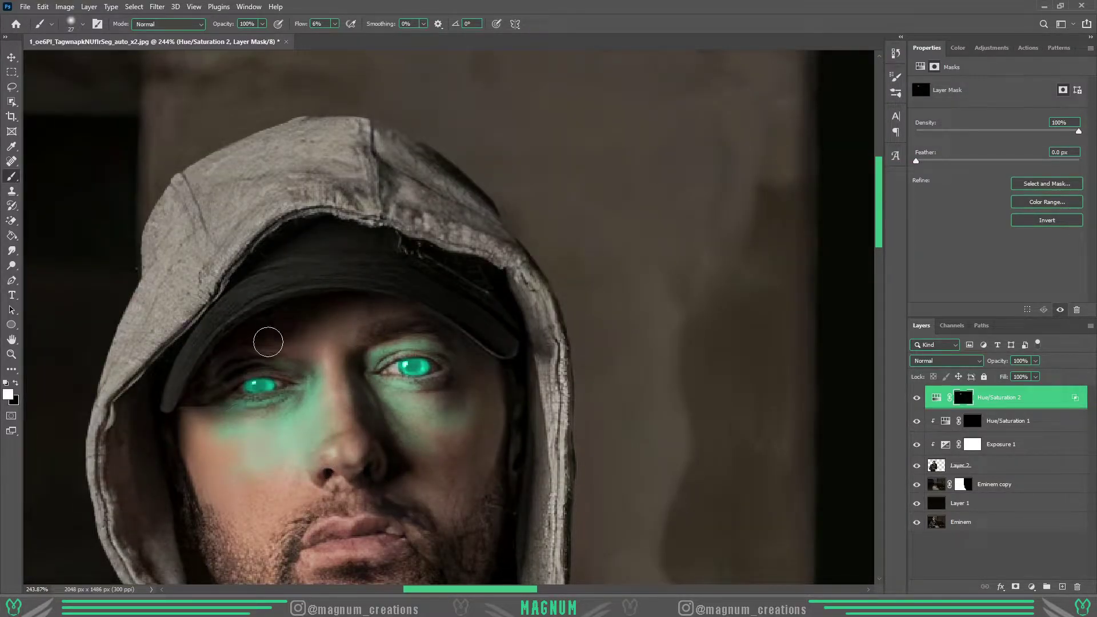
scroll(460, 422, down, 2)
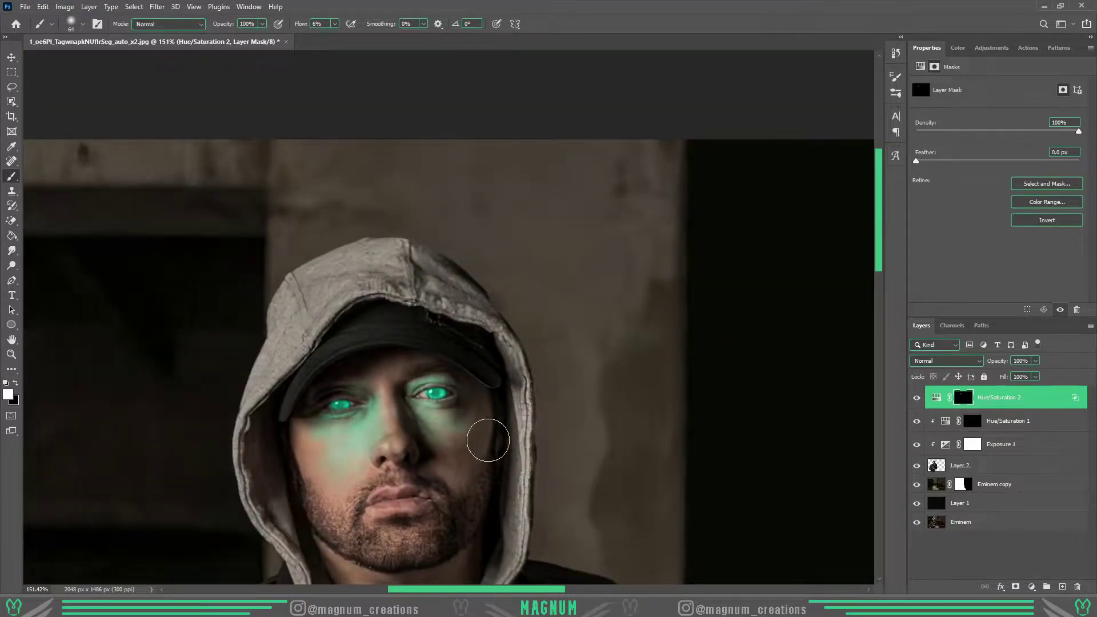
scroll(317, 469, down, 2)
scroll(571, 188, up, 2)
scroll(572, 189, up, 2)
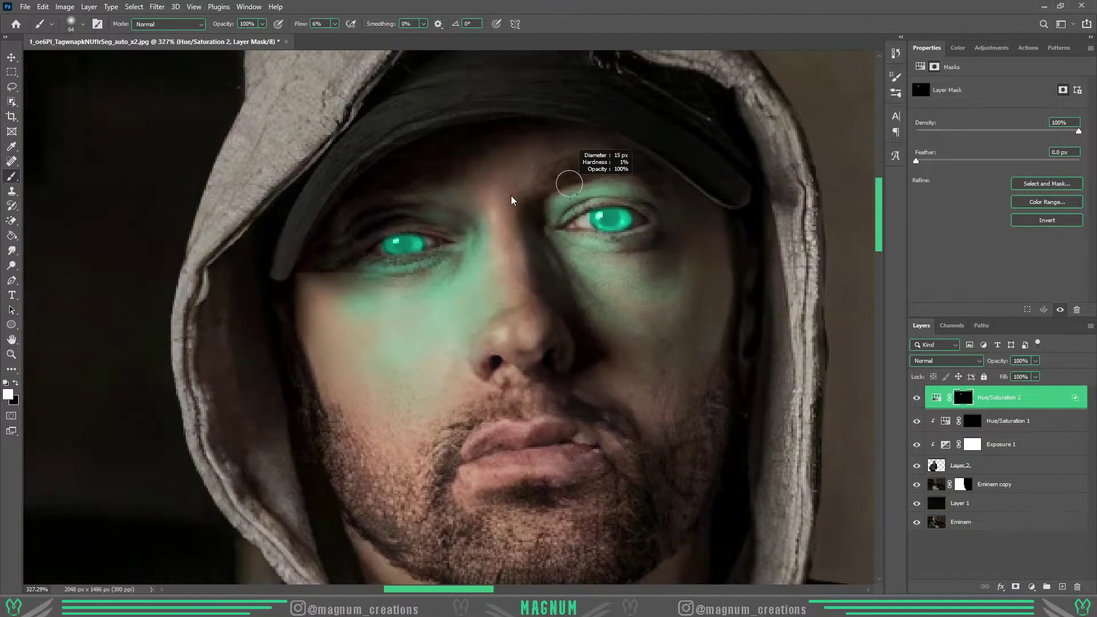
key(x)
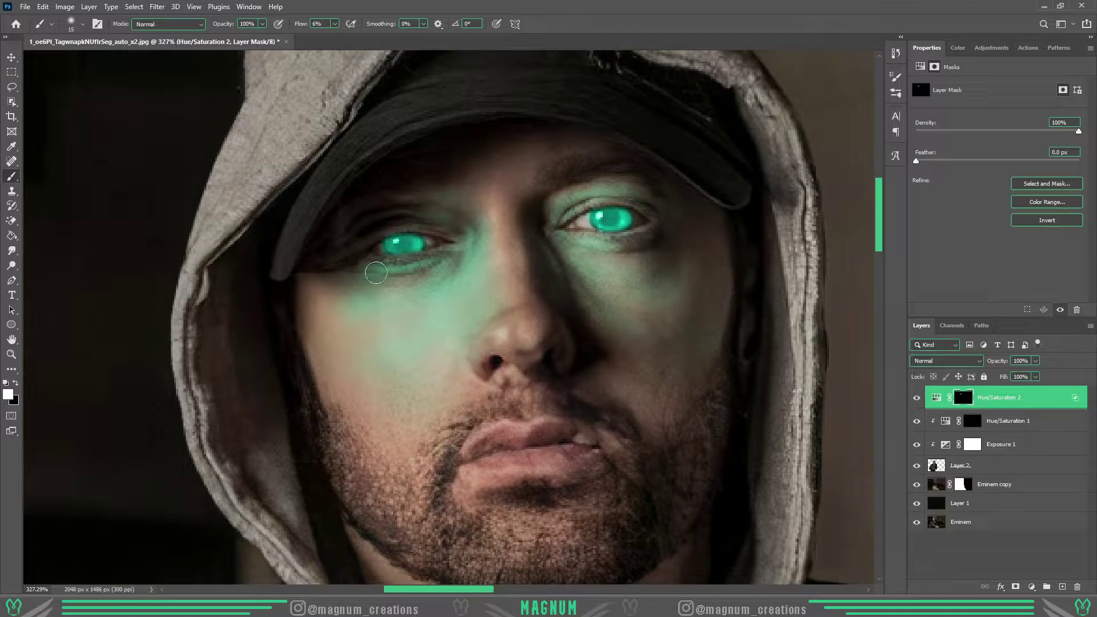
scroll(382, 349, down, 2)
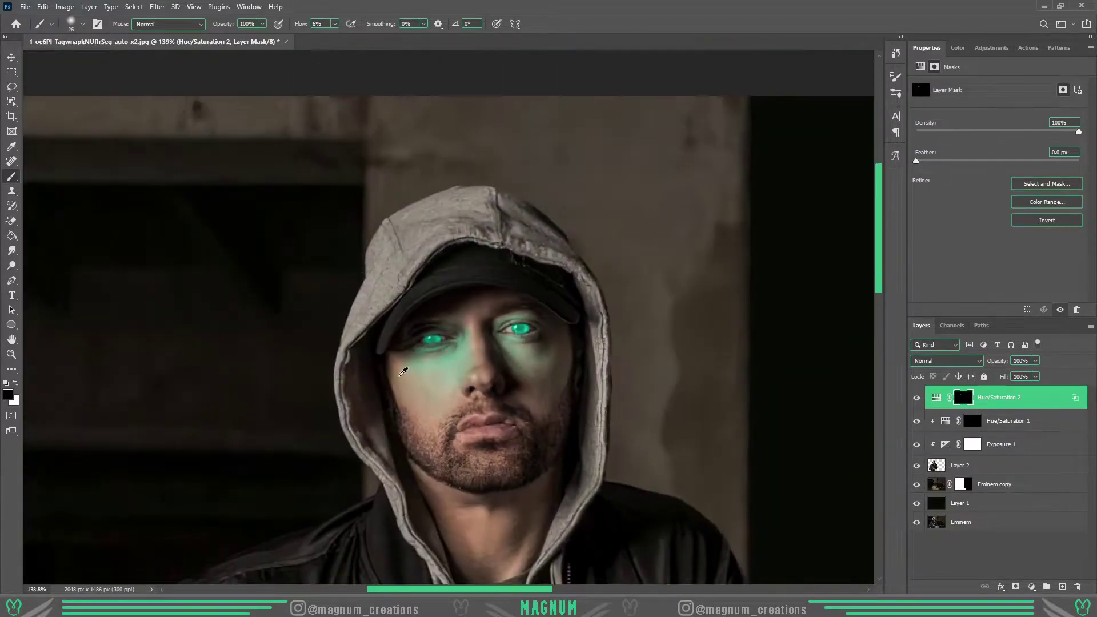
scroll(381, 349, down, 1)
click(945, 420)
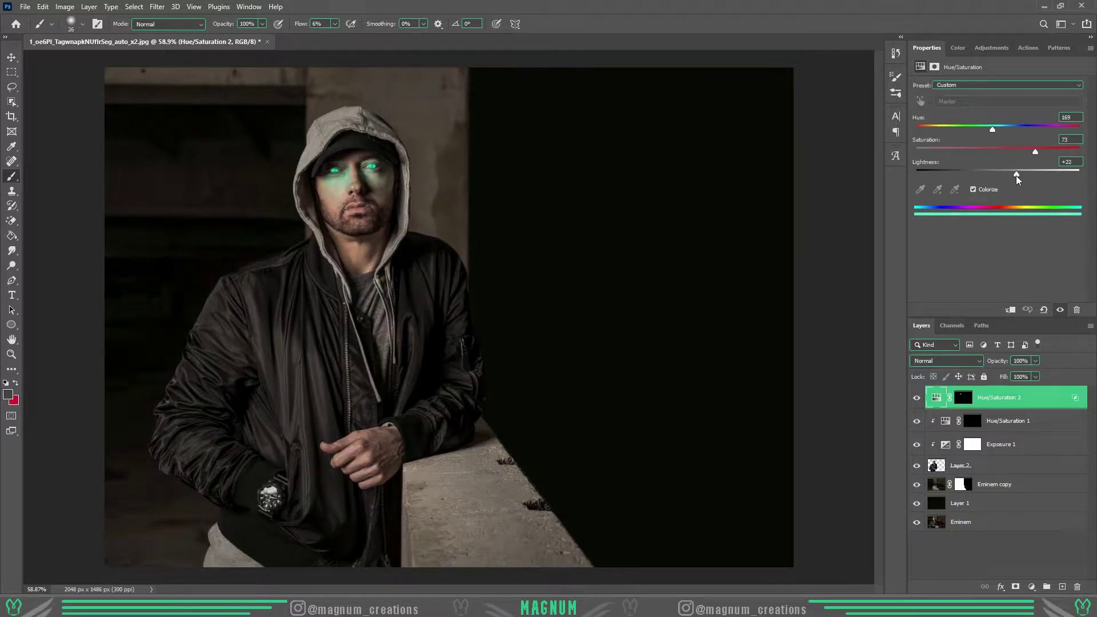
Step: Raise the eye glow's saturation and lightness and fade the highlight layer to low opacity
drag(1016, 176, 1066, 152)
scroll(315, 146, up, 5)
scroll(504, 136, up, 2)
scroll(504, 136, up, 2)
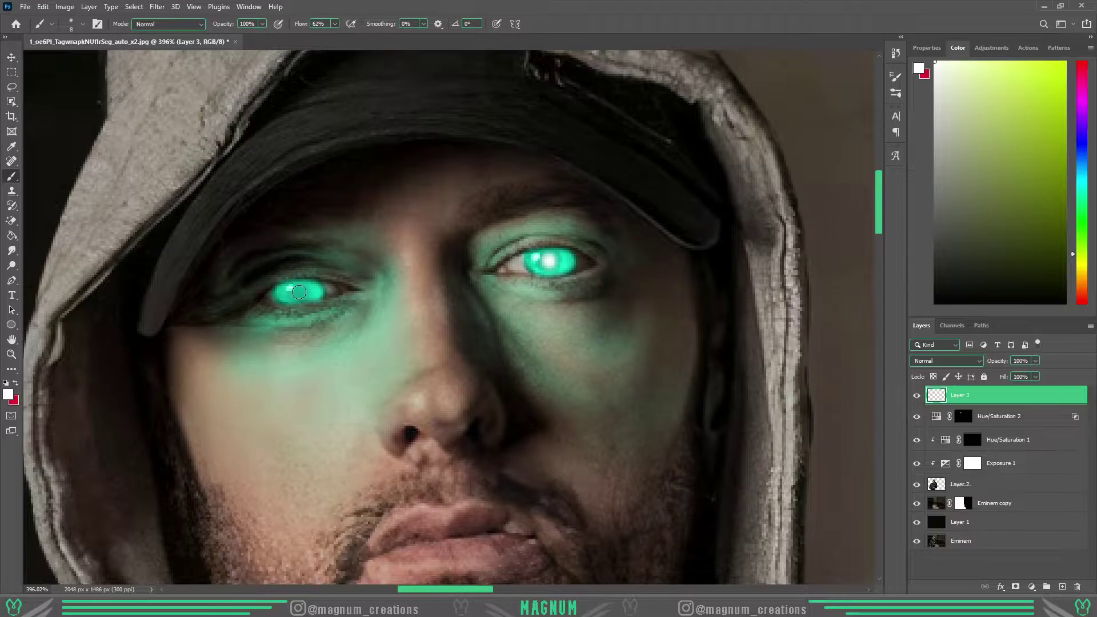
scroll(492, 209, down, 5)
drag(998, 361, 978, 396)
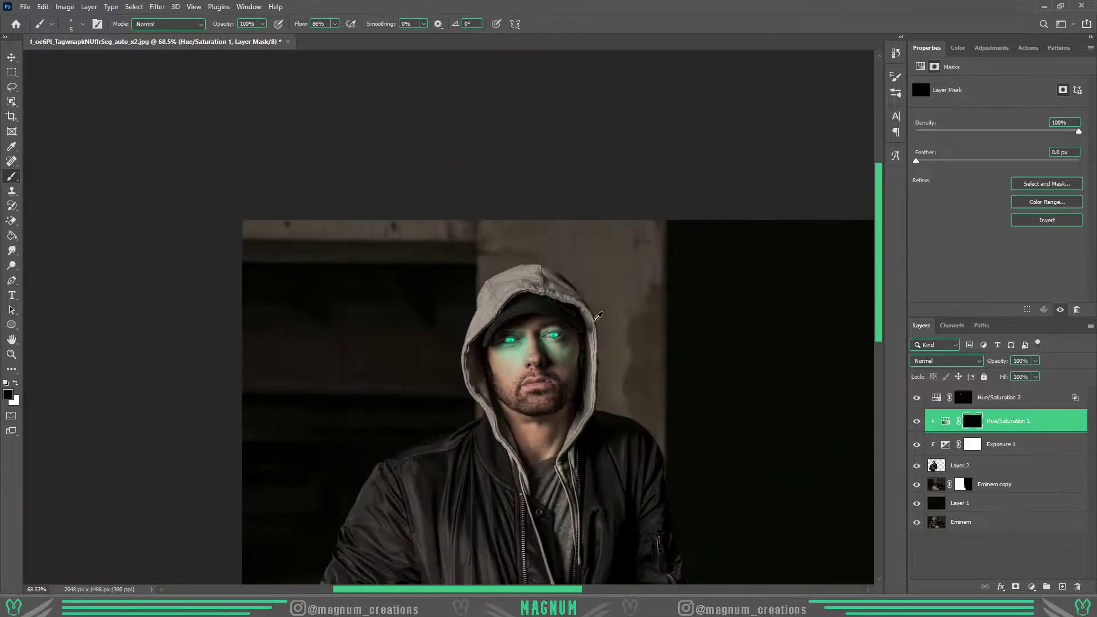
Step: Select the Hue/Saturation 2 adjustment for painting the neck vein
click(937, 399)
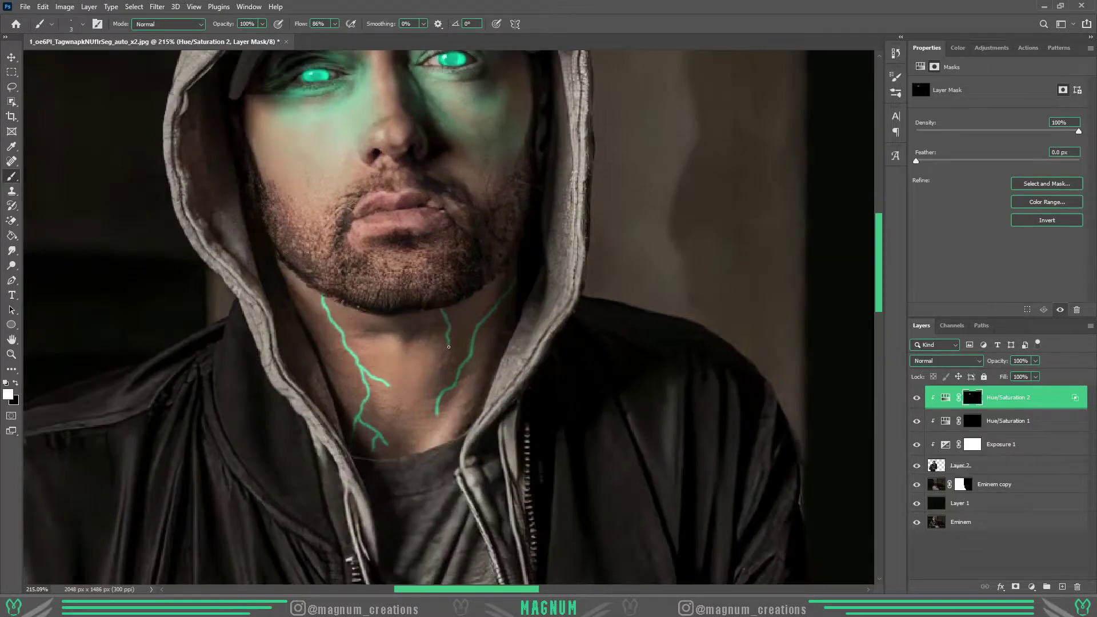
Step: Paint an extra teal vein branch down the neck with the 2 px white brush
drag(449, 347, 423, 382)
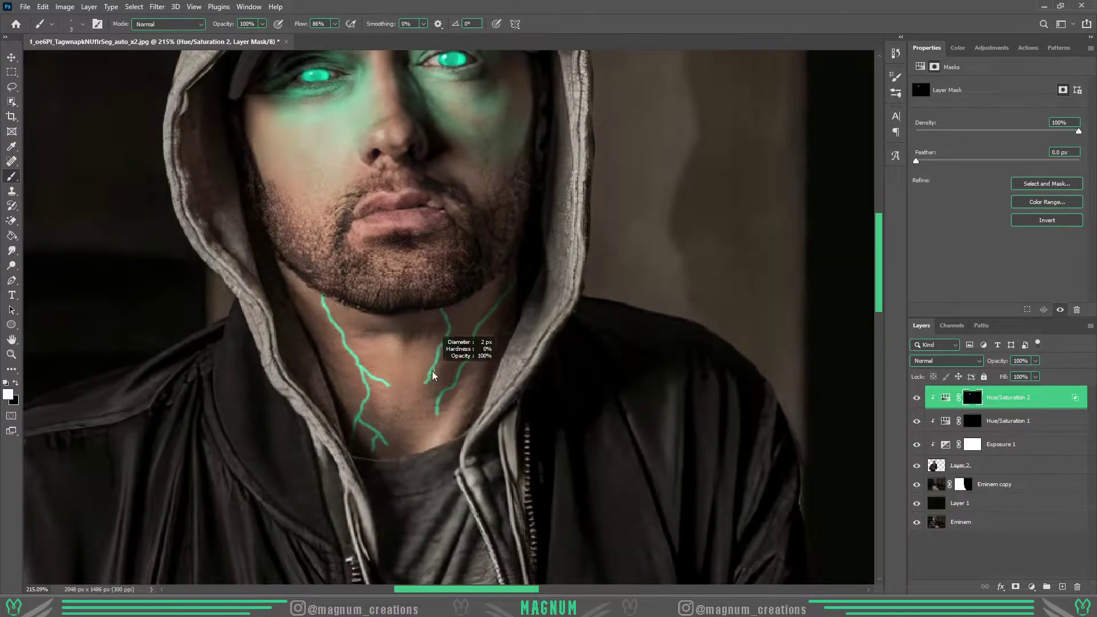
scroll(434, 358, up, 2)
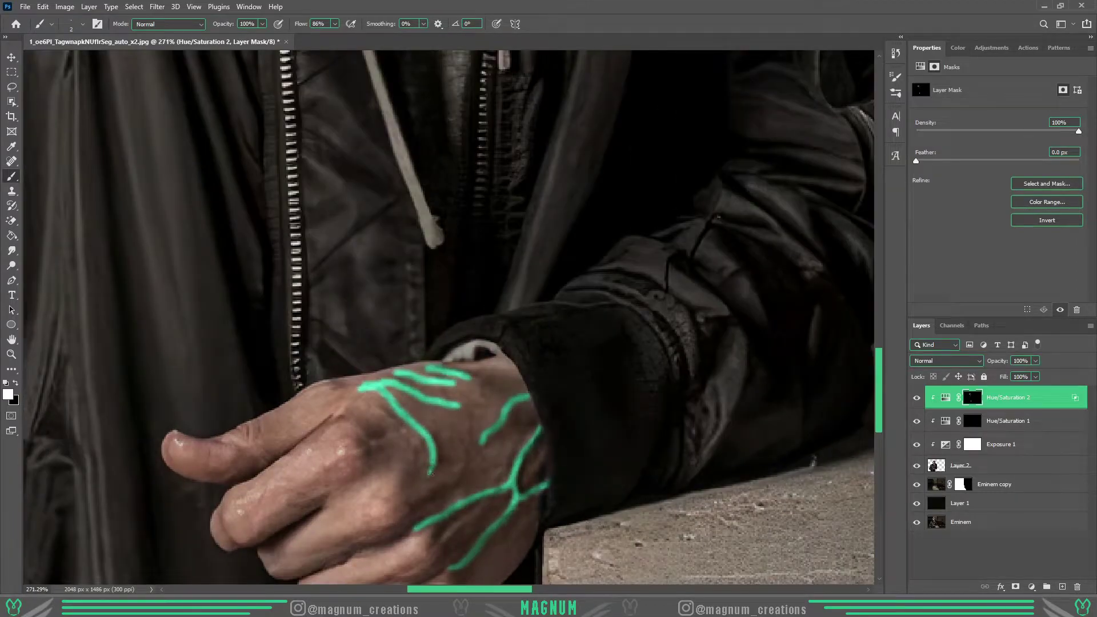
scroll(476, 388, down, 2)
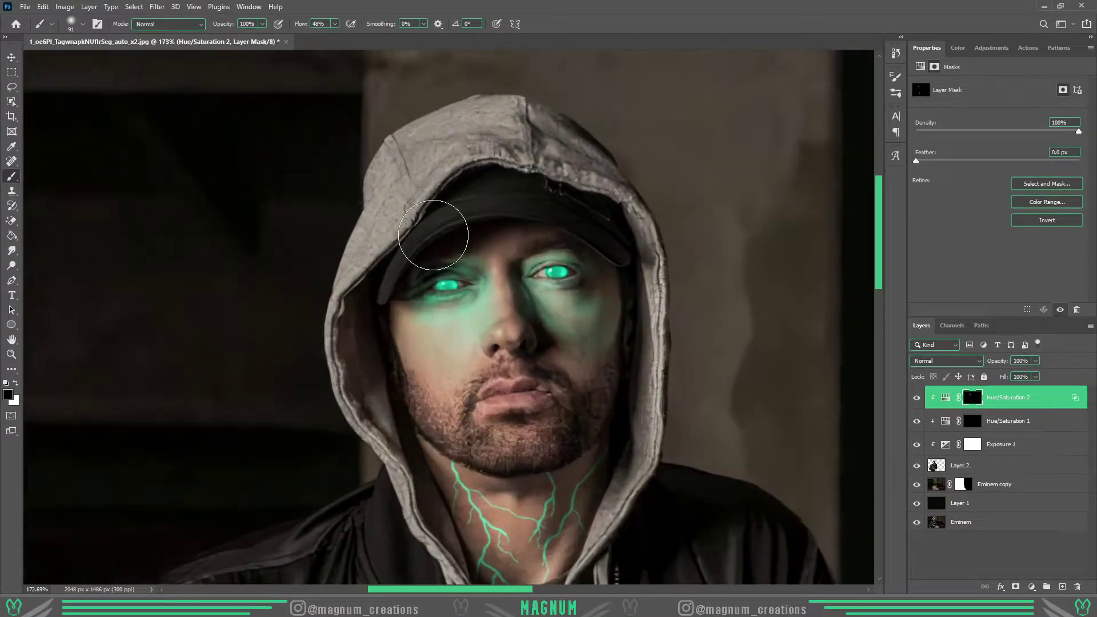
Step: Duplicate the Hue/Saturation 2 teal glow layer and fill the copy's mask black
click(1031, 587)
click(972, 454)
key(ctrl+j)
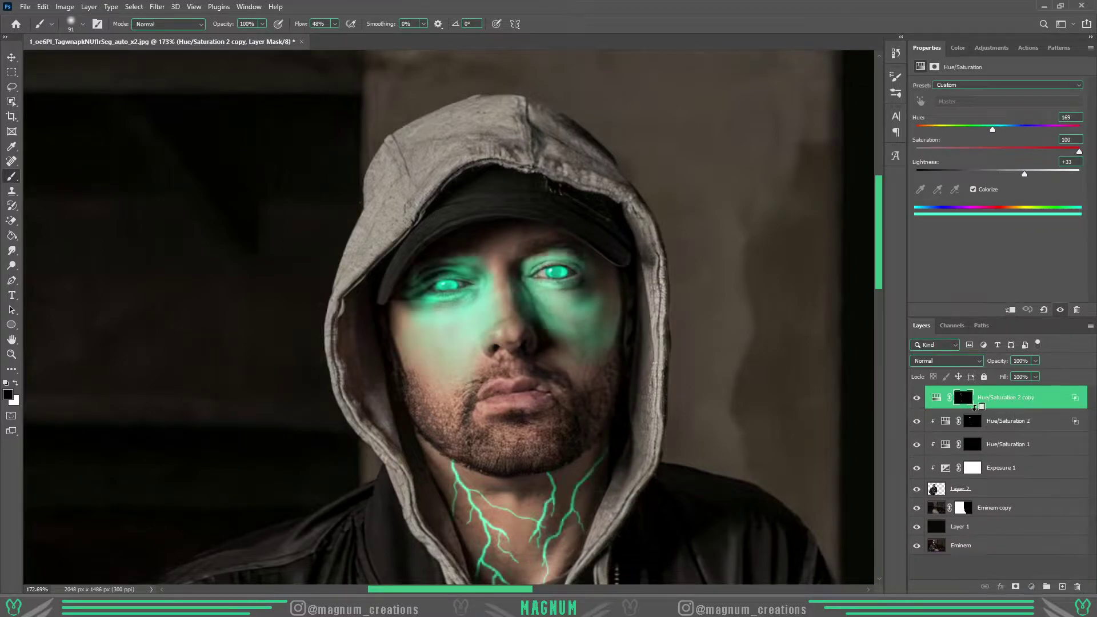
key(ctrl+0)
click(934, 67)
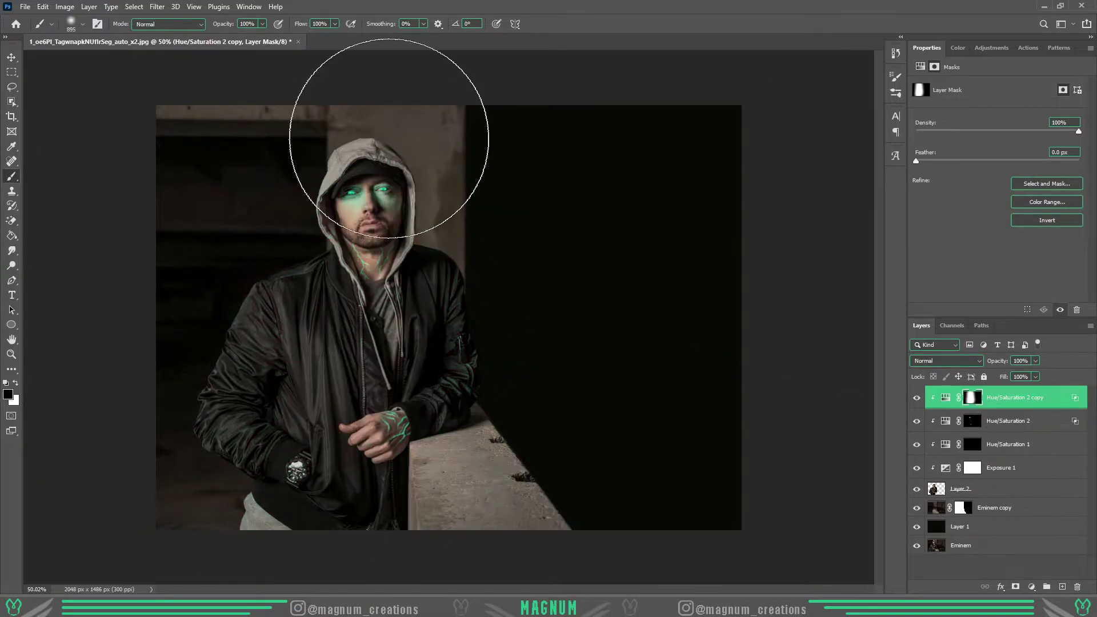
Step: Paint white teal glow down the hood's right edge and a thin line along the cap brim
scroll(380, 233, up, 5)
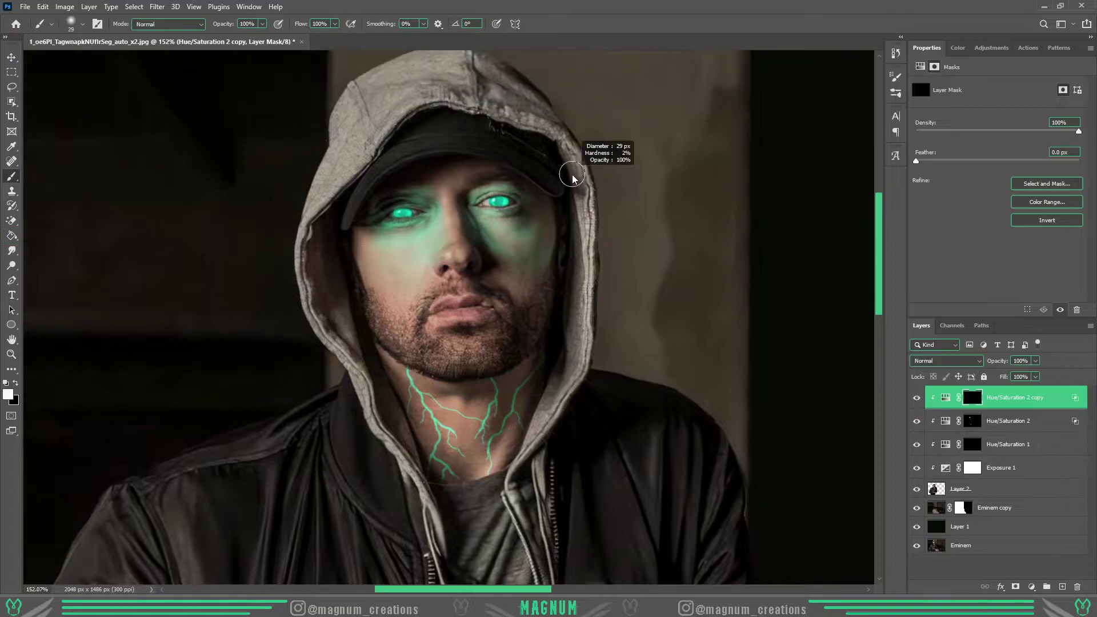
key(x)
drag(337, 24, 316, 36)
drag(580, 170, 572, 474)
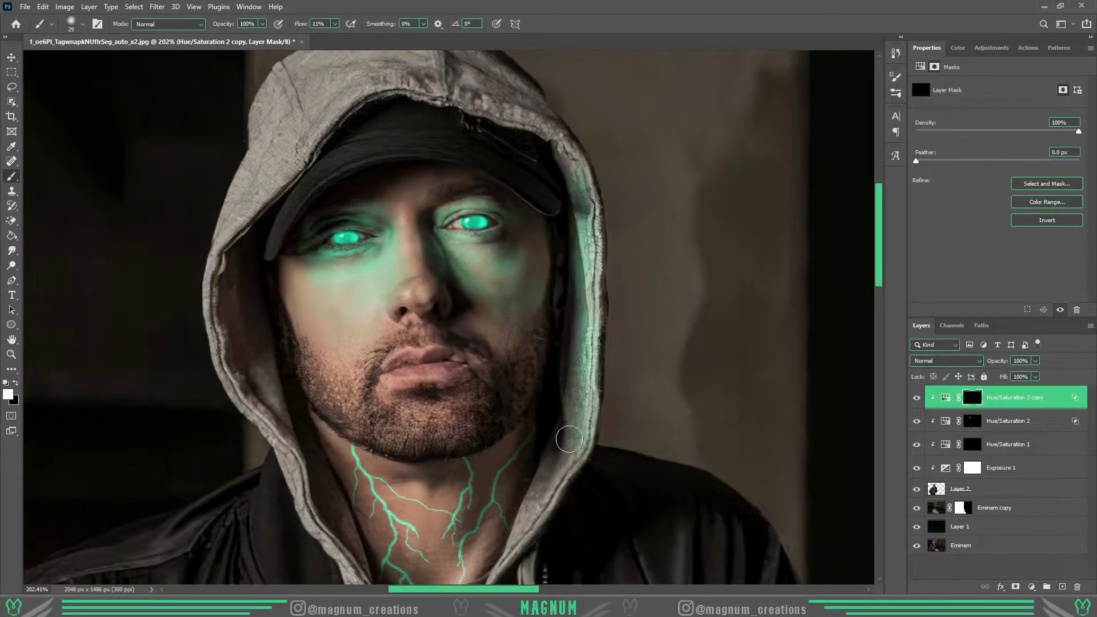
scroll(543, 209, up, 3)
key(bracketleft)
key(bracketleft)
key(bracketleft)
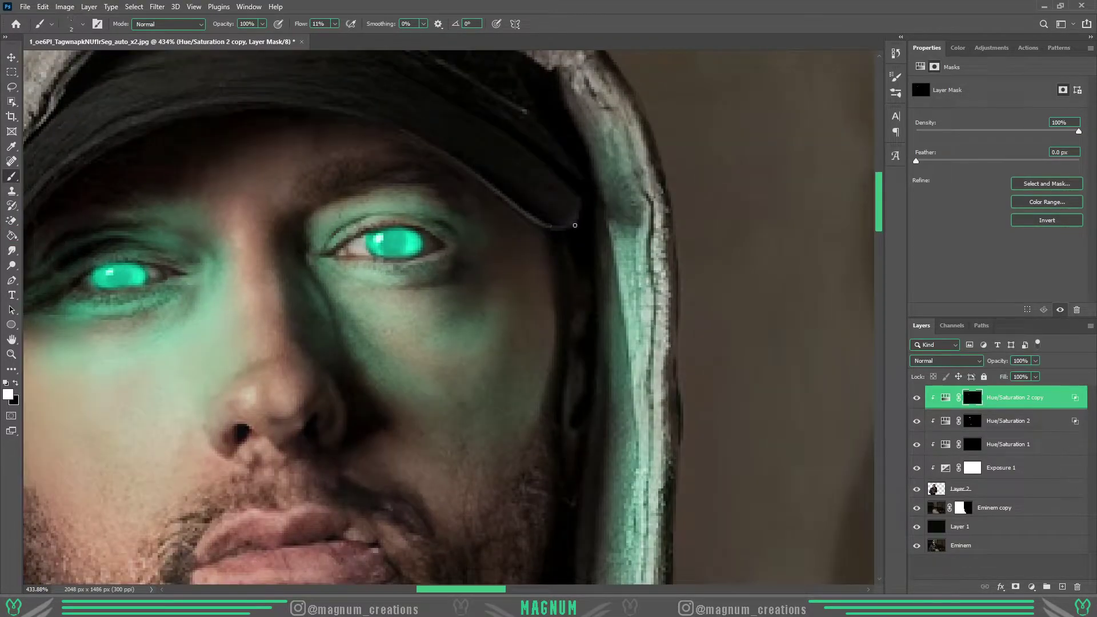
drag(346, 39, 351, 38)
drag(503, 199, 473, 173)
Step: Extend the teal rim light down the hood's left edge and touch up the mask
scroll(322, 108, down, 2)
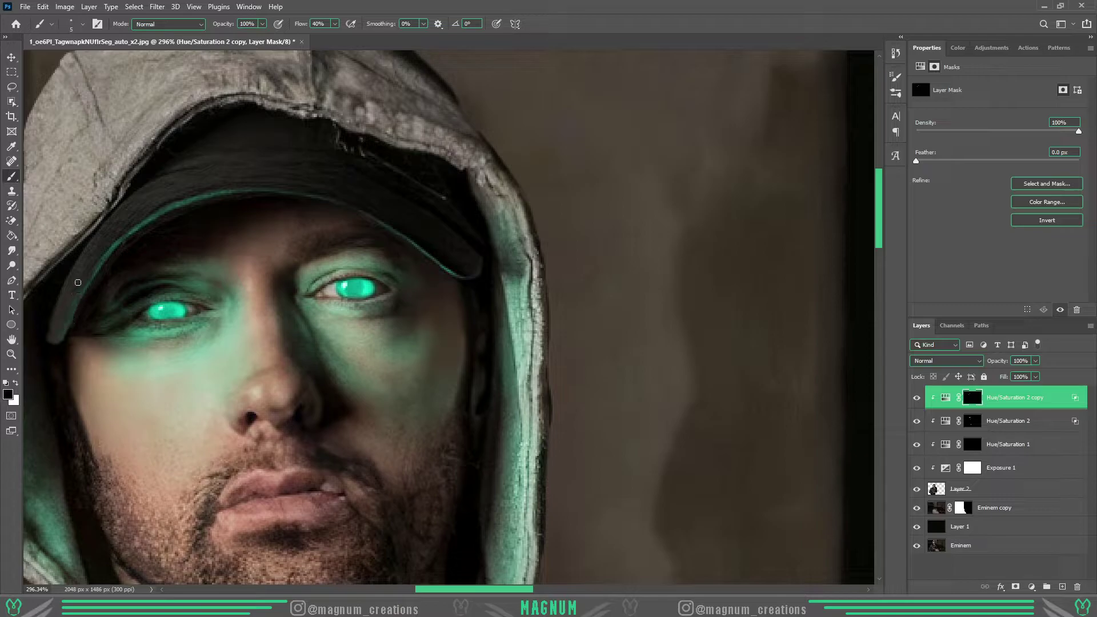
scroll(78, 282, down, 4)
scroll(75, 221, up, 4)
key(x)
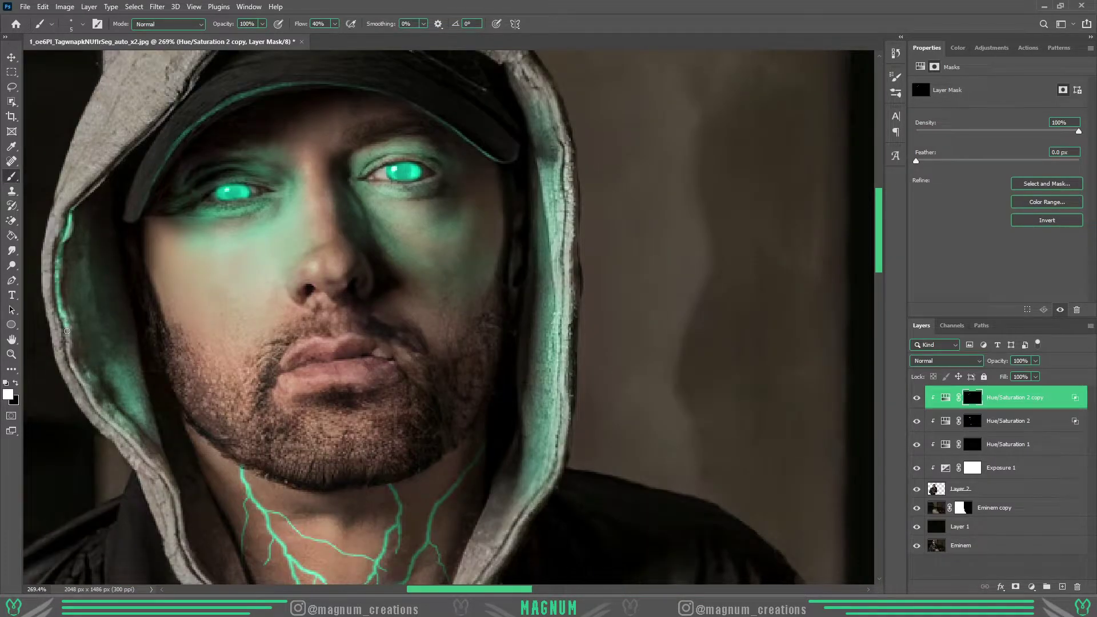
drag(67, 331, 114, 425)
scroll(115, 425, down, 4)
scroll(571, 394, up, 4)
key(x)
scroll(591, 394, down, 1)
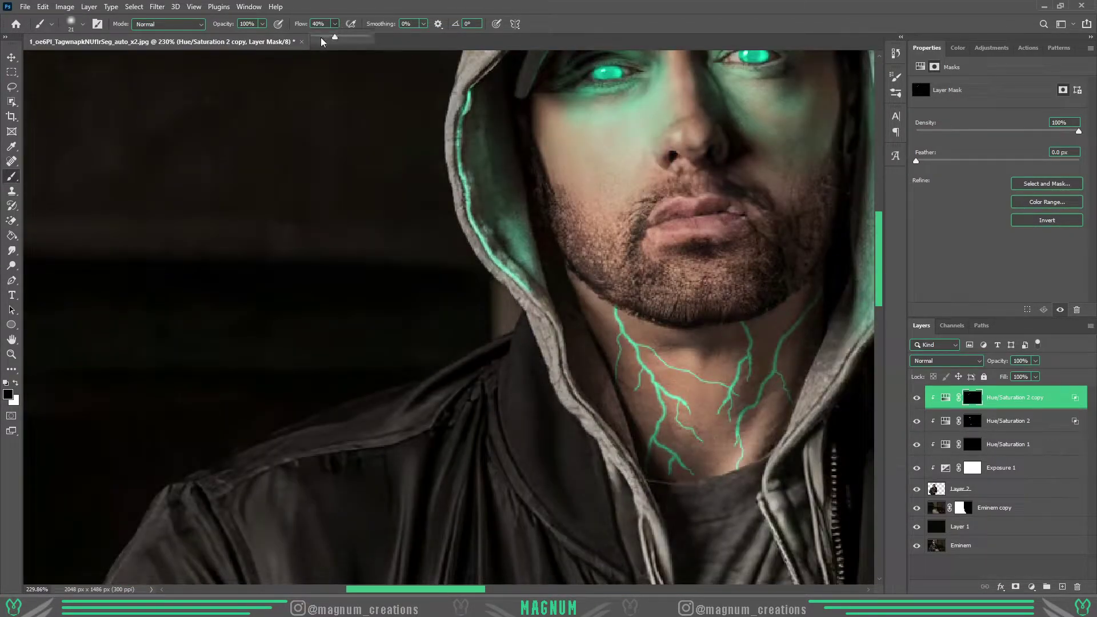
drag(473, 592, 513, 592)
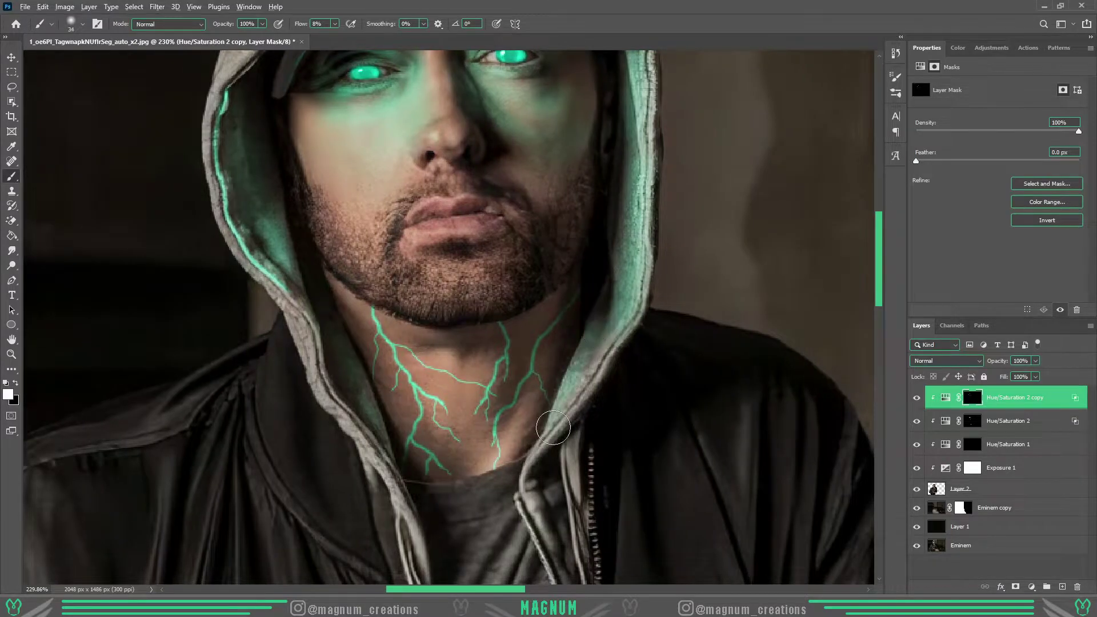
scroll(452, 416, down, 1)
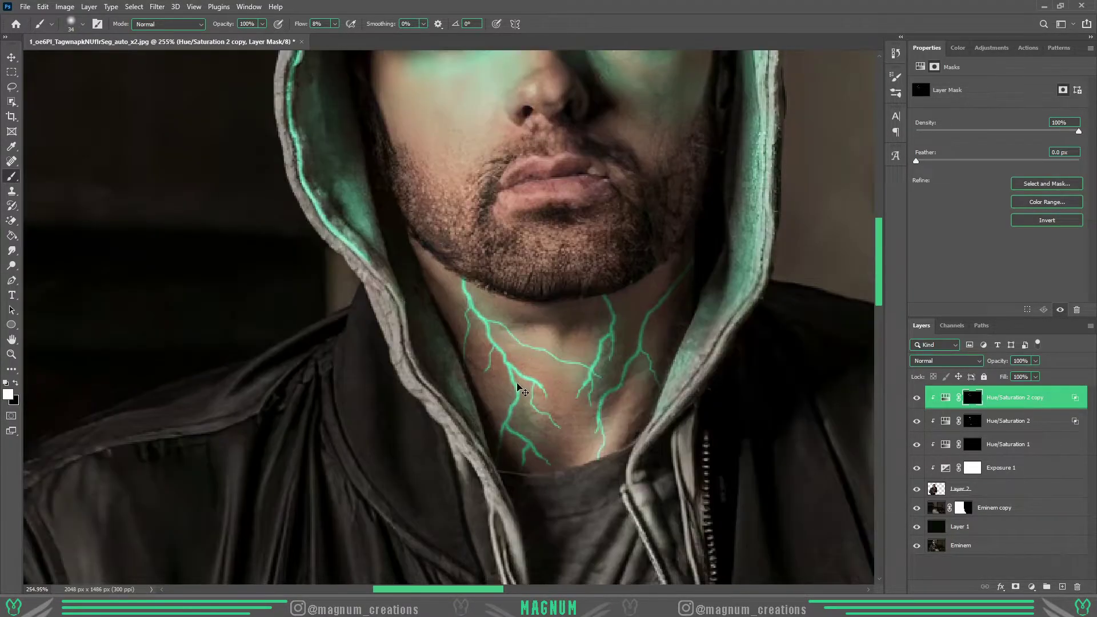
scroll(709, 178, down, 2)
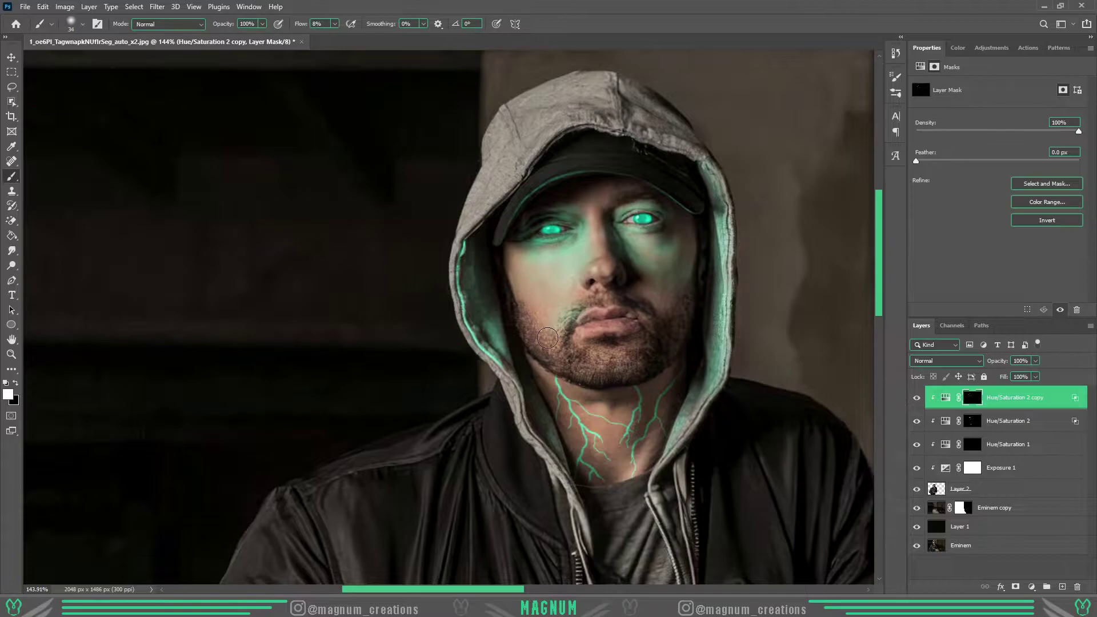
scroll(547, 338, down, 2)
scroll(345, 409, up, 4)
key(x)
scroll(366, 466, down, 3)
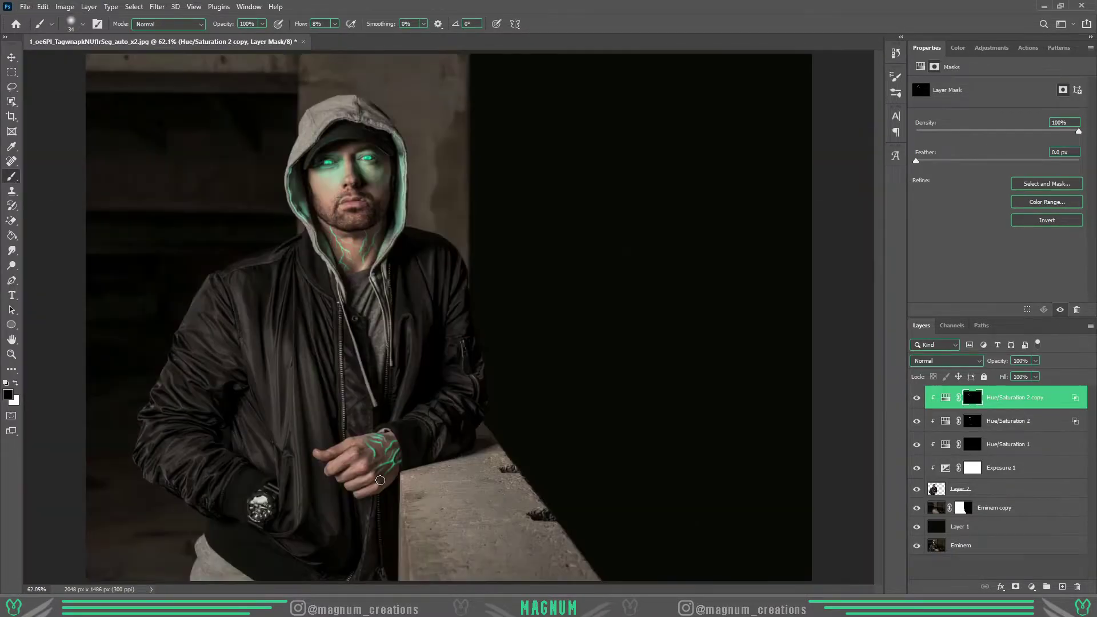
scroll(378, 400, up, 3)
Step: Adjust and confirm the blending options of the glow copy layer
right_click(1011, 398)
click(949, 124)
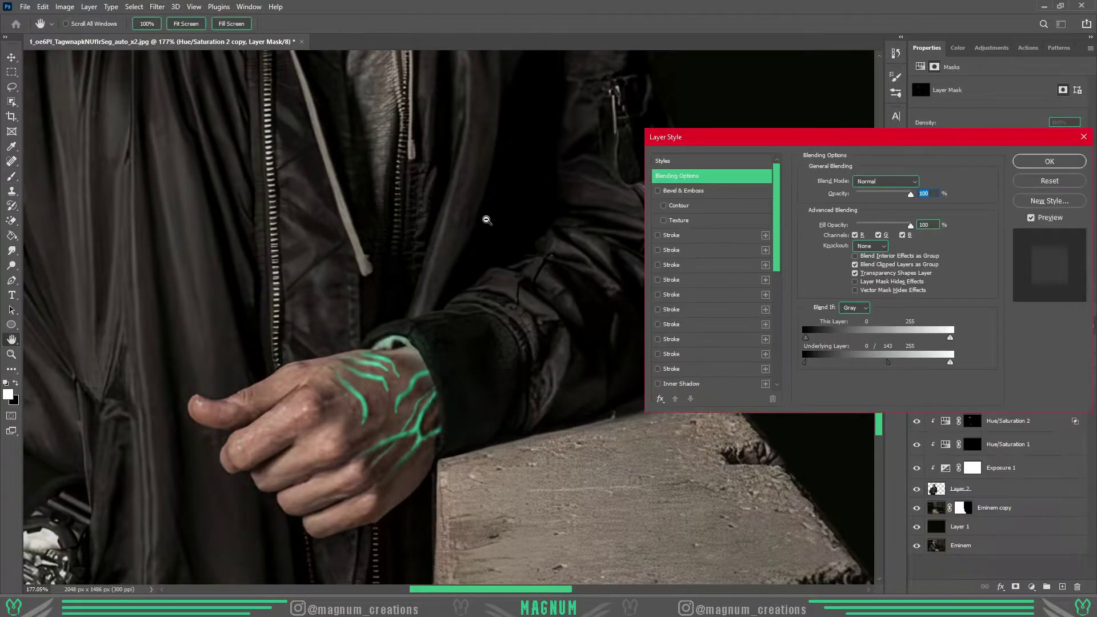
drag(743, 137, 743, 166)
scroll(572, 400, down, 3)
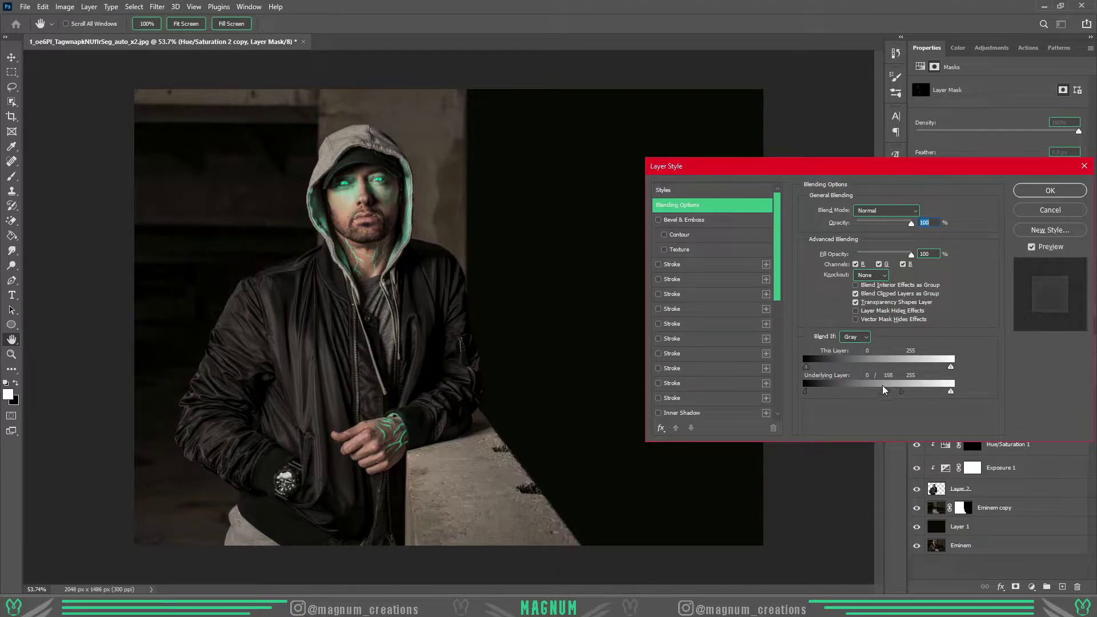
click(1050, 191)
Step: Set up a larger brush with black and white colours at 28% flow
key(b)
scroll(293, 405, up, 5)
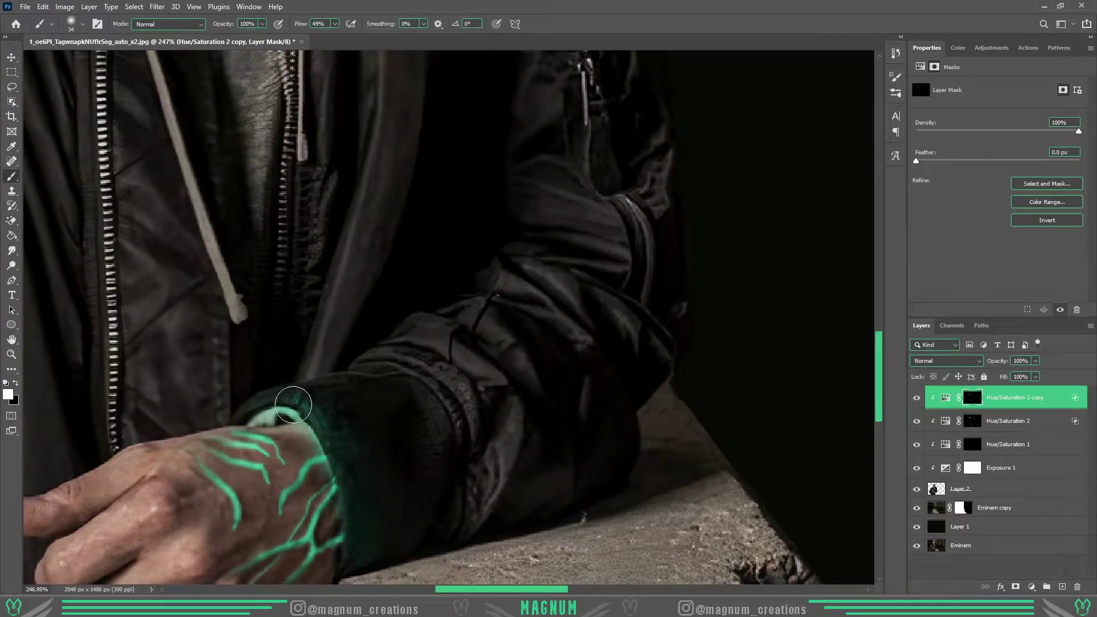
scroll(293, 406, down, 3)
scroll(379, 556, down, 5)
key(x)
key(shift+2)
key(shift+8)
key(bracketright)
key(bracketright)
key(bracketright)
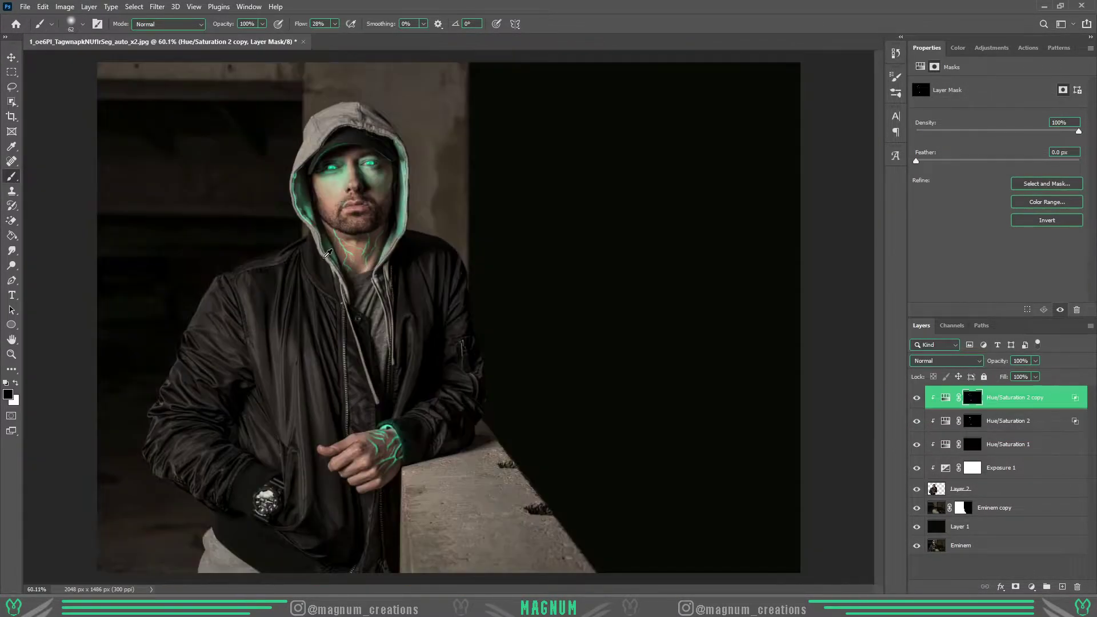
scroll(327, 253, down, 2)
scroll(412, 280, up, 4)
scroll(401, 274, up, 2)
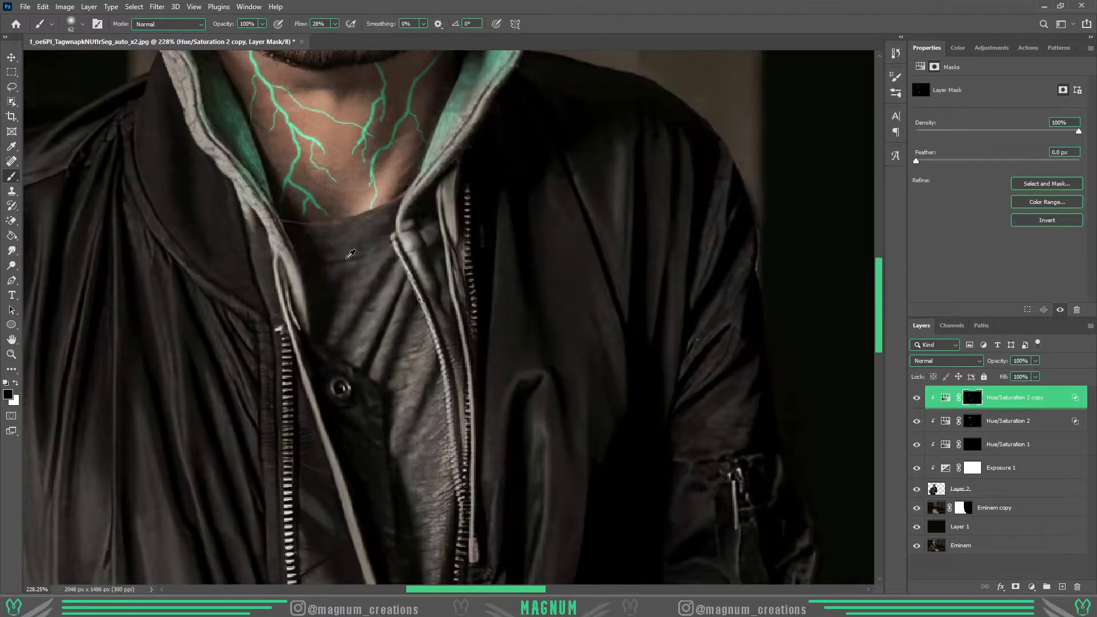
Step: Paint the cyan glow in white down the grey shirt and zoom out to check it
key(x)
drag(370, 219, 411, 446)
scroll(318, 229, down, 4)
scroll(372, 290, up, 3)
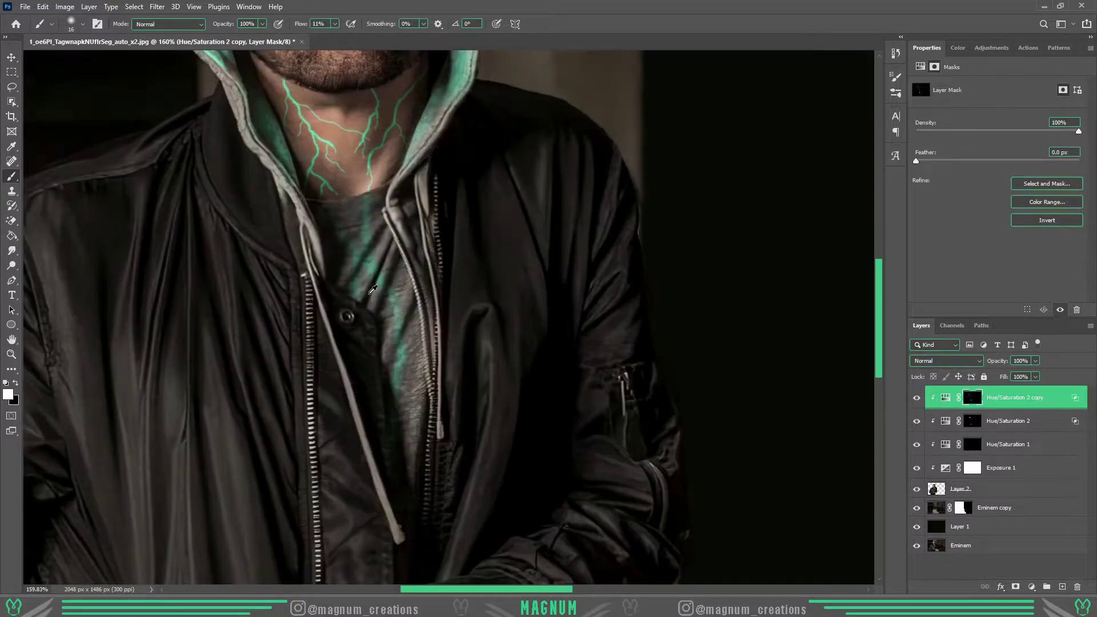
scroll(371, 270, down, 1)
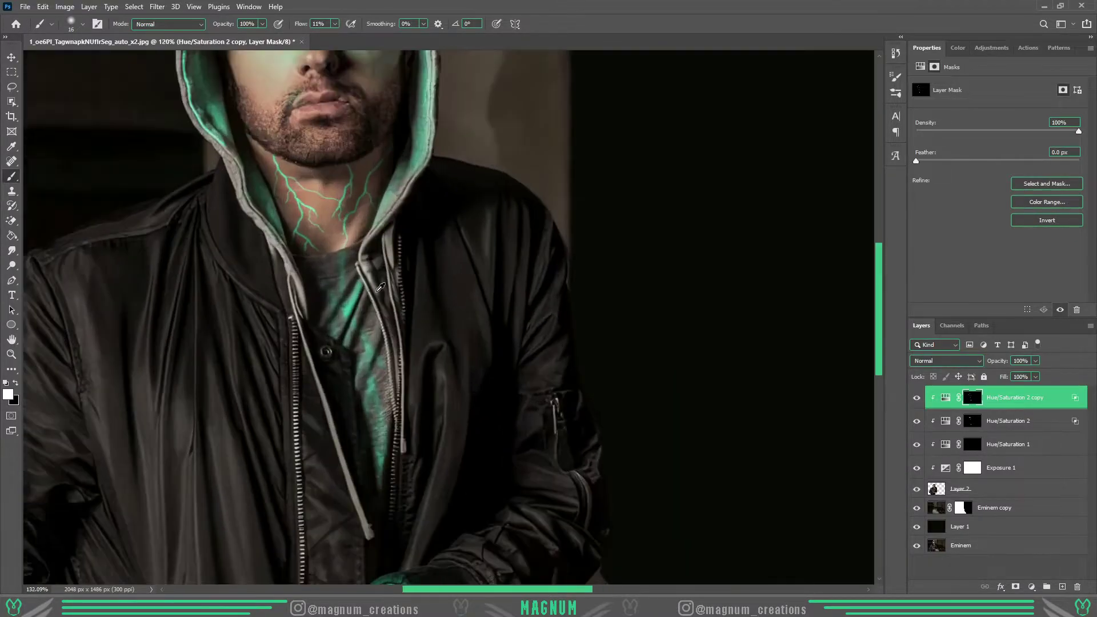
scroll(315, 295, down, 5)
scroll(340, 285, up, 4)
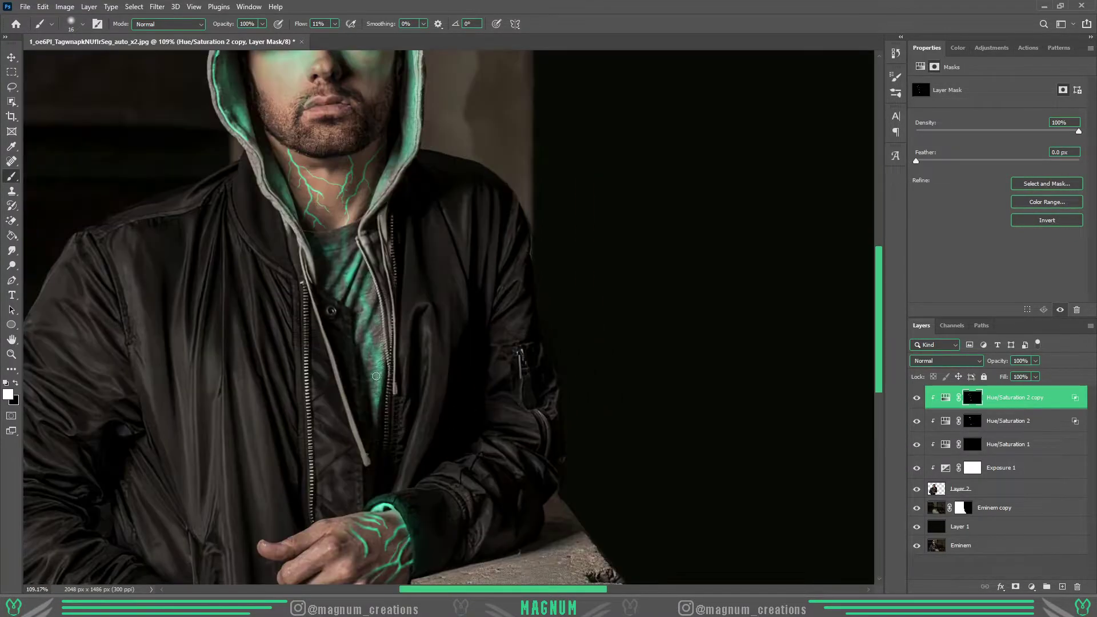
scroll(340, 285, down, 3)
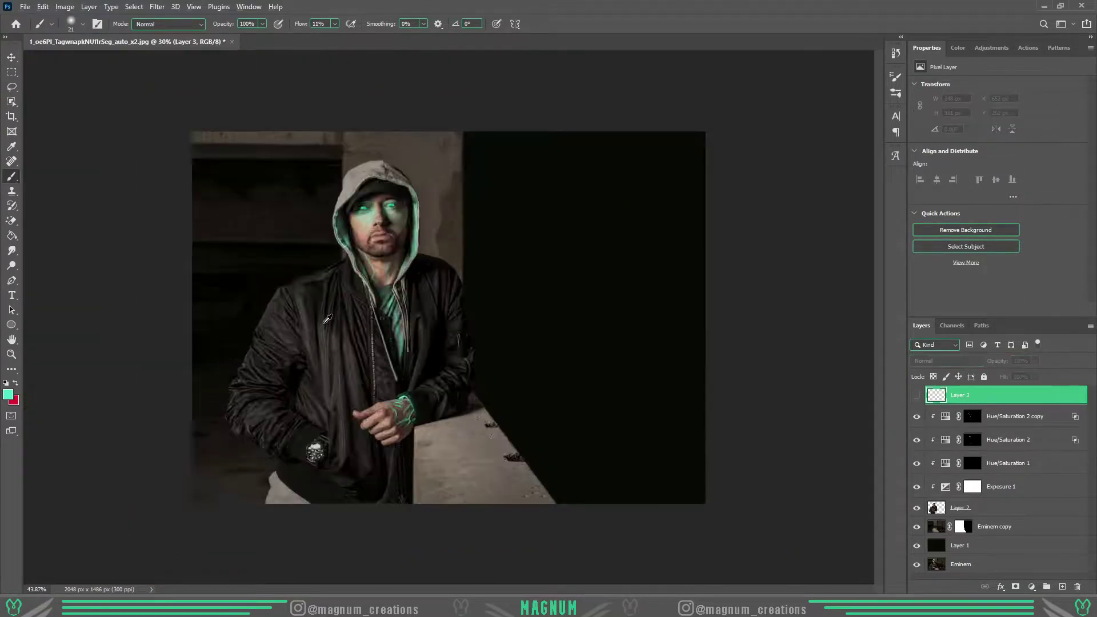
Step: Turn on the hand-vein glow layer, then select Layer 1
click(916, 396)
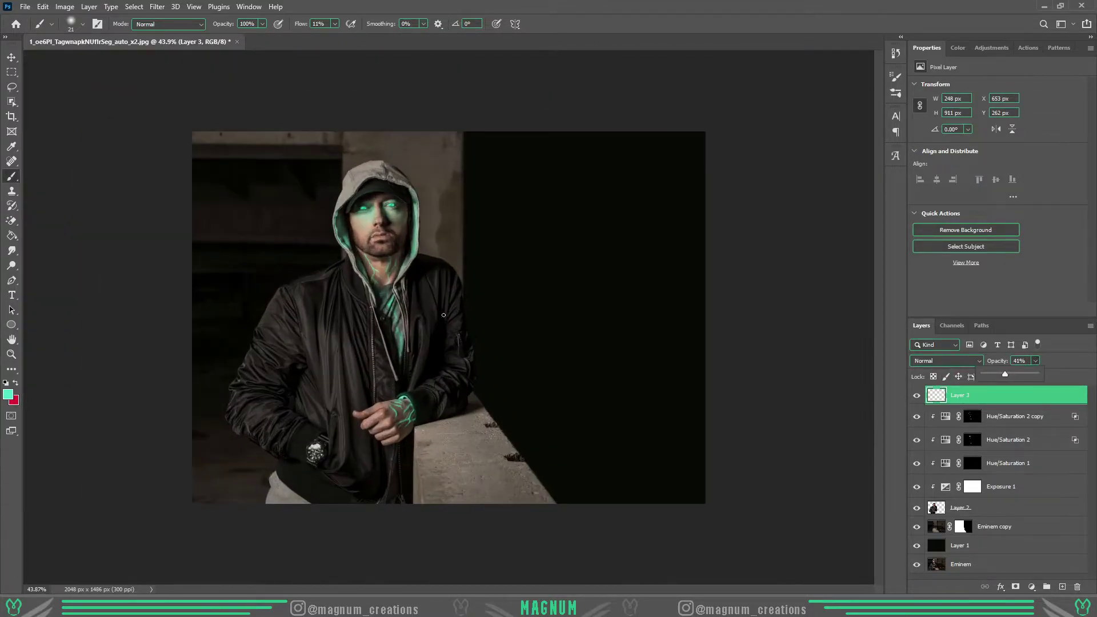
click(971, 546)
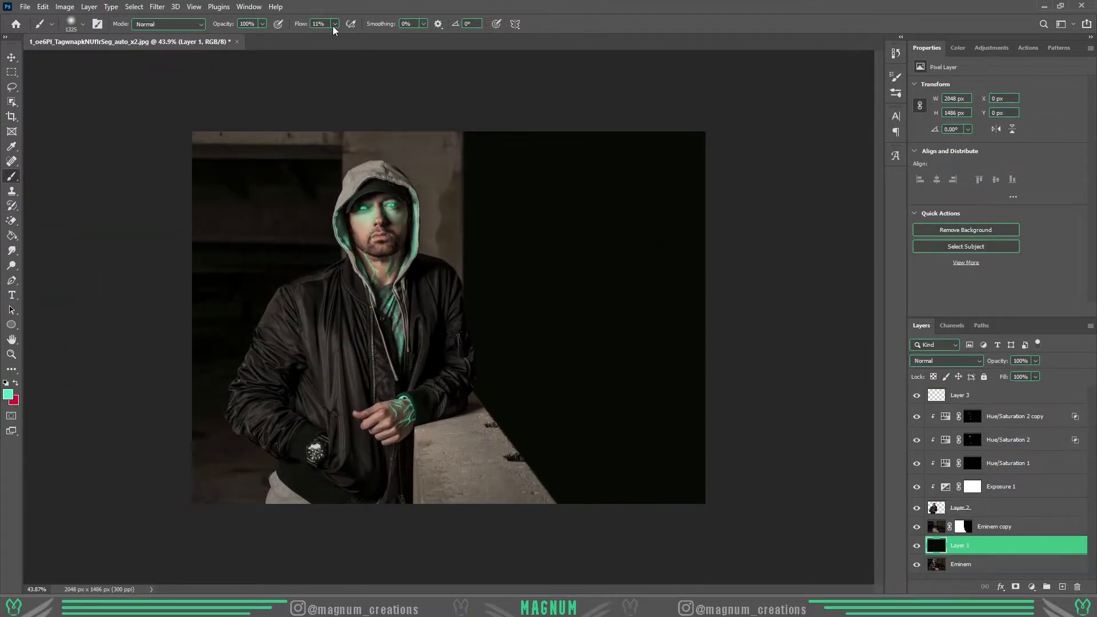
Step: Pick a near-black foreground colour and commit the placed wings' size and position
key(F6)
click(1073, 287)
click(952, 260)
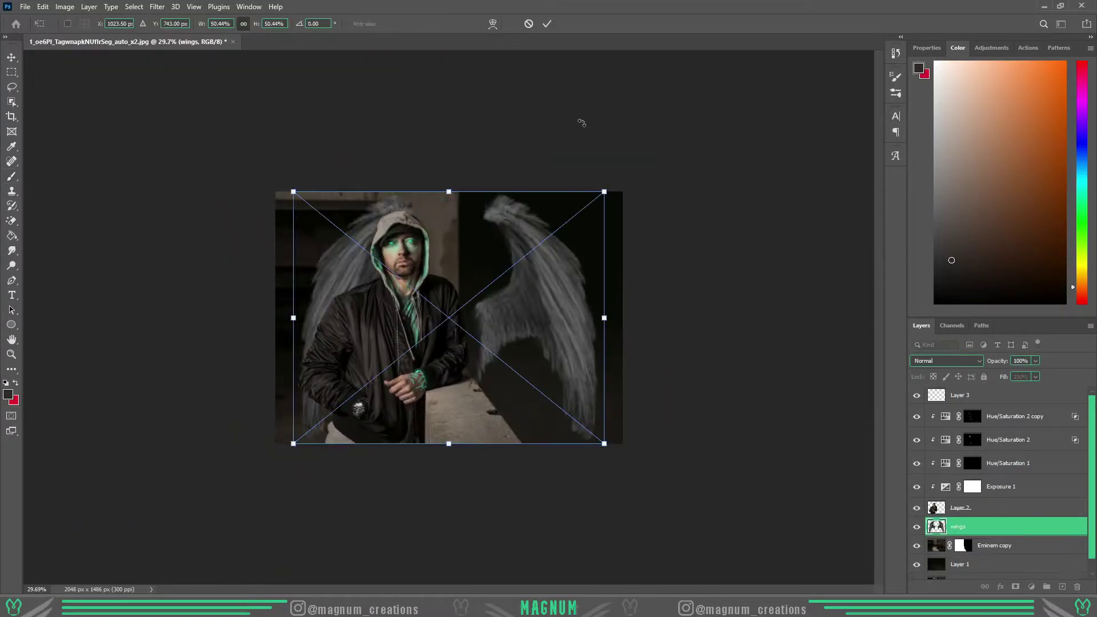
click(547, 24)
Step: Lasso one wing, copy it to its own layer and move it behind the man's shoulder
key(l)
drag(450, 418, 463, 352)
right_click(962, 526)
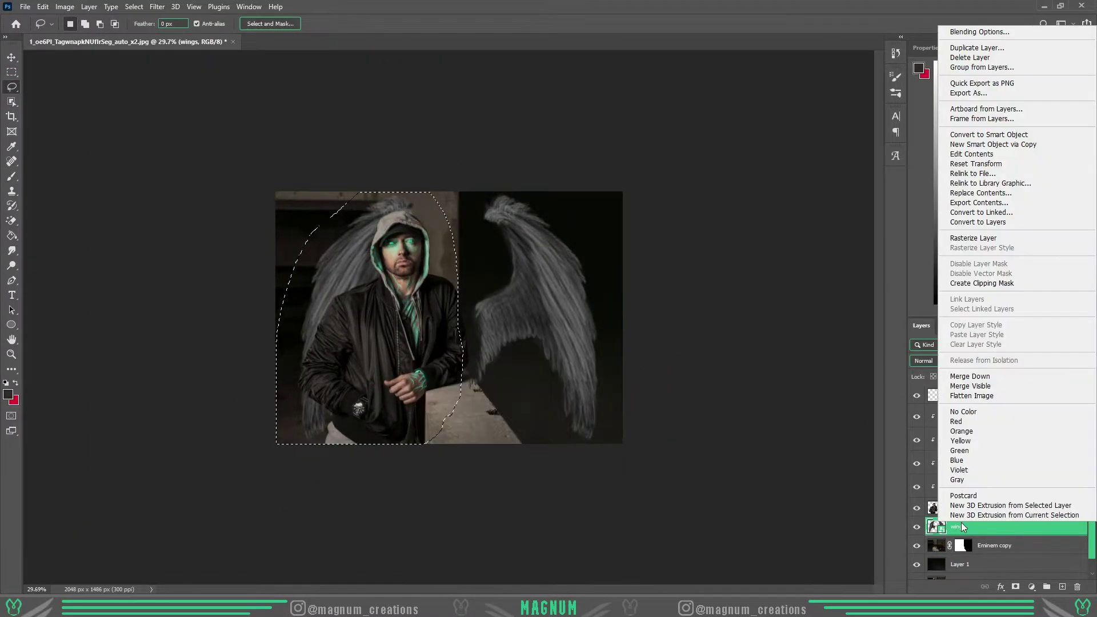
key(Escape)
key(ctrl+j)
key(ctrl+t)
mouse_move(231, 193)
mouse_down()
mouse_move(264, 216)
mouse_move(248, 218)
mouse_up()
key(Return)
Step: Shift the original wings layer into place beside the man
click(960, 545)
key(ctrl+t)
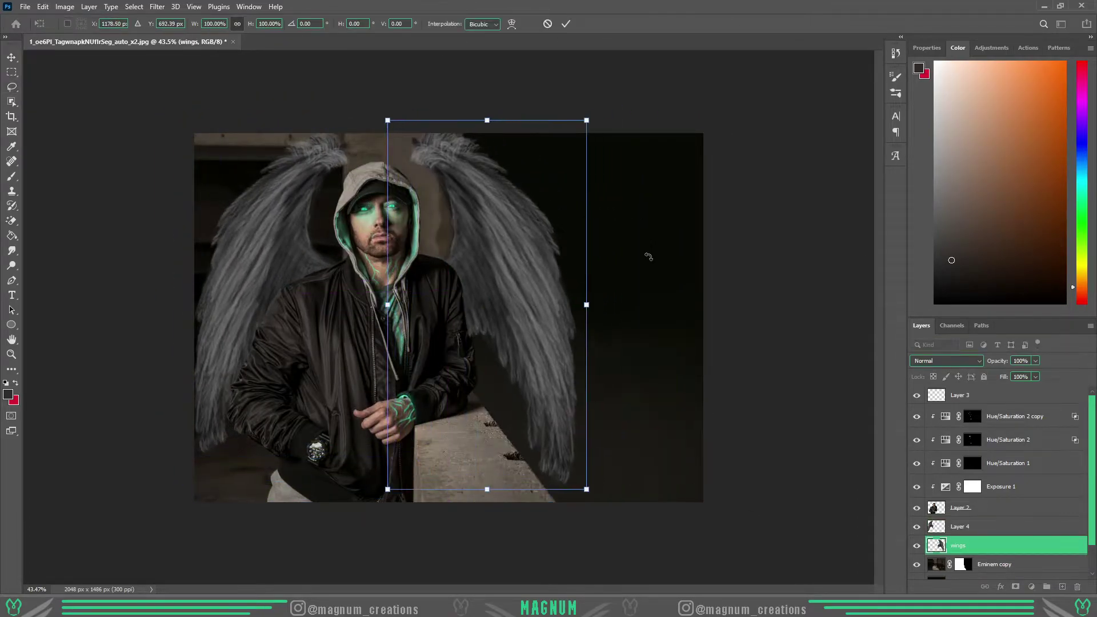
key(ctrl+minus)
drag(491, 265, 499, 262)
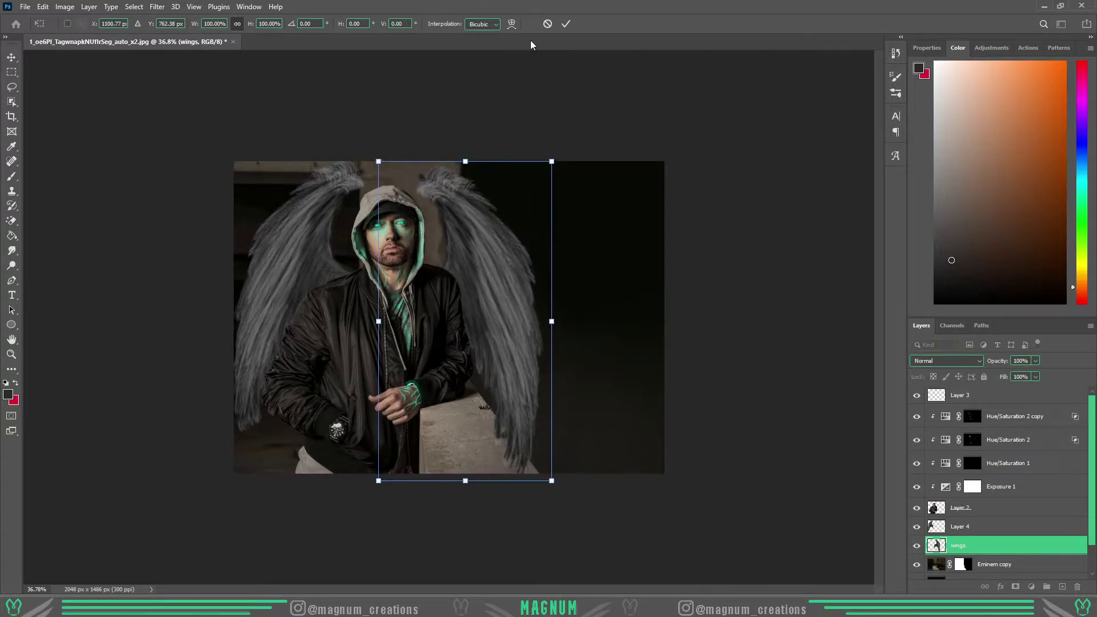
click(566, 23)
scroll(478, 382, up, 5)
Step: Add a mask to the wings layer, set a small soft round brush, and select Layer 4
key(b)
click(83, 23)
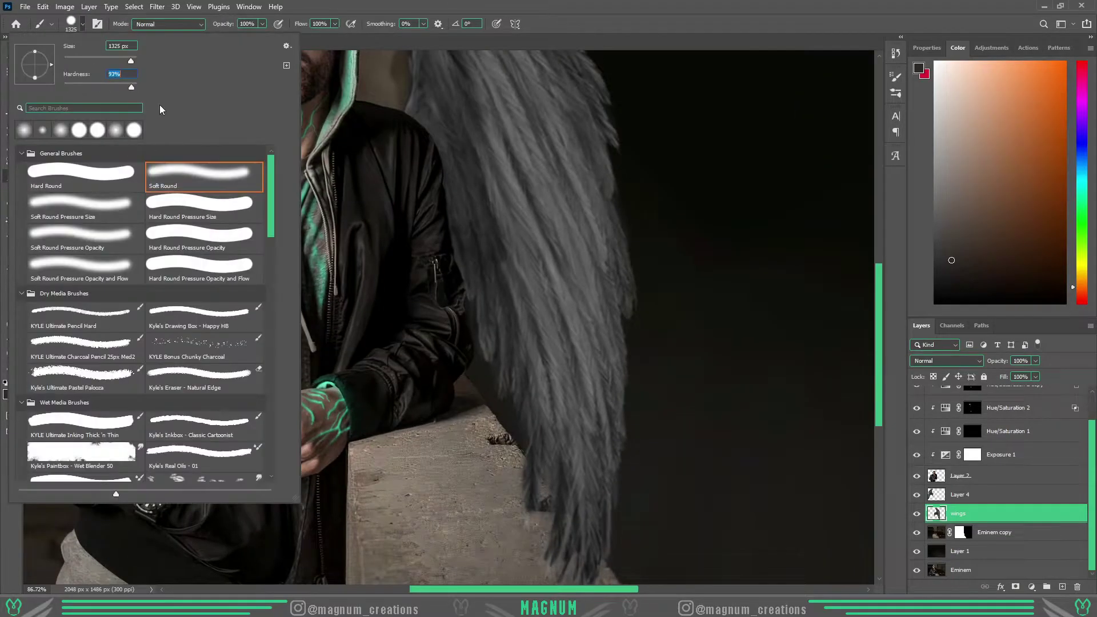
double_click(85, 131)
scroll(753, 417, down, 2)
click(1016, 587)
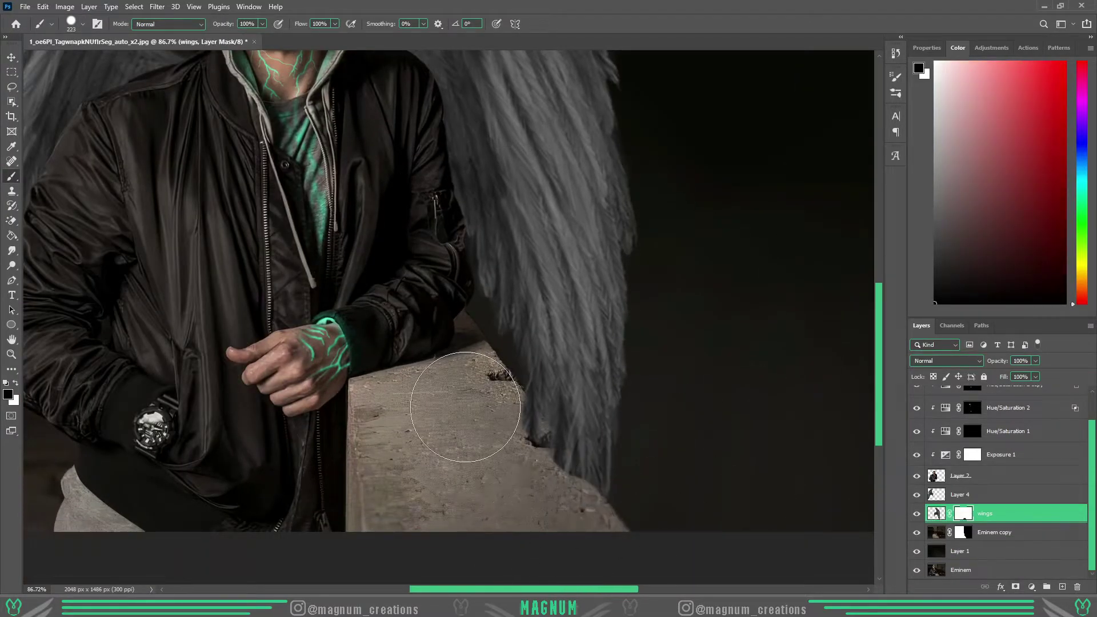
key(ctrl+0)
click(975, 496)
Step: Add a clipped Hue/Saturation 3 with lowered lightness, invert its mask, and paint wing shading
click(1032, 587)
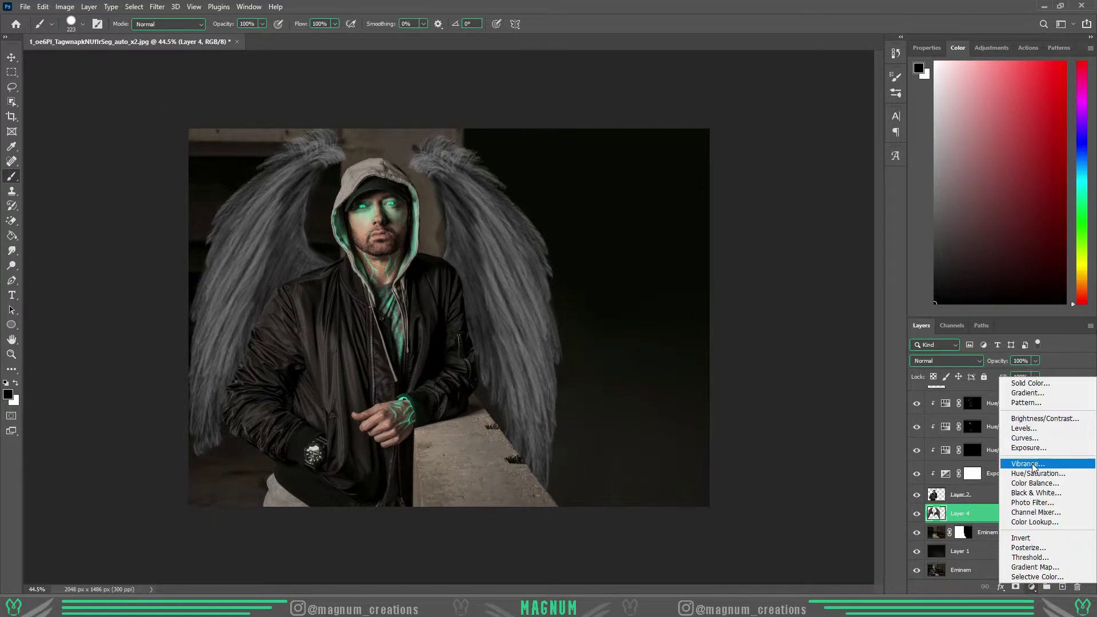
click(1023, 466)
drag(997, 171, 957, 171)
click(972, 515)
key(ctrl+i)
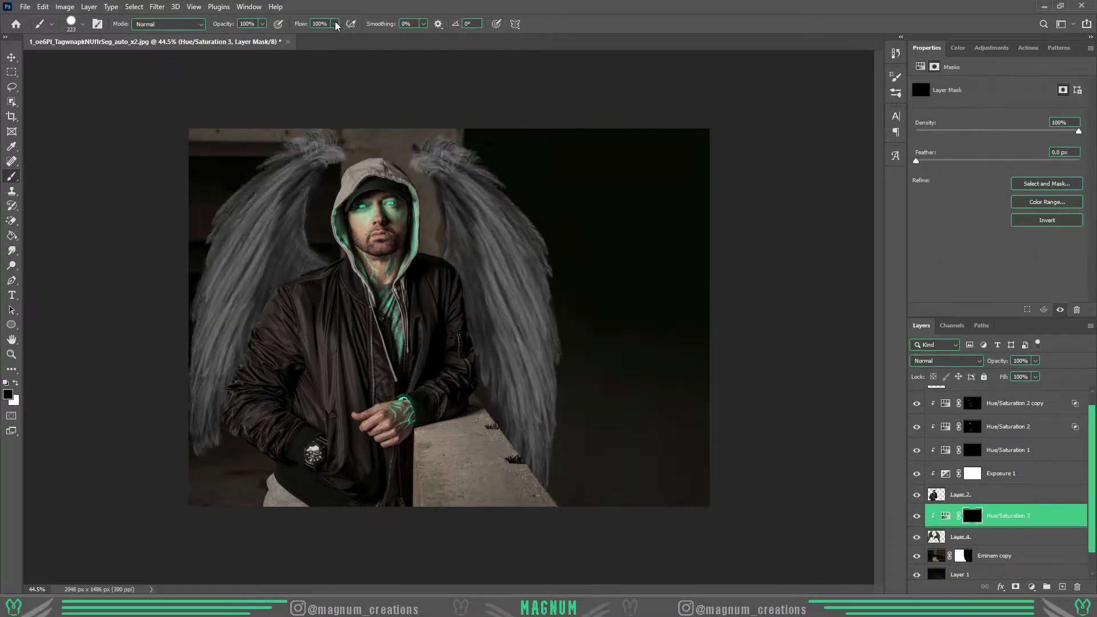
key(x)
mouse_move(453, 319)
mouse_down()
mouse_move(454, 269)
mouse_move(293, 245)
mouse_up()
Step: Paint darkening on the jacket edges and the lower feathers of both wings
scroll(293, 244, up, 3)
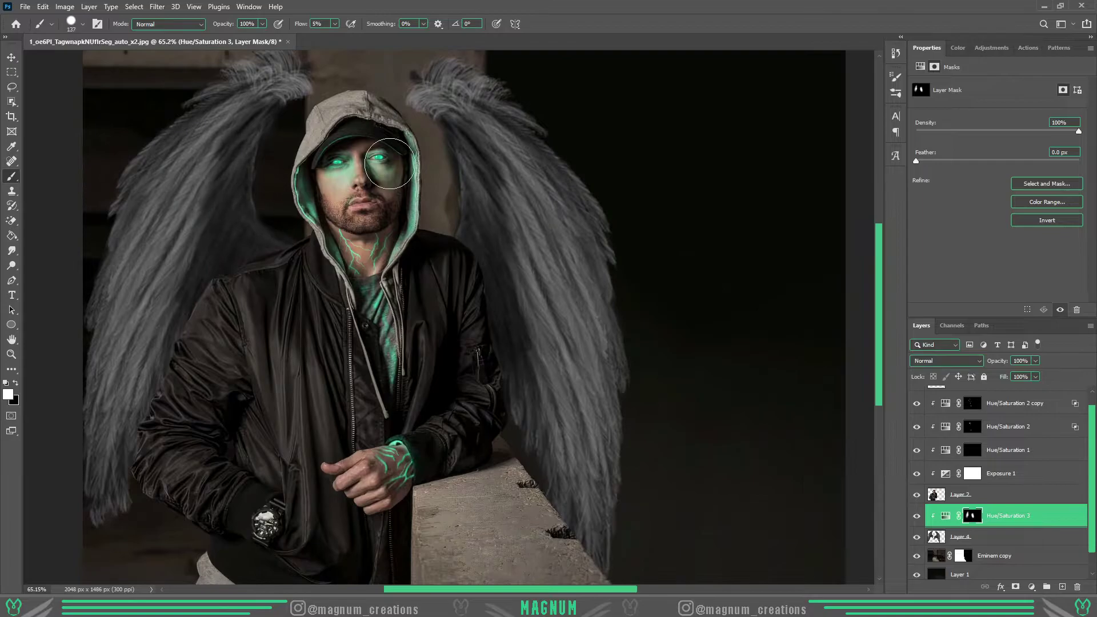
scroll(290, 110, down, 3)
scroll(321, 114, up, 3)
key(bracketleft)
key(bracketleft)
key(bracketleft)
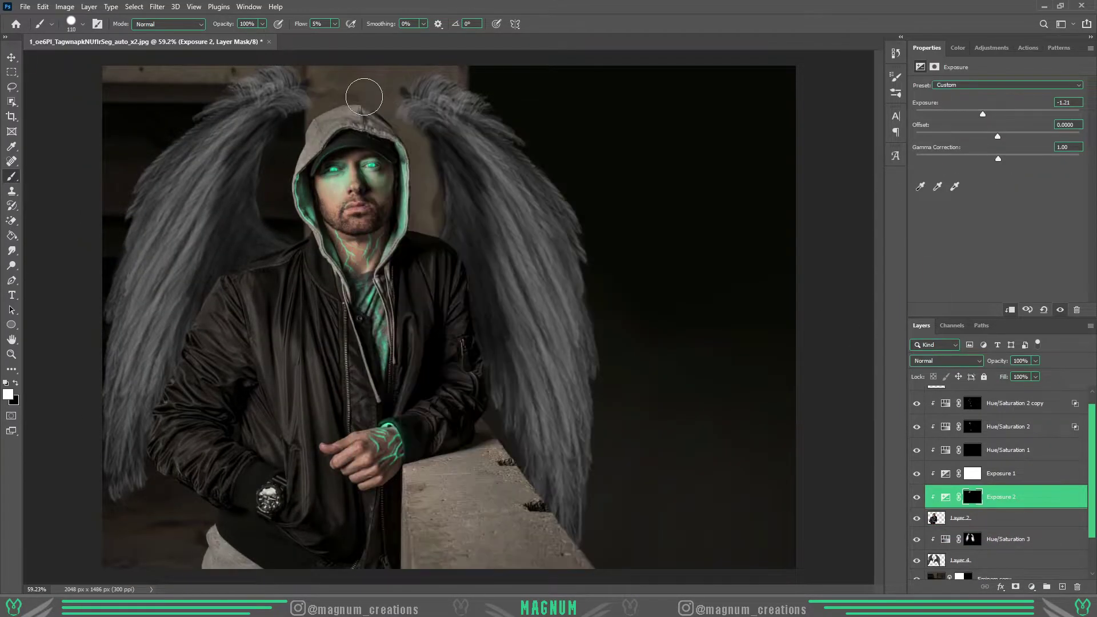
mouse_move(272, 414)
mouse_down()
mouse_move(191, 400)
mouse_move(225, 416)
mouse_up()
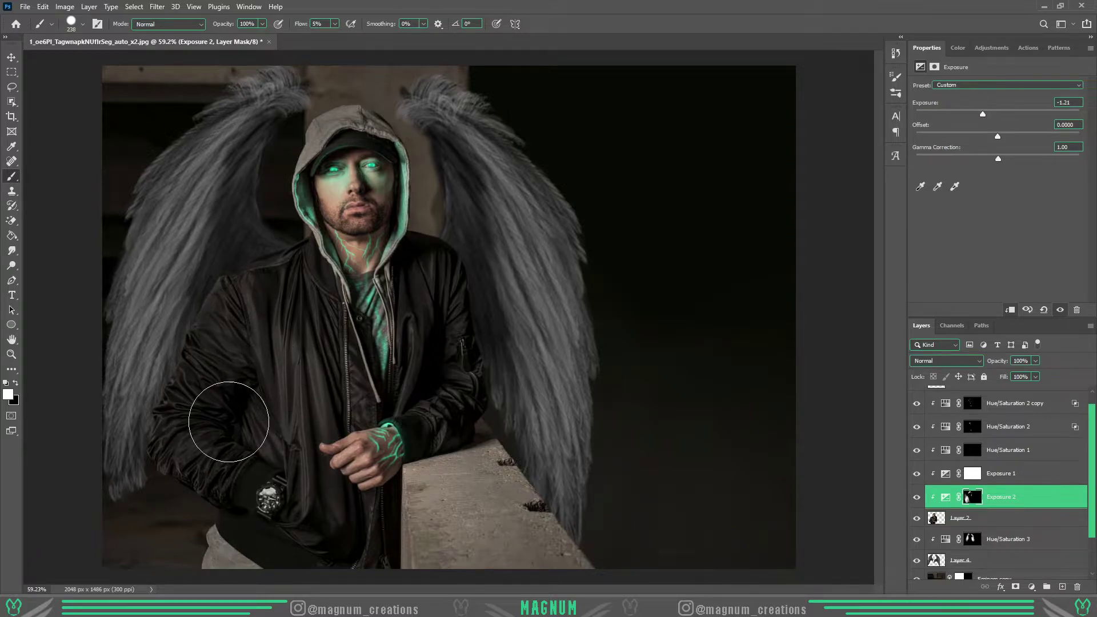
key(bracketright)
key(bracketright)
key(bracketright)
scroll(448, 323, down, 1)
click(1009, 538)
drag(497, 293, 683, 570)
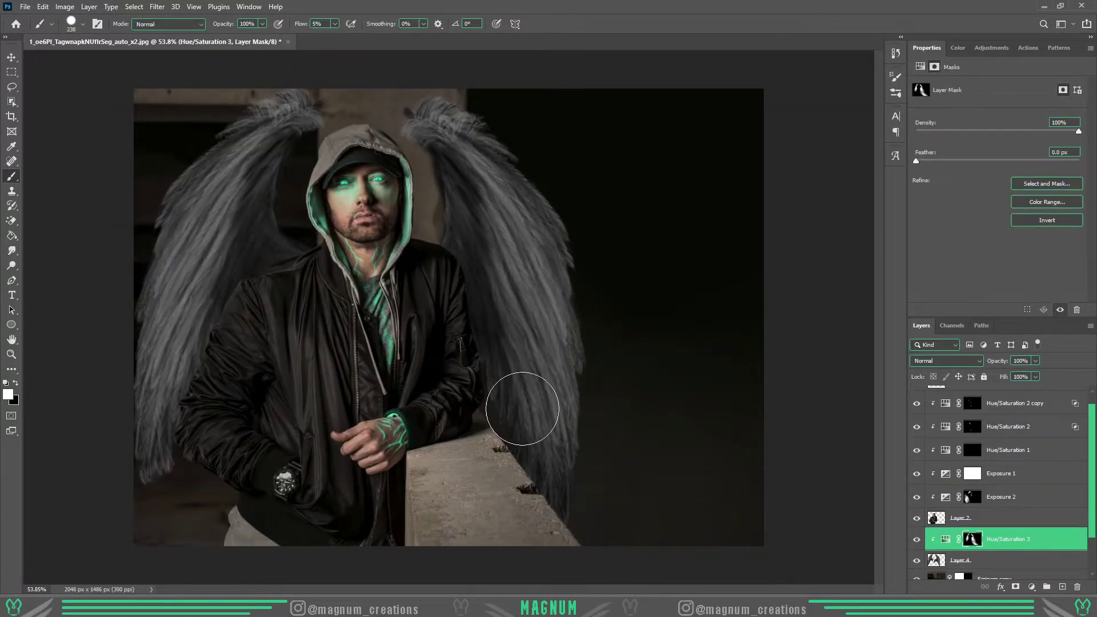
drag(90, 460, 167, 455)
scroll(229, 354, down, 4)
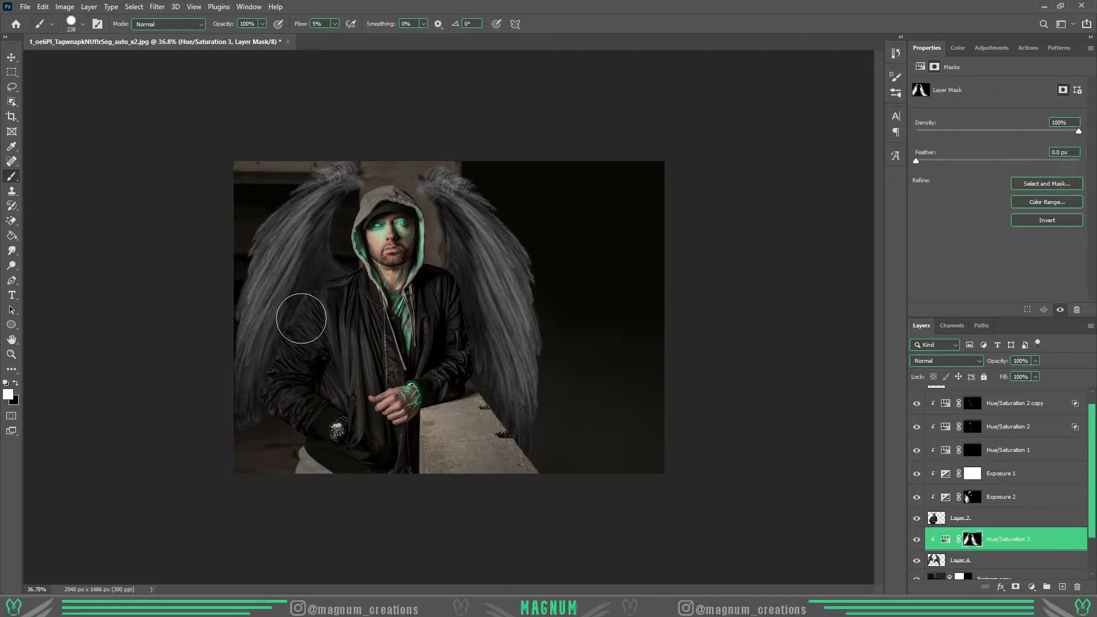
scroll(457, 317, down, 1)
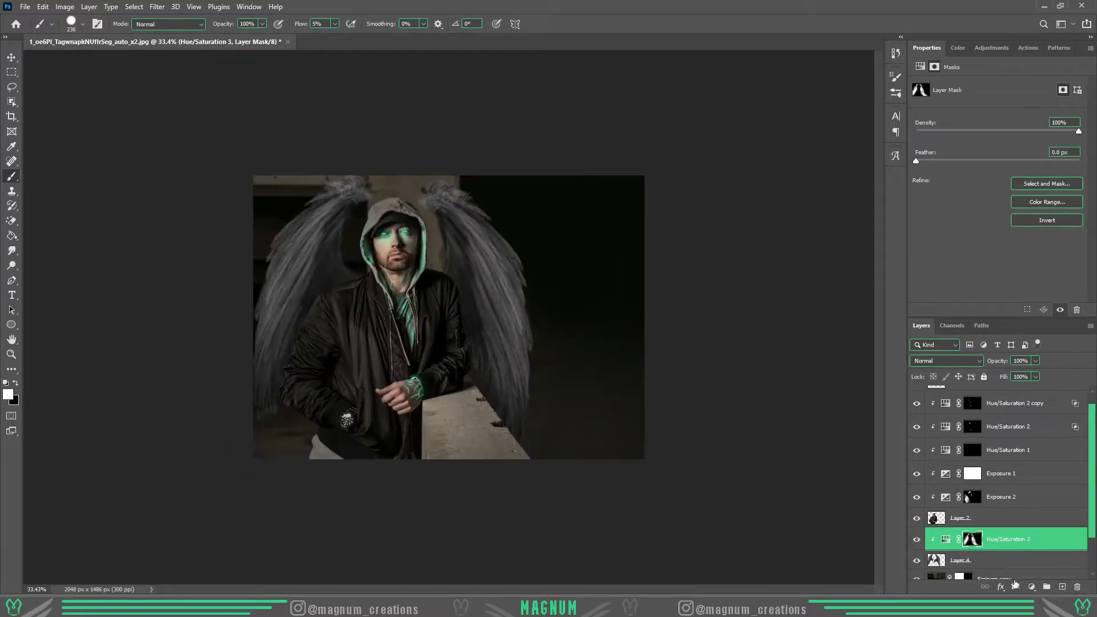
Step: Add Hue/Saturation 4 colourised teal at Hue 164, Saturation 32
click(1032, 587)
click(1006, 446)
click(974, 189)
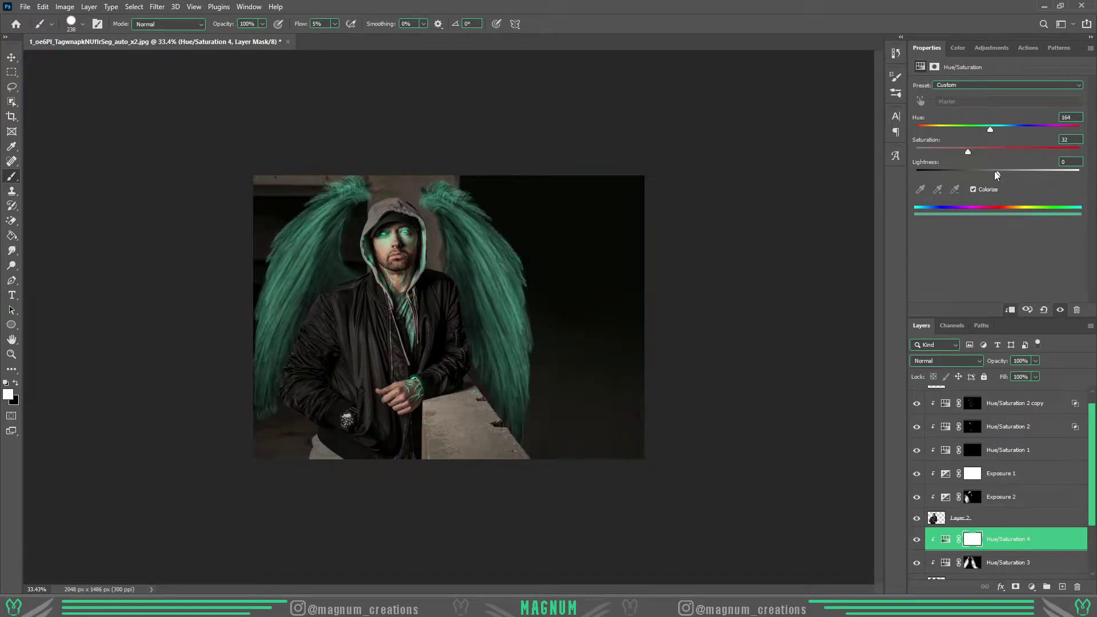
Step: Limit the Hue/Saturation 4 teal tint to brighter tones via blending options and invert its mask
right_click(1011, 539)
click(972, 73)
drag(813, 397, 863, 404)
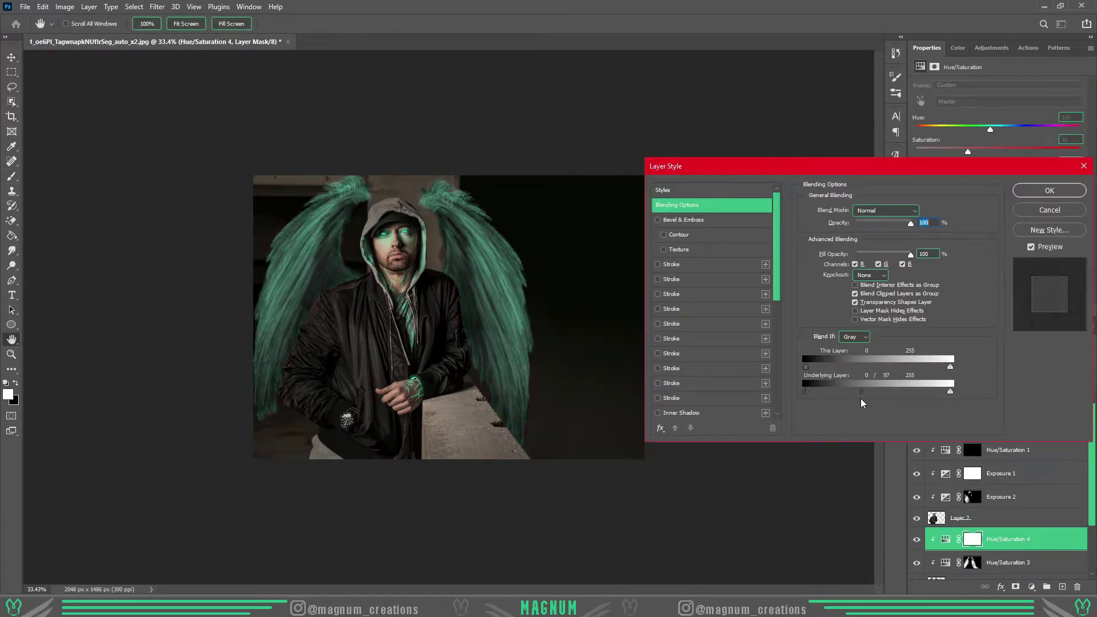
click(1050, 190)
key(ctrl+i)
key(b)
scroll(461, 229, up, 3)
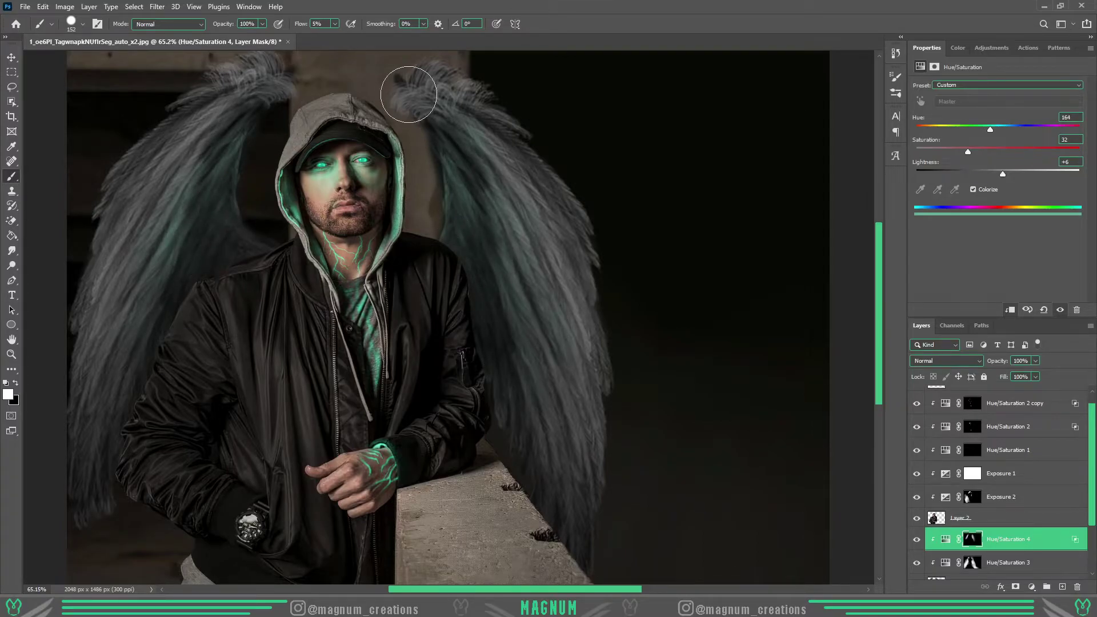
scroll(553, 393, down, 3)
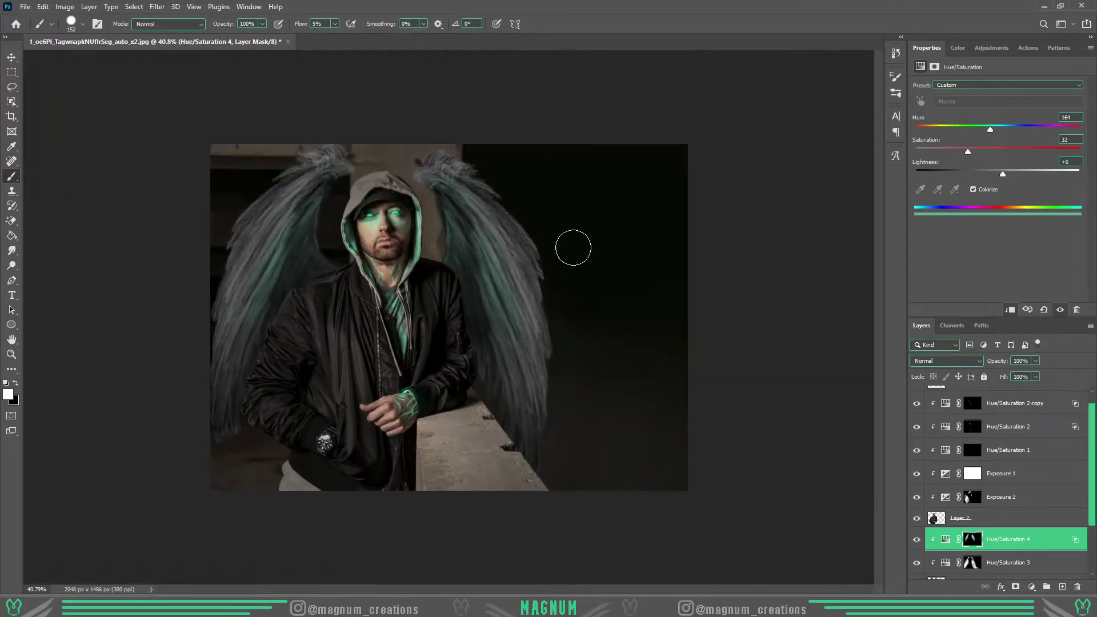
scroll(526, 348, down, 2)
Step: Add a clipped, inverted Exposure brightening and paint it onto the right wing at 33% flow
click(991, 481)
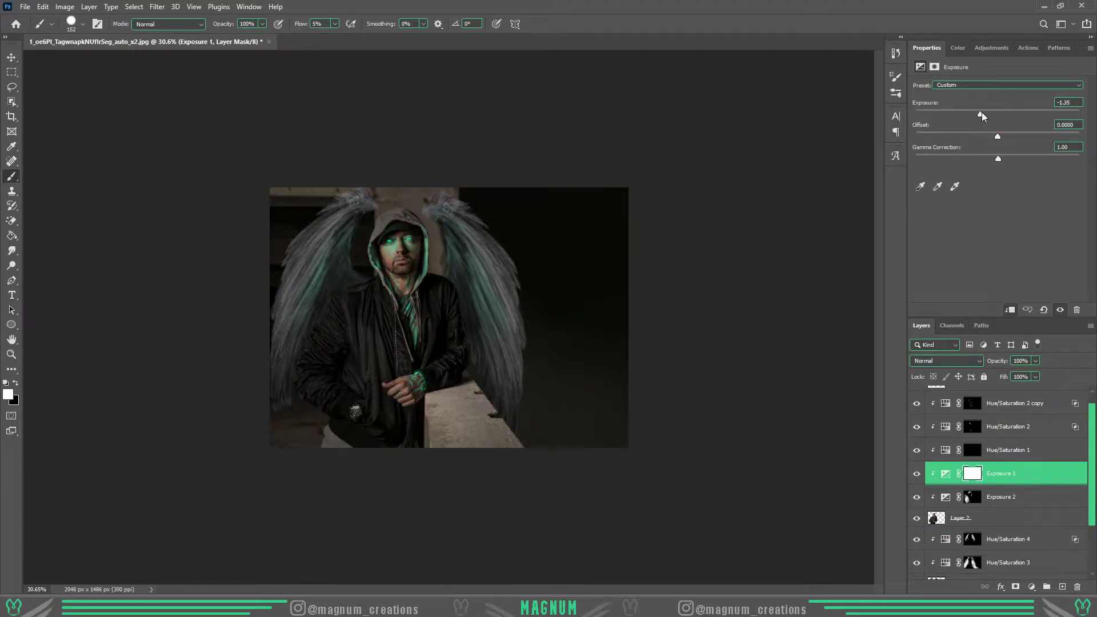
scroll(449, 317, up, 2)
click(1009, 539)
click(1031, 587)
click(1028, 453)
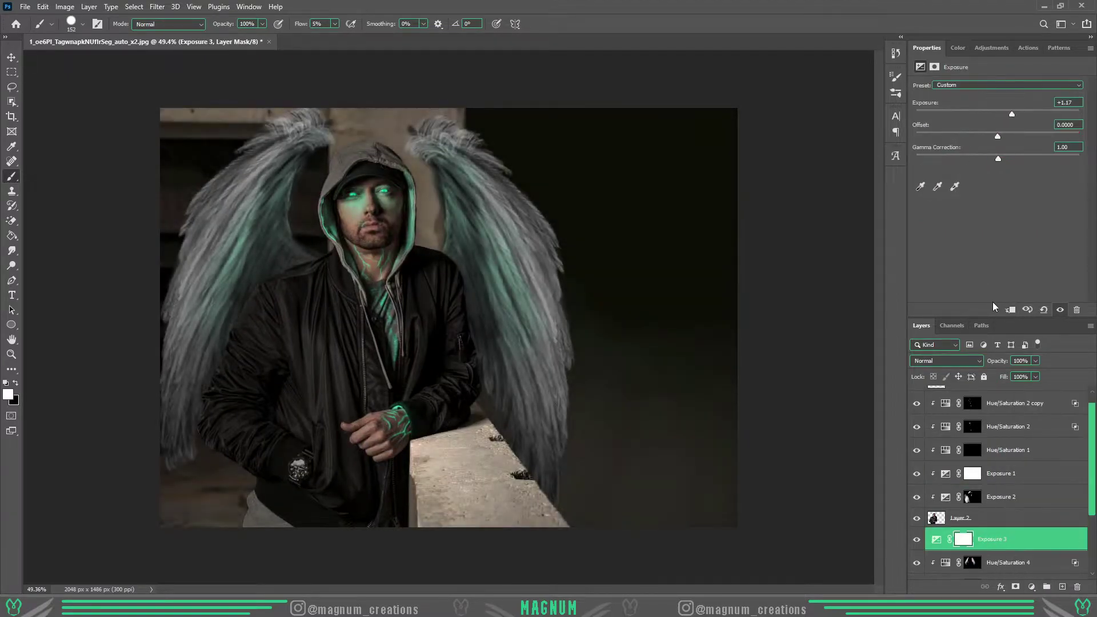
click(1011, 309)
key(ctrl+i)
click(352, 37)
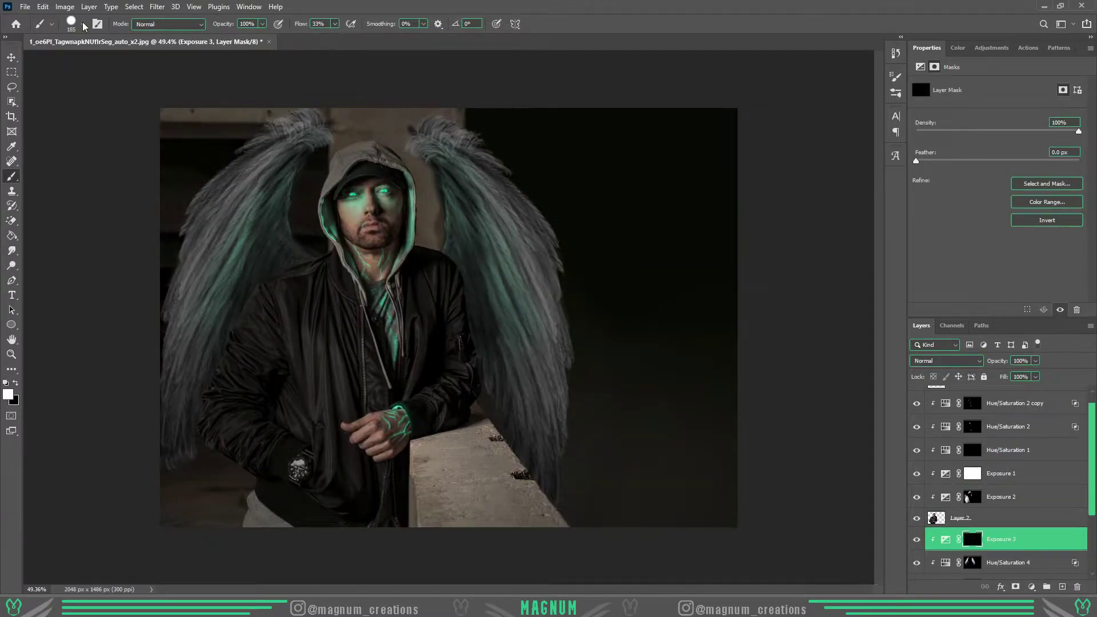
drag(491, 308, 478, 240)
drag(466, 192, 465, 245)
scroll(451, 317, down, 1)
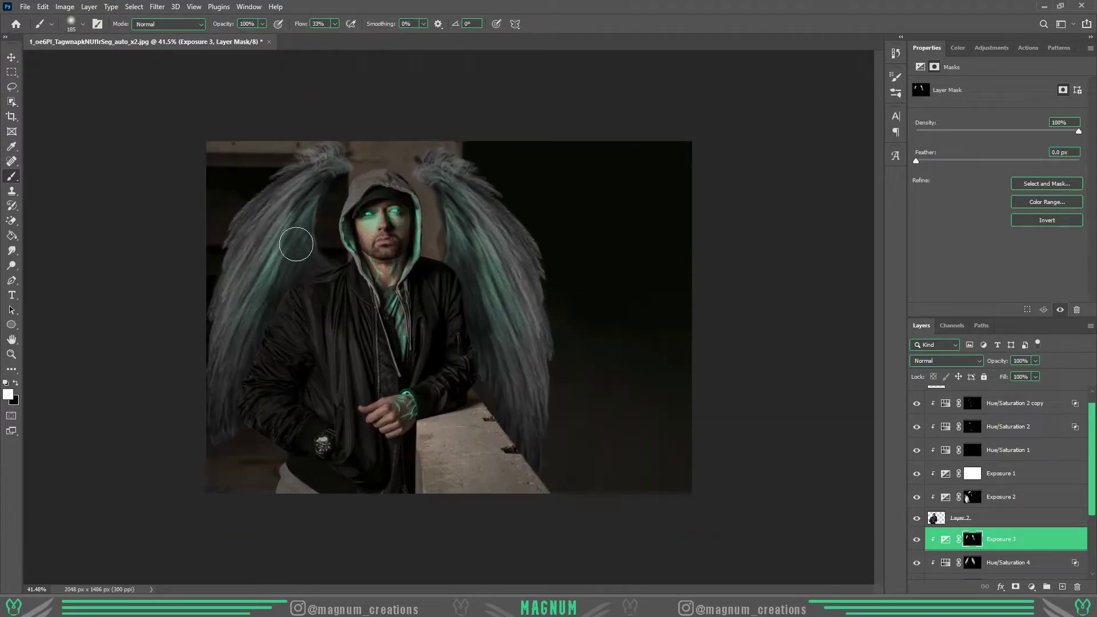
drag(491, 176, 550, 408)
Step: Add a Hue/Saturation adjustment with Lightness +10 and invert its mask
click(1001, 473)
click(1032, 587)
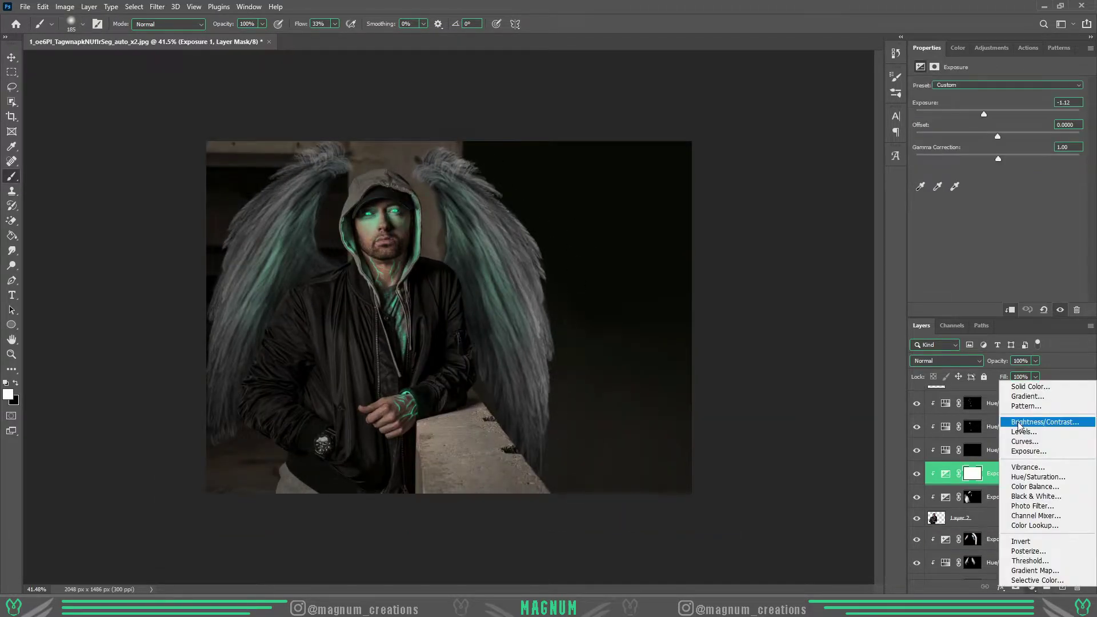
click(1052, 421)
drag(998, 174, 1006, 174)
key(ctrl+i)
scroll(450, 319, up, 2)
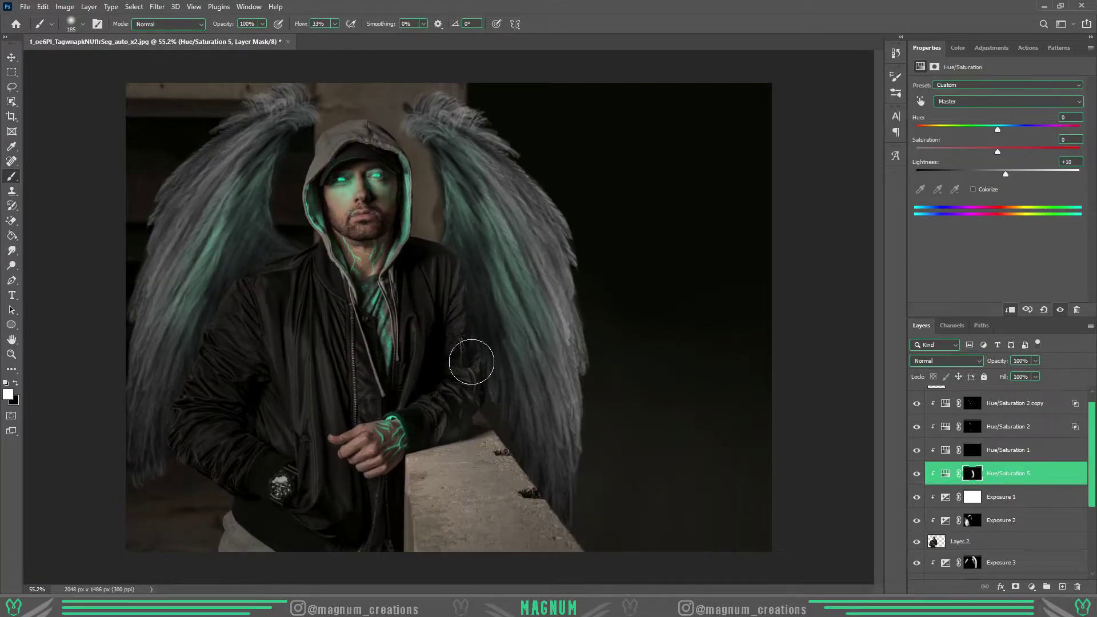
scroll(472, 362, down, 1)
scroll(411, 306, up, 2)
scroll(506, 214, down, 4)
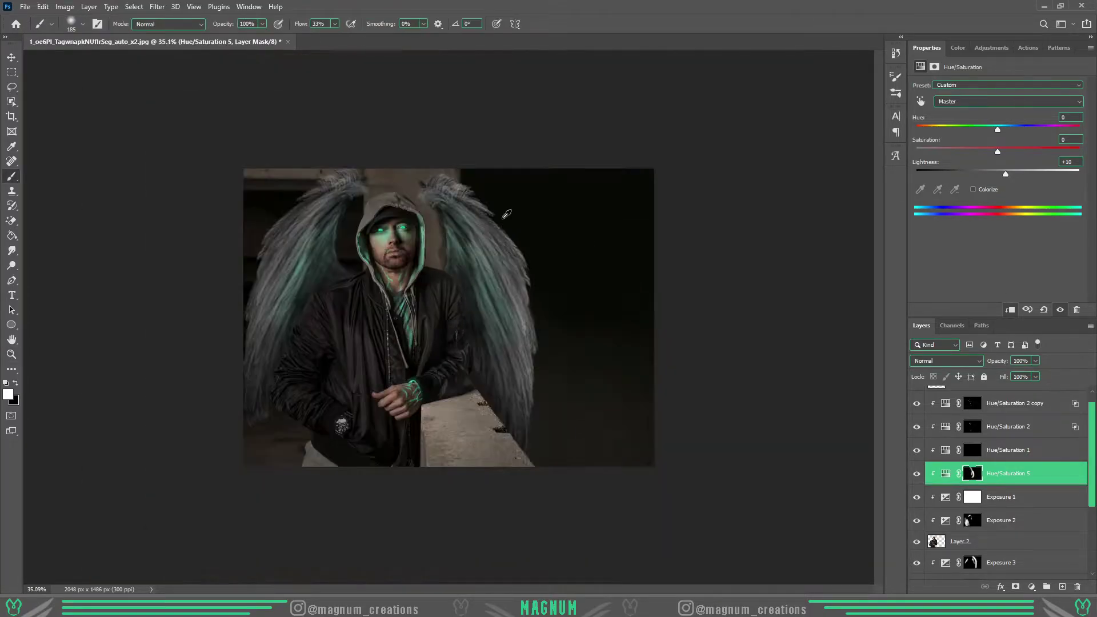
scroll(1000, 486, down, 5)
Step: Add an Exposure adjustment at +0.56 above the portrait and invert its mask
click(1006, 535)
click(1032, 587)
click(1034, 483)
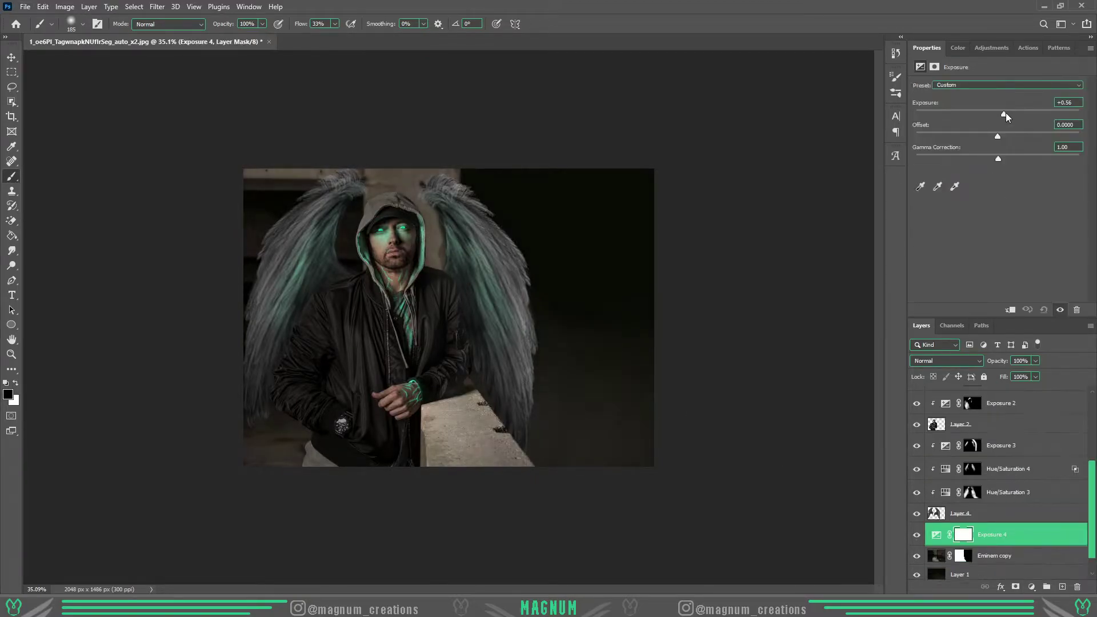
drag(998, 114, 1010, 113)
key(ctrl+i)
Step: On a new layer above Layer 3, paint a soft orange glow down the right side
scroll(1074, 474, up, 5)
click(956, 396)
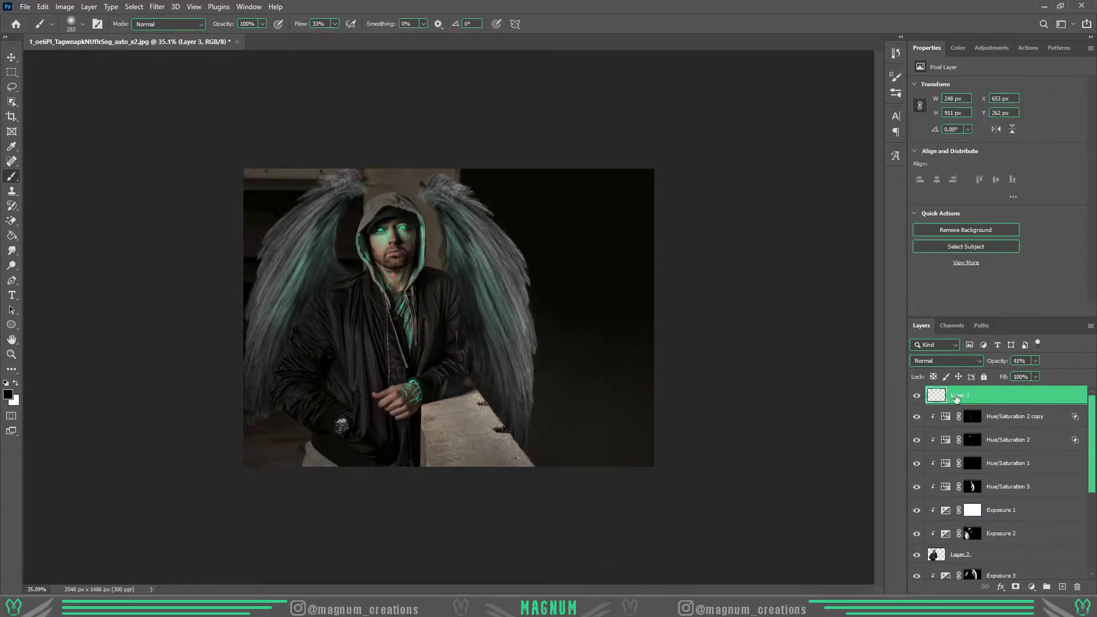
click(1062, 587)
click(958, 47)
click(1081, 284)
click(1039, 72)
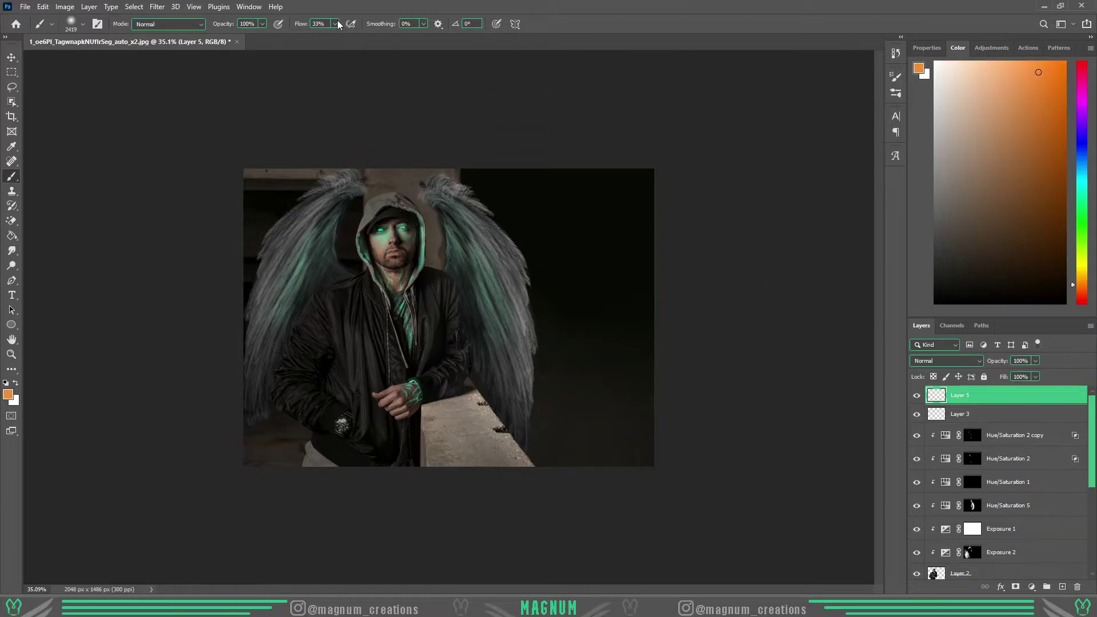
drag(649, 111, 686, 441)
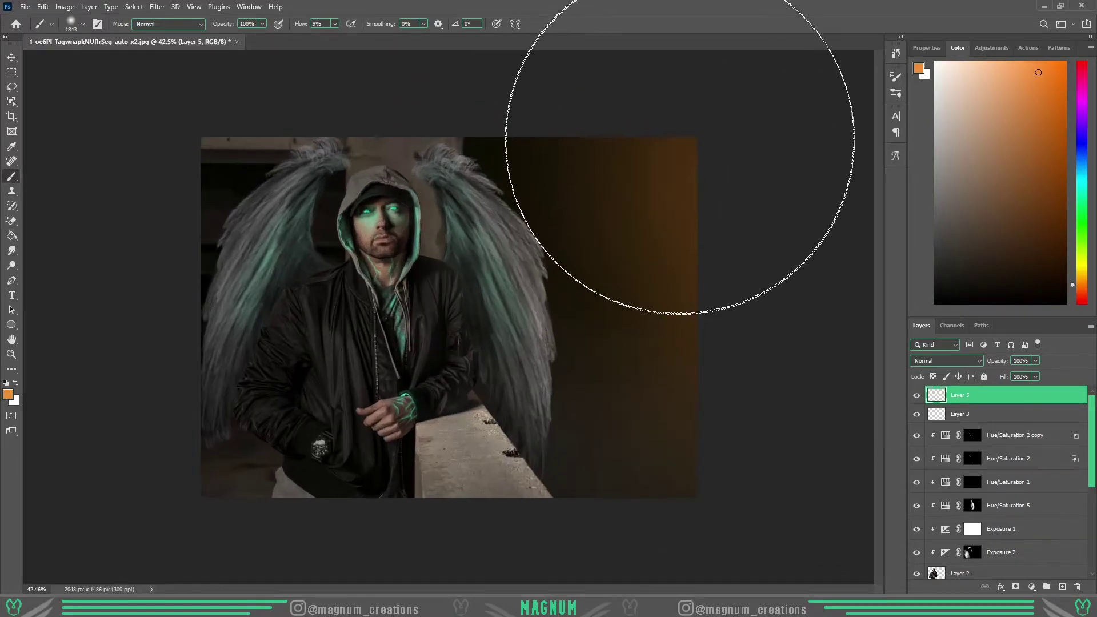
Step: Choose a dotted spatter brush and dab glowing dust specks on the right, on another new layer
scroll(727, 92, down, 2)
scroll(451, 320, up, 2)
click(82, 24)
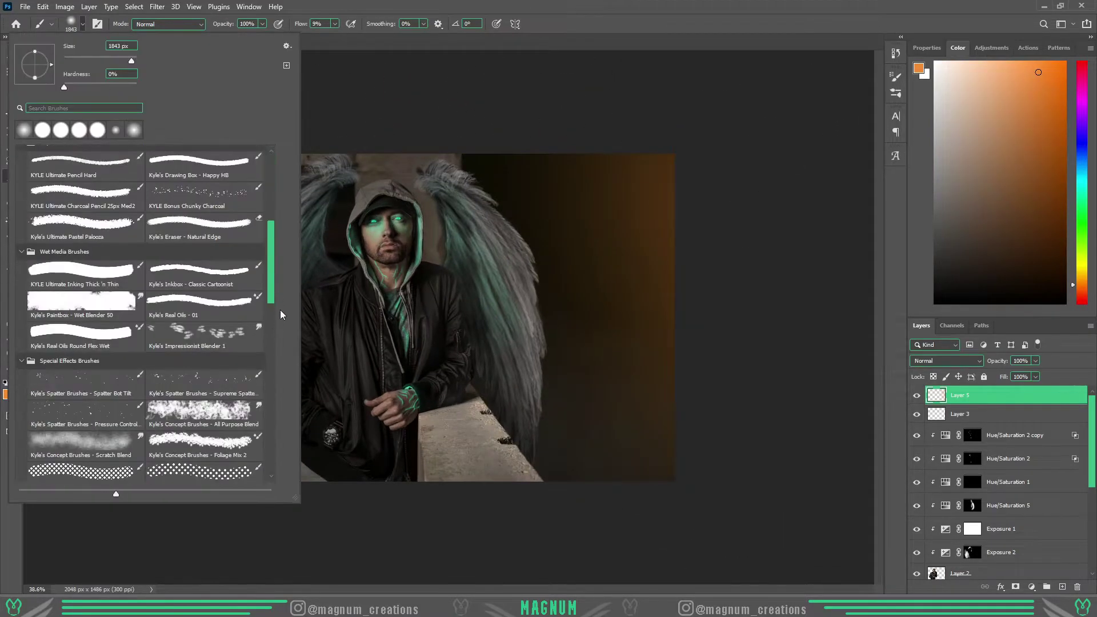
scroll(269, 343, down, 5)
scroll(269, 358, down, 3)
scroll(269, 358, down, 3)
double_click(200, 384)
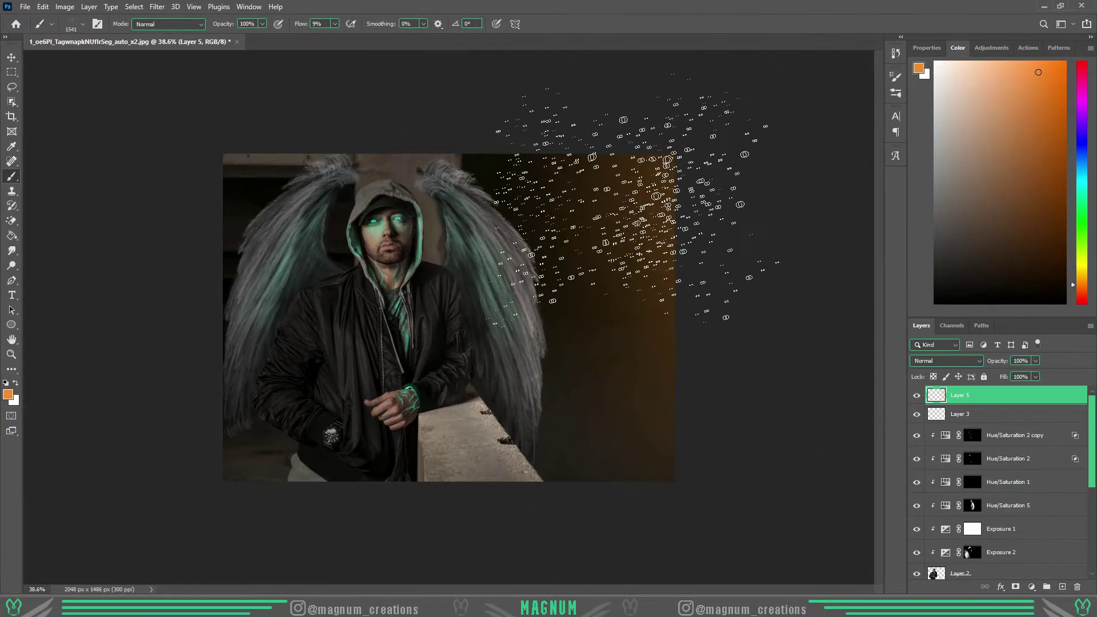
click(1063, 588)
click(571, 286)
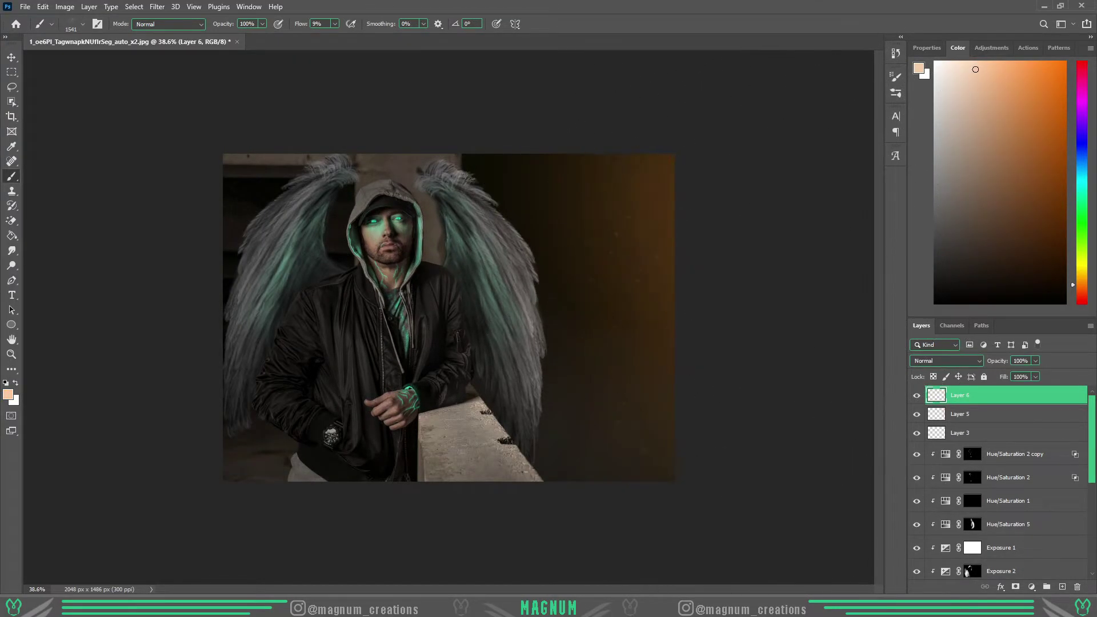
Step: Undo a full-flow lower-left sparkle, then set brush flow to 33% and adjust layer opacity
scroll(788, 470, up, 1)
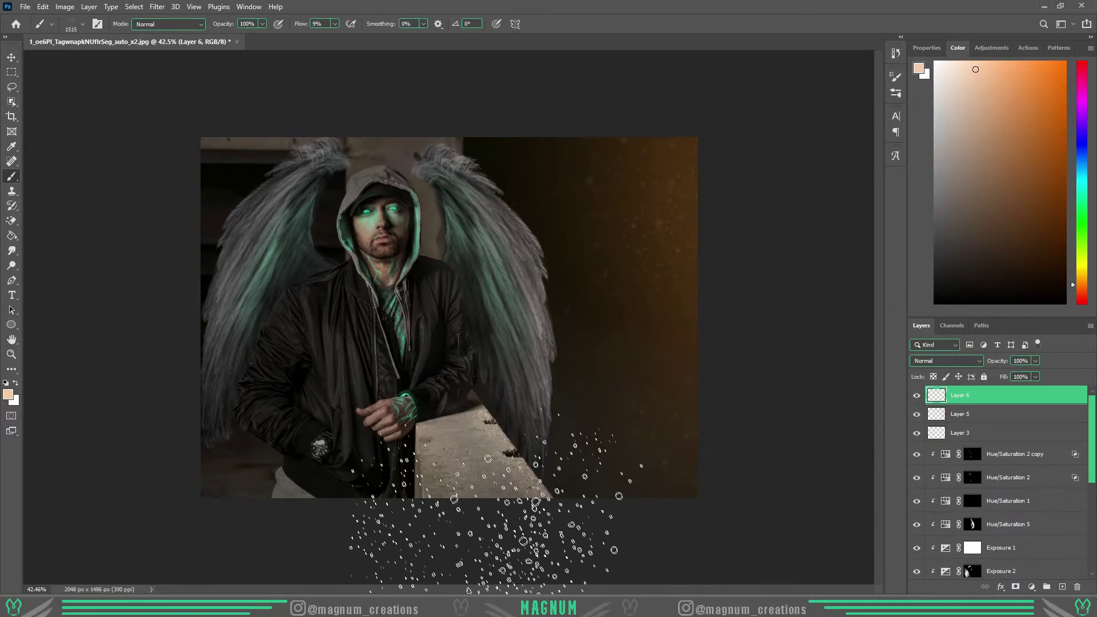
key(shift+0)
click(257, 503)
key(ctrl+z)
scroll(839, 385, down, 3)
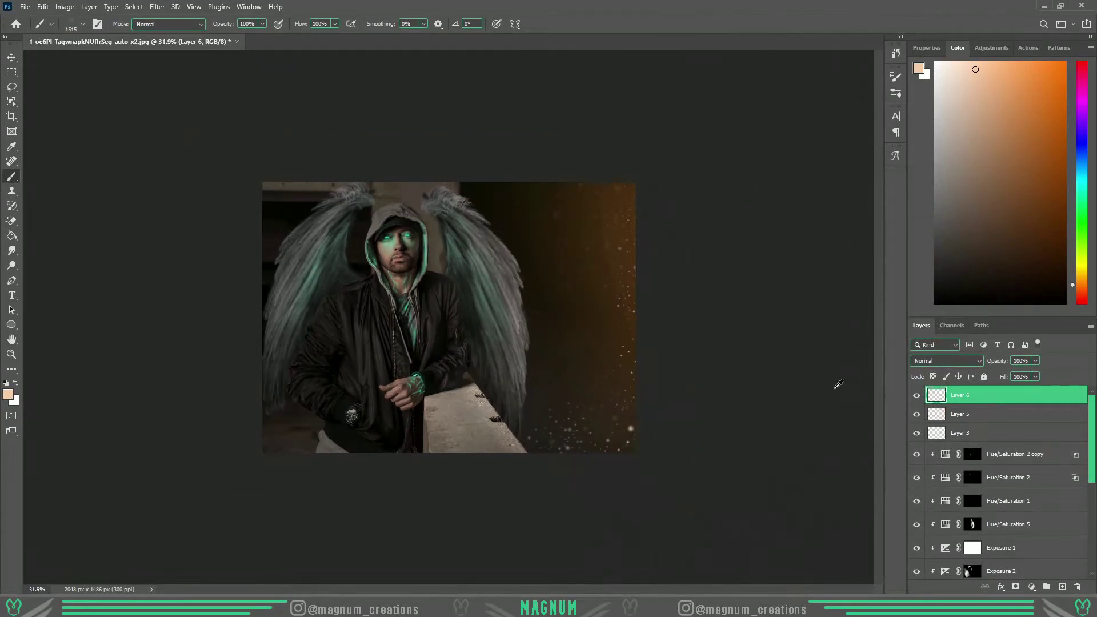
key(Escape)
key(shift+3)
key(shift+3)
click(1035, 360)
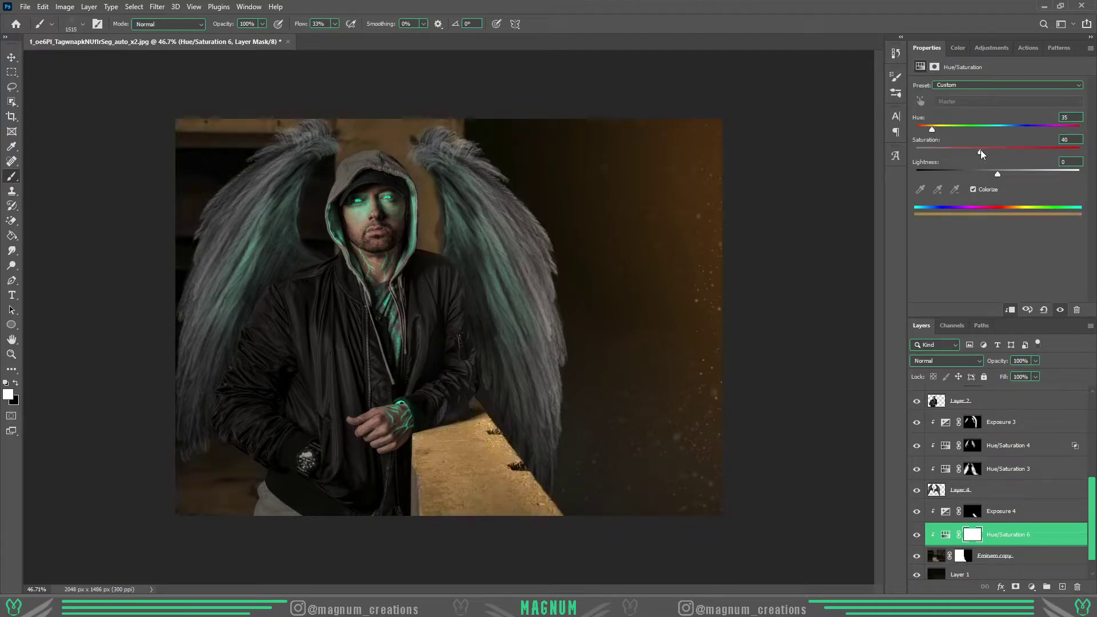
Step: Push the tint toward orange, hide it with an inverted mask, and paint it onto the wall and wing base
drag(981, 150, 985, 150)
drag(932, 129, 928, 129)
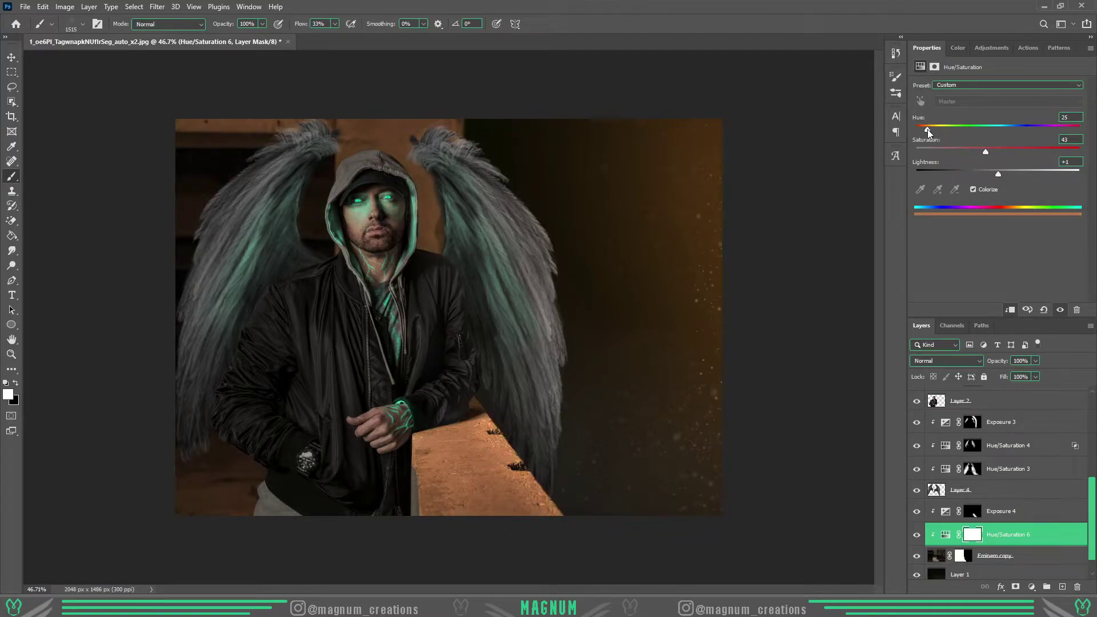
key(ctrl+i)
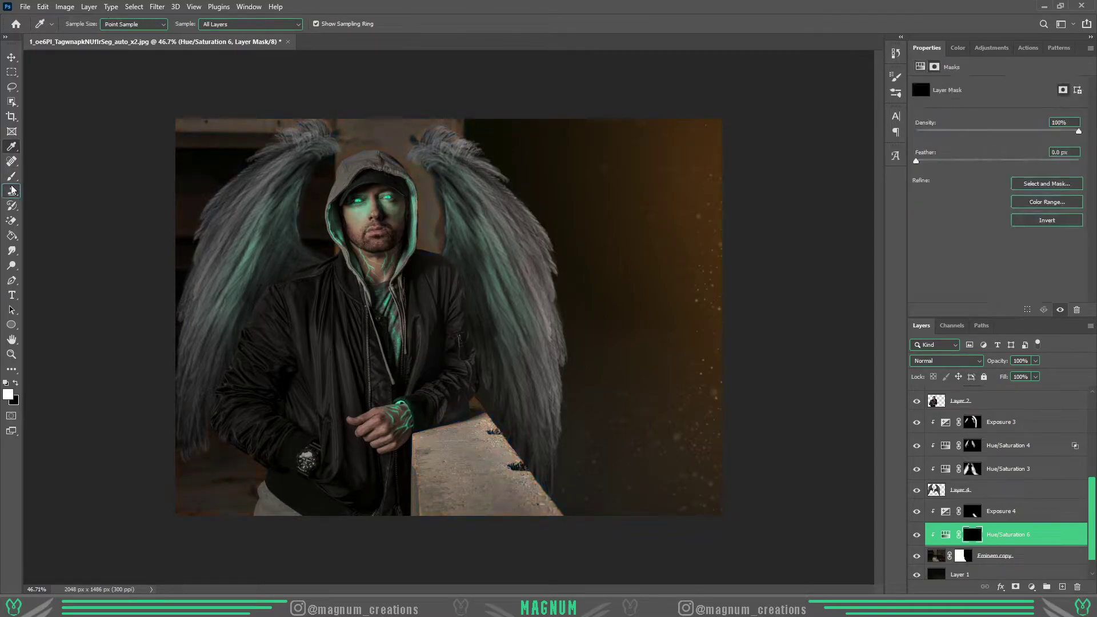
click(334, 23)
drag(334, 34, 325, 34)
drag(465, 367, 539, 502)
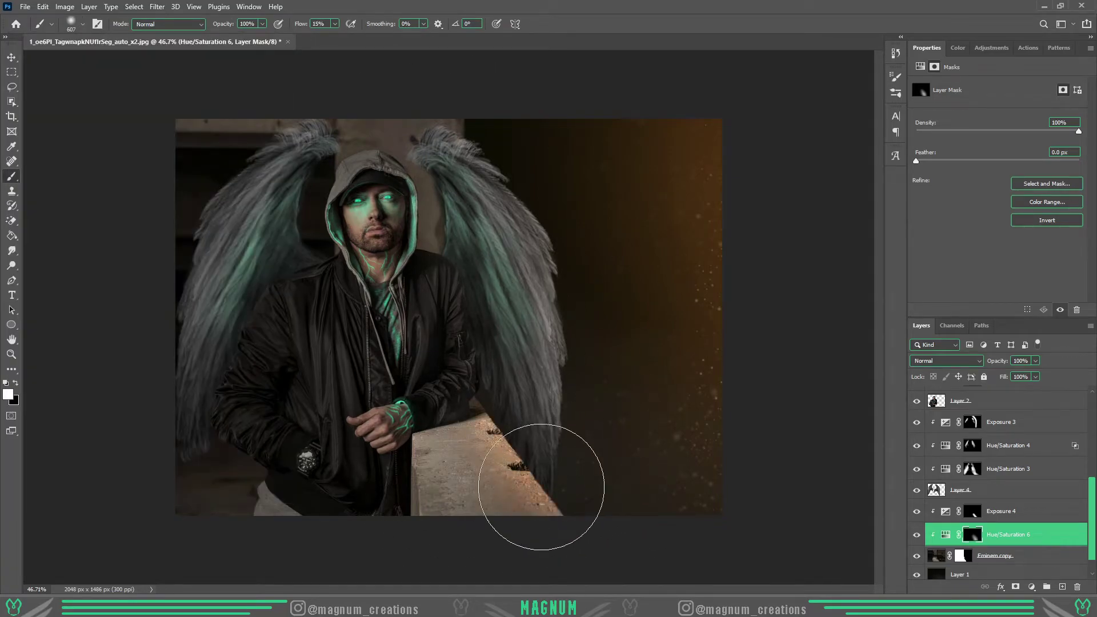
key(ctrl+minus)
Step: Fine-tune the warm tint's hue toward orange and zoom in on the figure and wings
click(947, 534)
drag(929, 129, 929, 129)
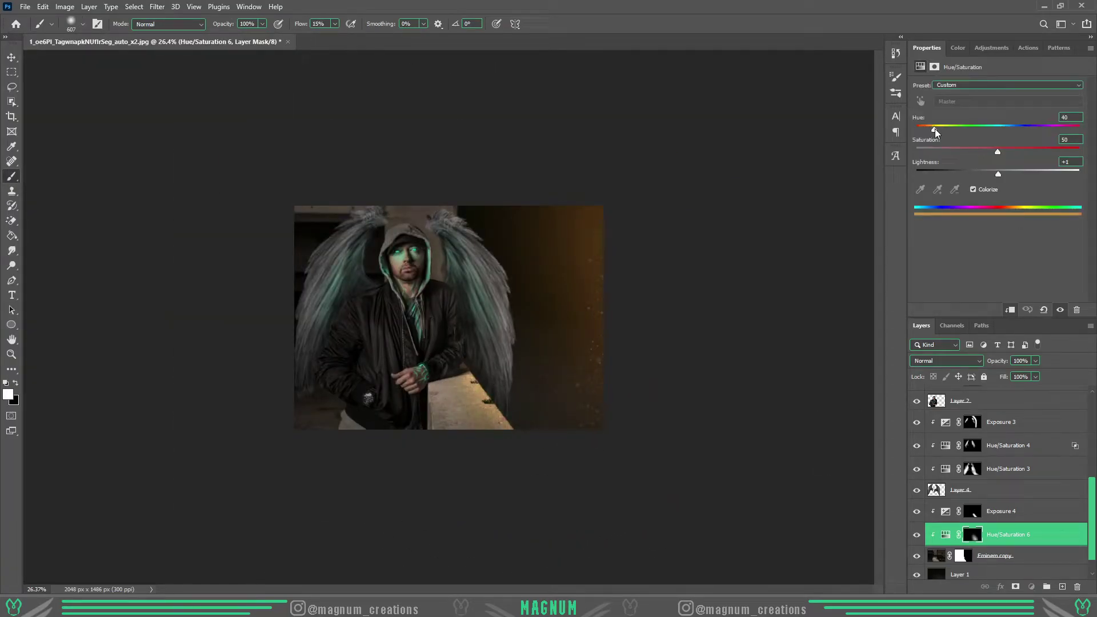
drag(992, 176, 975, 174)
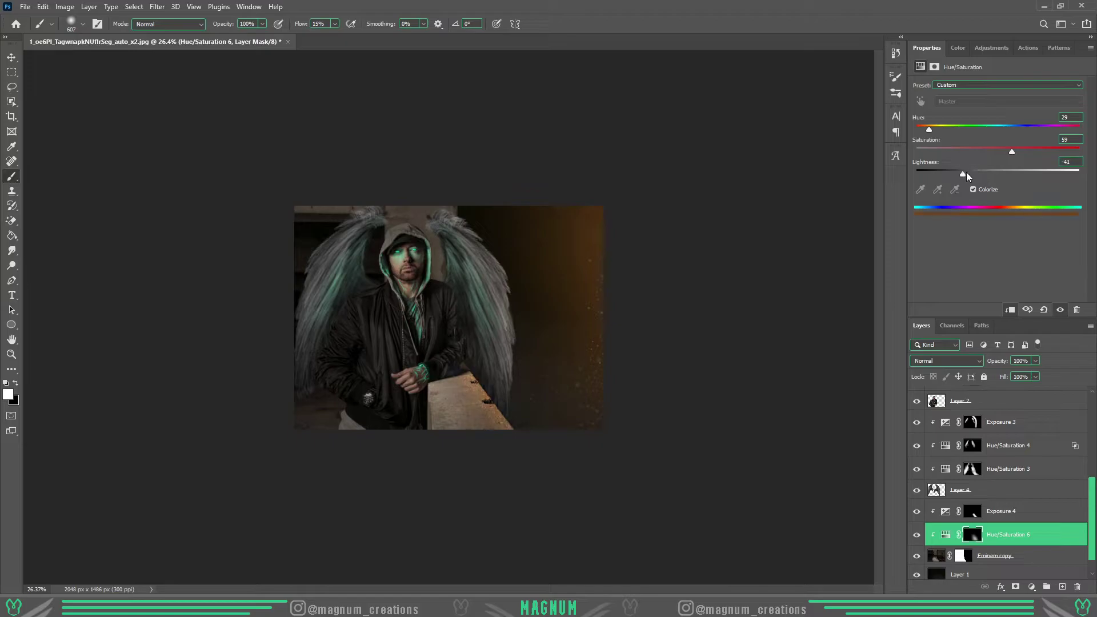
key(ctrl+plus)
scroll(1005, 507, up, 2)
Step: Add a brown colorized wing tint, limited by Blend If to bright areas, masked and clipped to the wings
click(973, 190)
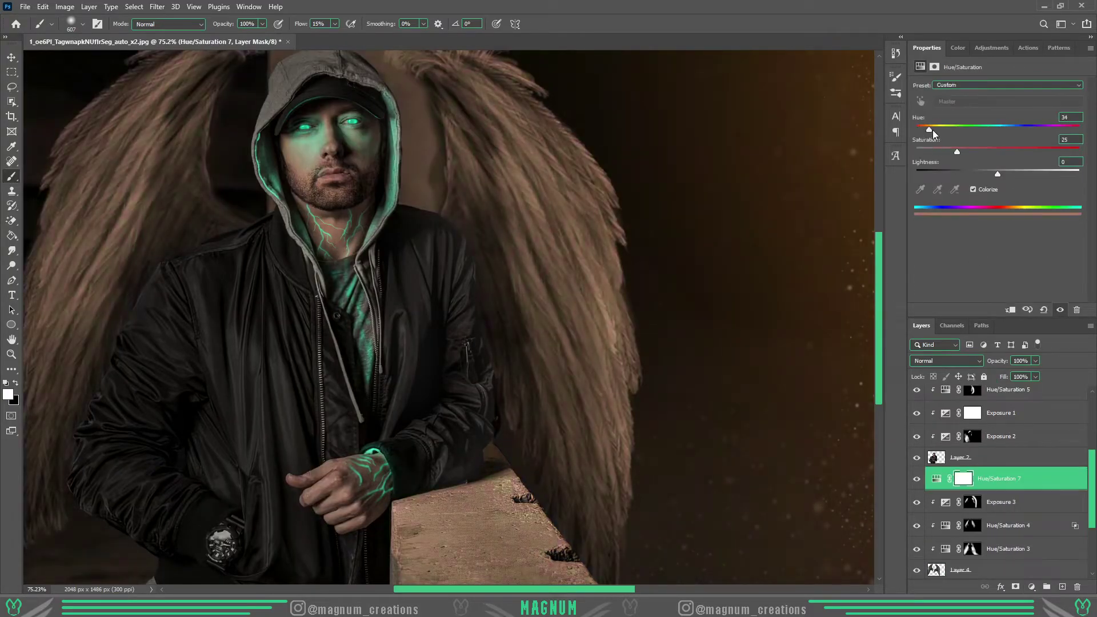
drag(933, 129, 929, 129)
right_click(966, 479)
click(979, 10)
drag(811, 399, 865, 405)
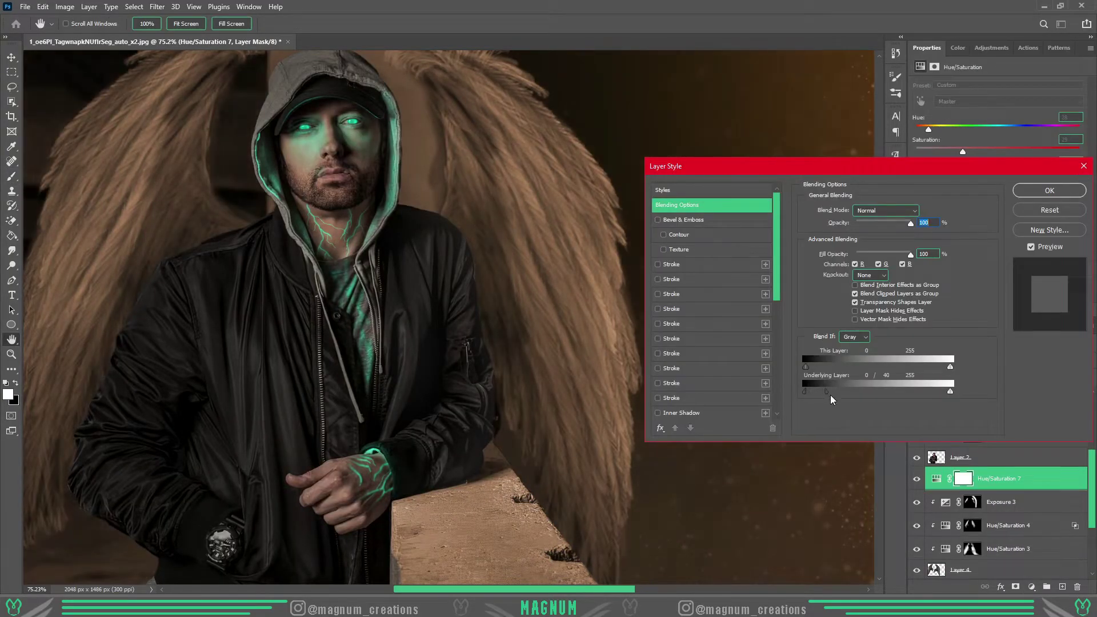
key(Return)
key(ctrl+i)
key(ctrl+alt+g)
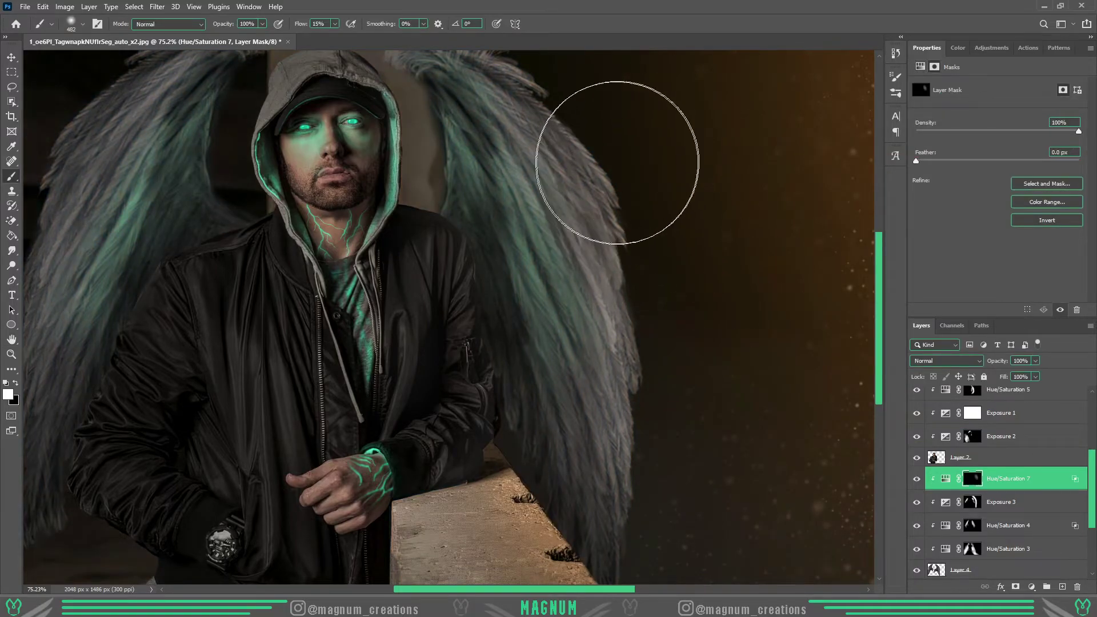
Step: Duplicate the wing tint and set up a smaller white brush for painting it in
scroll(647, 429, down, 5)
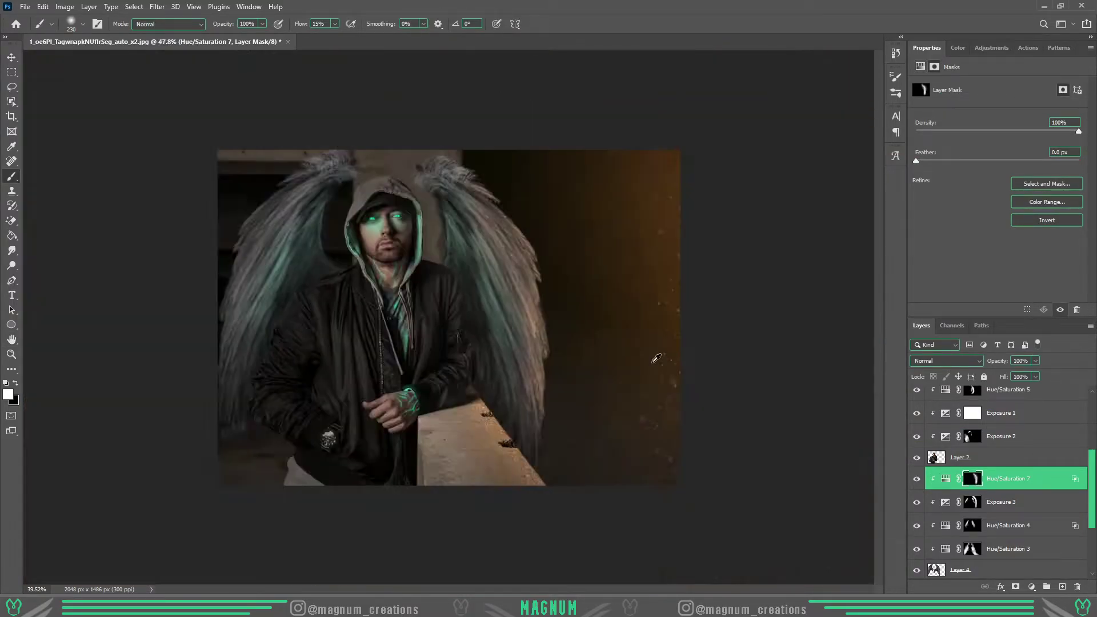
scroll(704, 407, up, 2)
scroll(705, 407, up, 2)
key(ctrl+j)
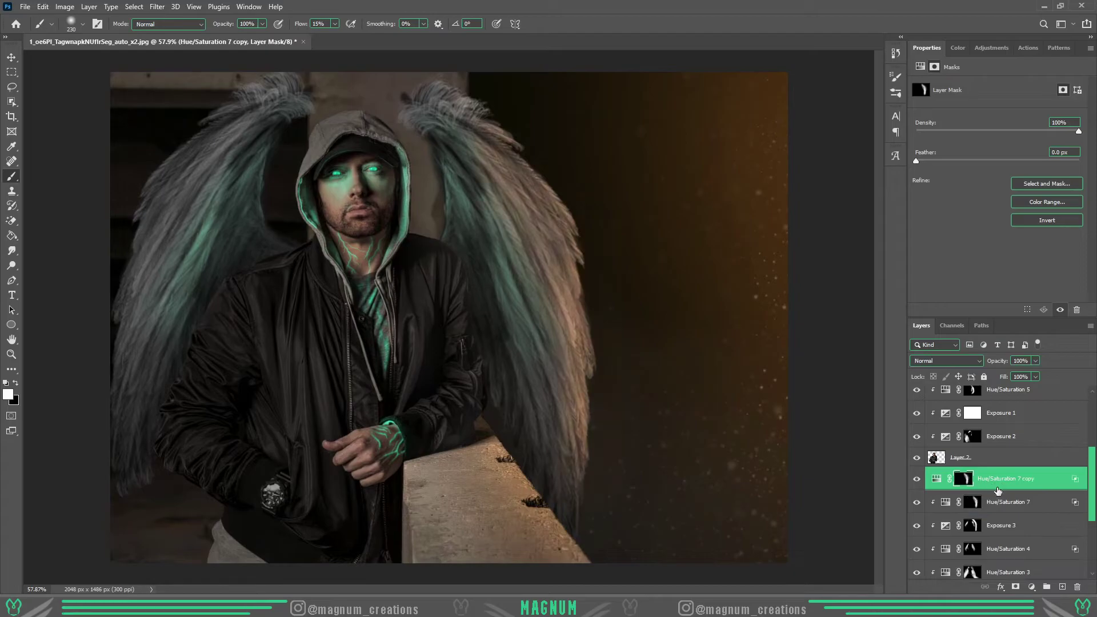
key(x)
key(x)
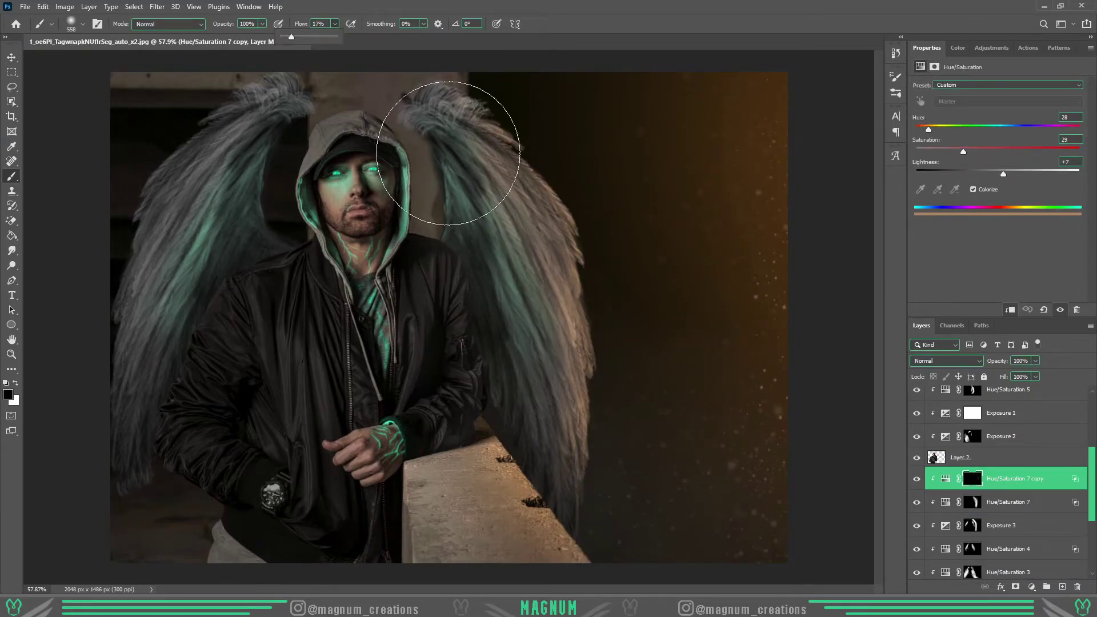
key(bracketleft)
key(bracketleft)
key(bracketleft)
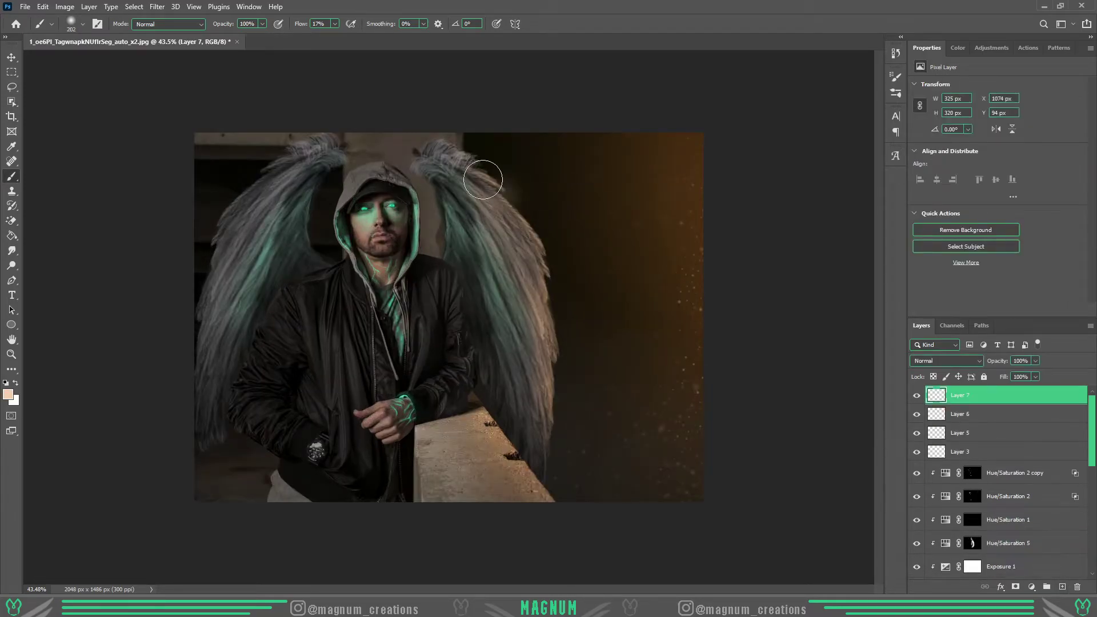
scroll(578, 331, down, 3)
scroll(518, 174, up, 4)
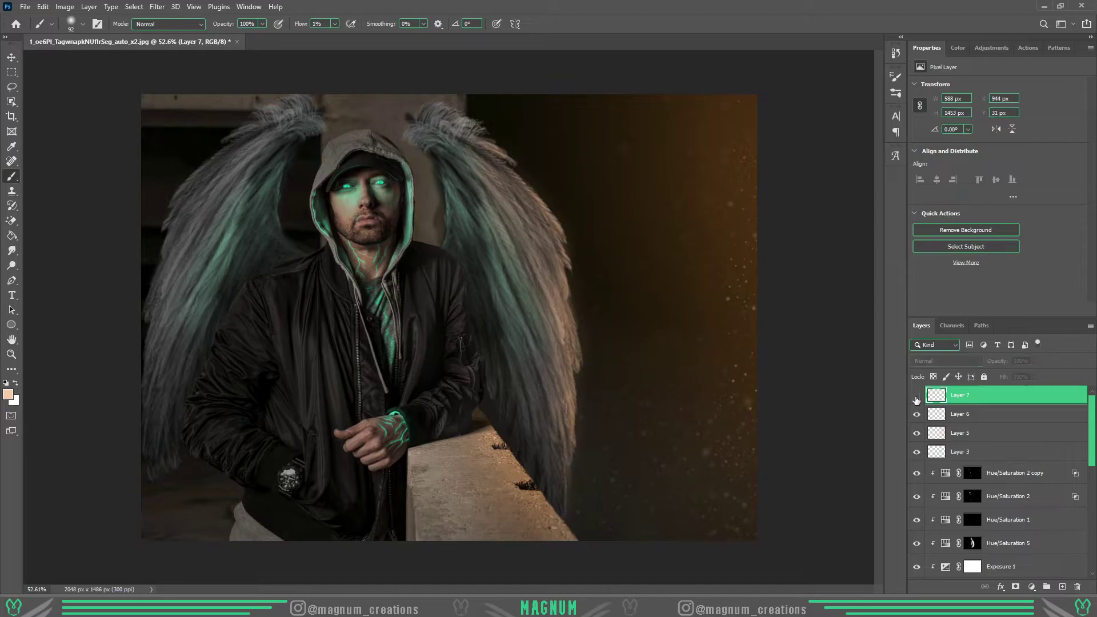
scroll(449, 317, down, 2)
scroll(559, 397, up, 4)
scroll(503, 351, down, 2)
scroll(988, 526, down, 3)
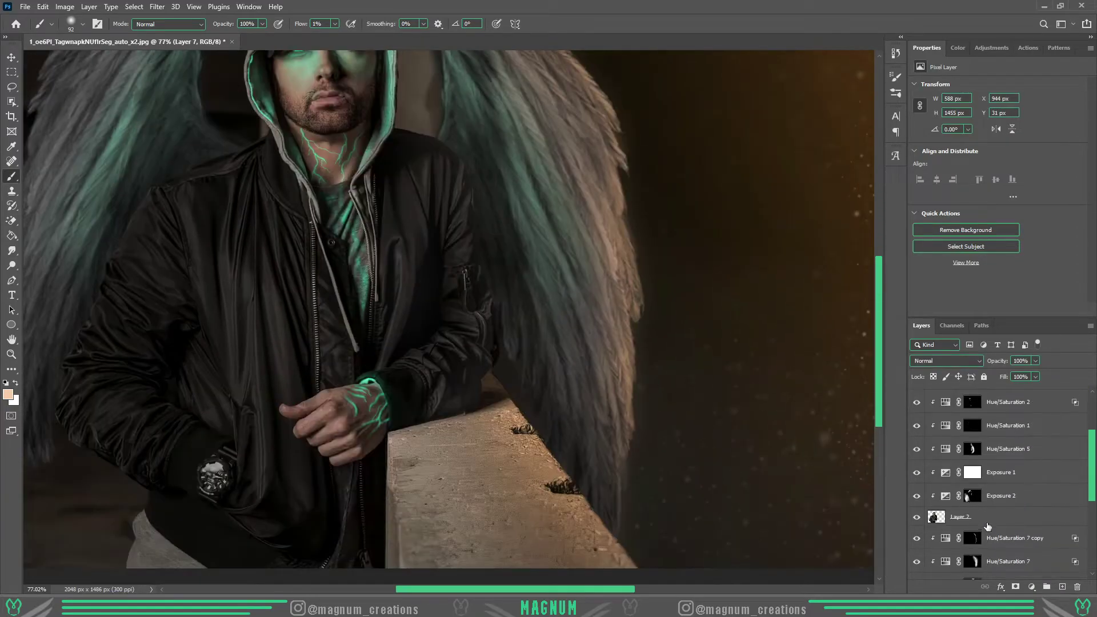
click(1031, 587)
Step: Add a colorized warm-orange Hue/Saturation tint with slightly lower saturation and a hidden, inverted mask
click(1006, 503)
click(974, 189)
drag(918, 129, 927, 130)
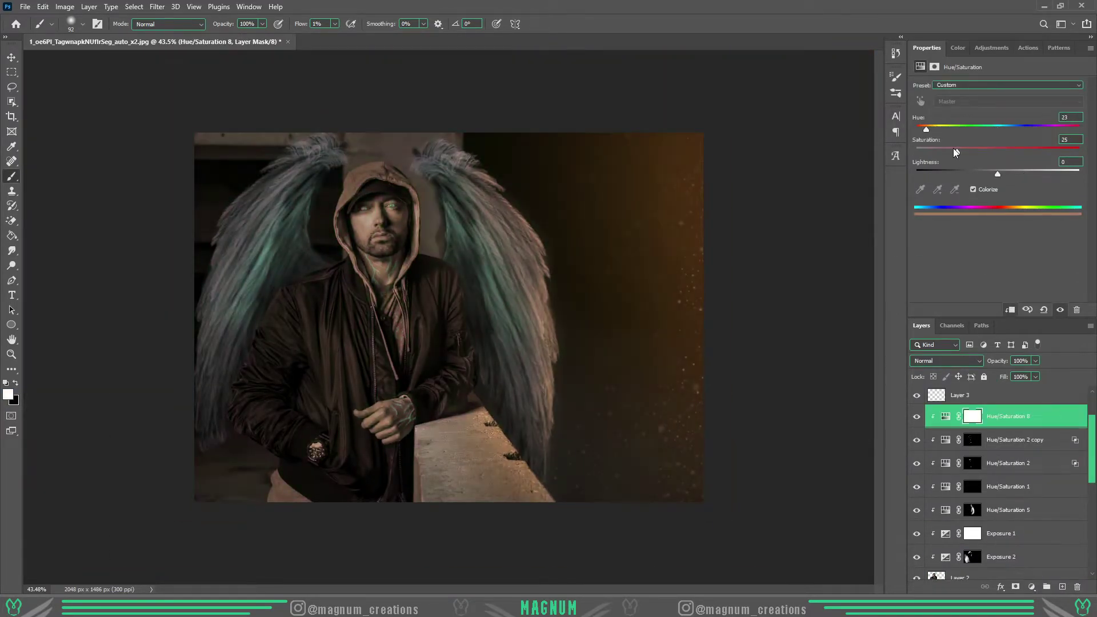
drag(990, 158, 983, 158)
double_click(1057, 416)
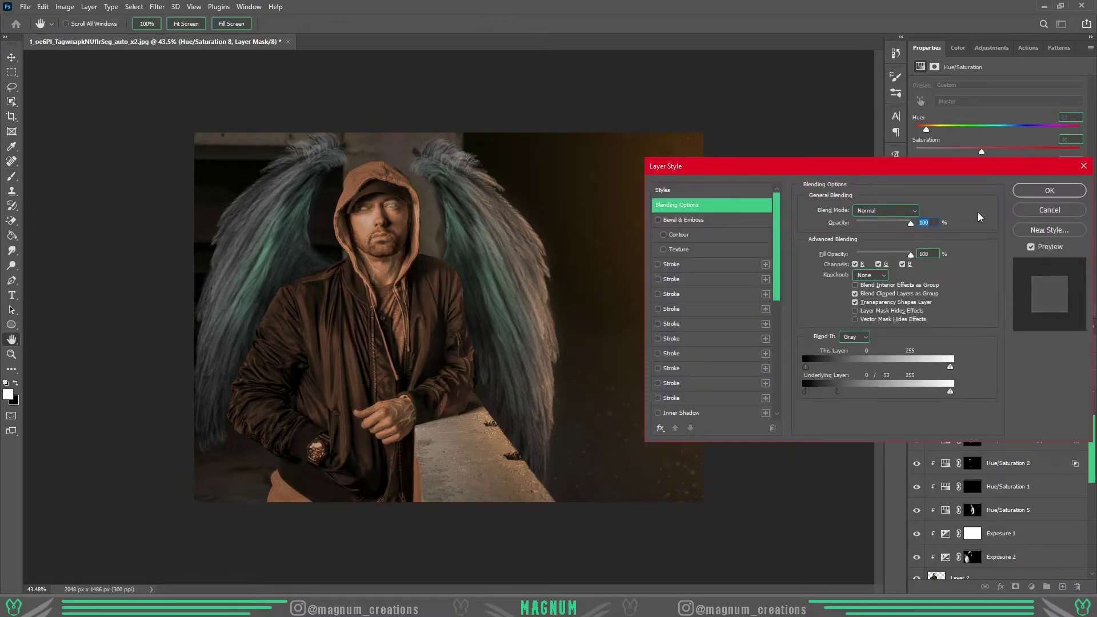
key(Return)
key(ctrl+i)
key(b)
Step: Shrink the brush, then raise the wrist glow adjustment's lightness to brighten the cyan glow
scroll(457, 310, up, 4)
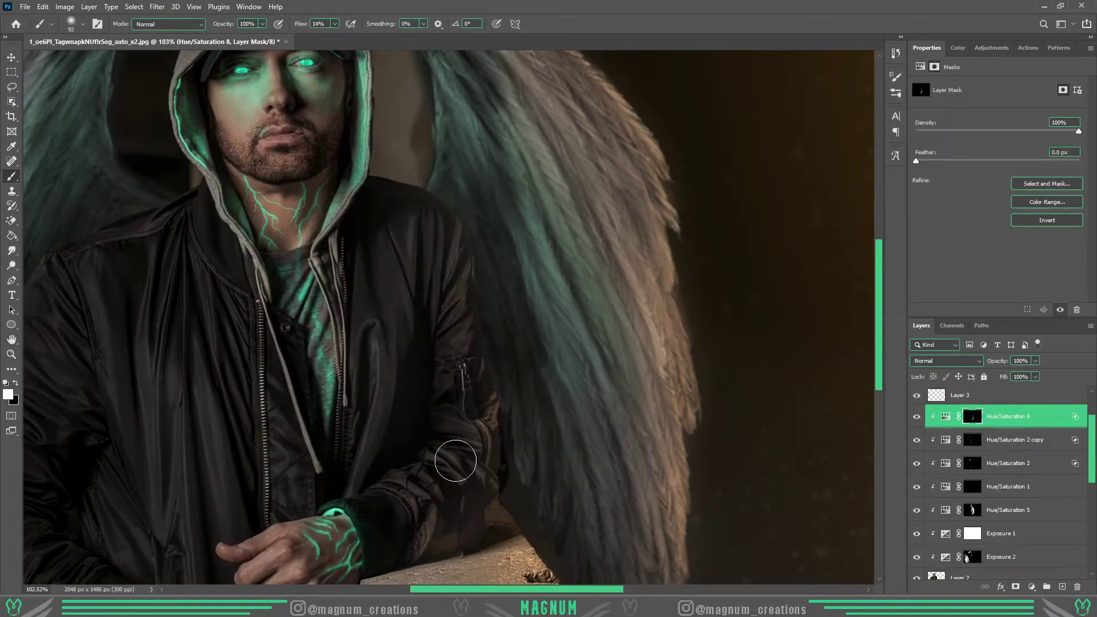
scroll(454, 453, up, 3)
key(bracketleft)
key(bracketleft)
key(bracketleft)
scroll(337, 353, down, 5)
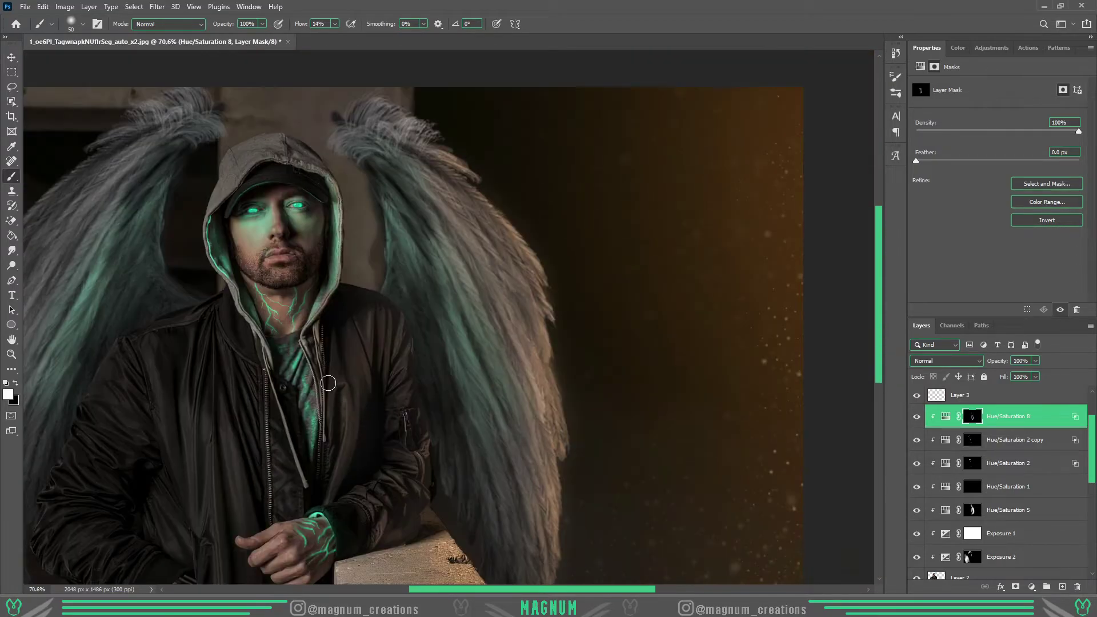
scroll(420, 500, down, 3)
click(994, 486)
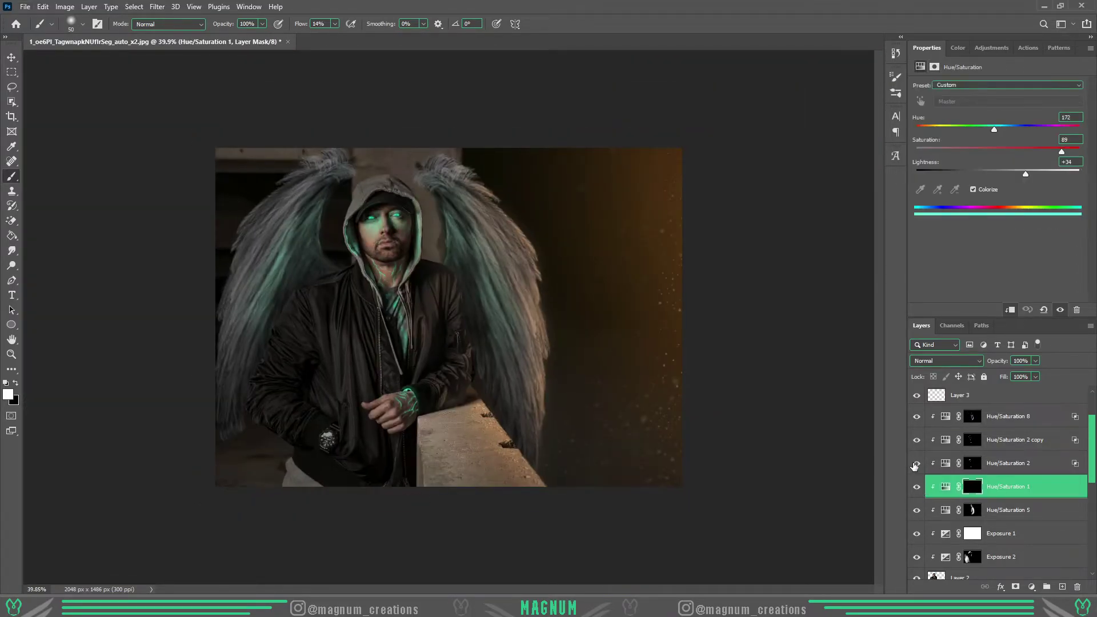
click(941, 514)
click(1035, 361)
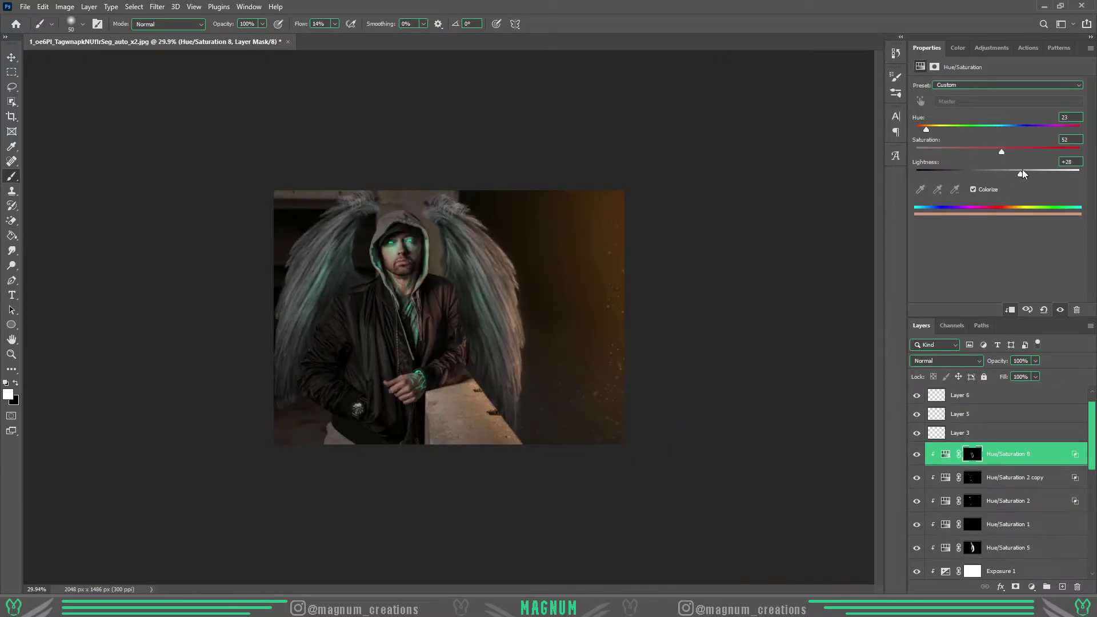
drag(1023, 170, 1038, 173)
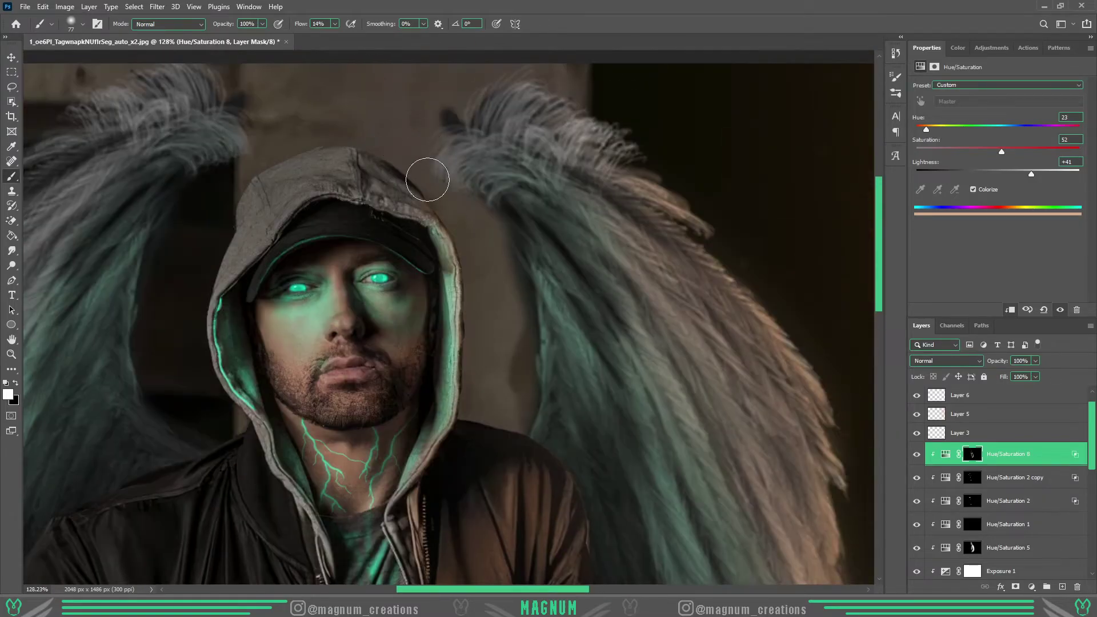
Step: Tone down the lightness of the Hue/Saturation 8 warm tint
scroll(529, 338, down, 5)
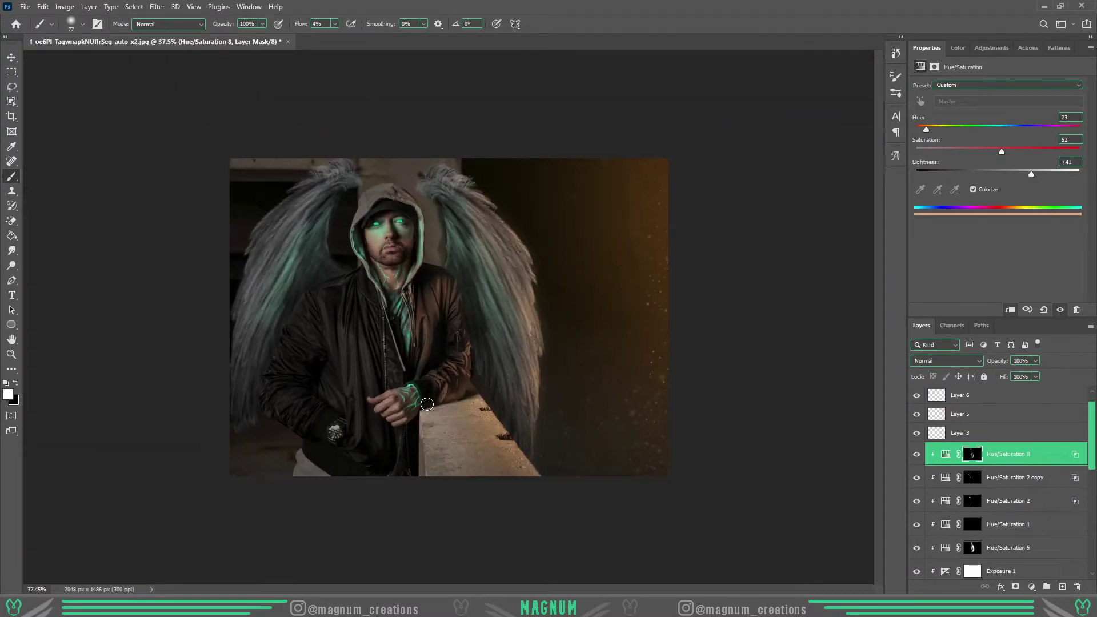
scroll(418, 424, up, 3)
scroll(424, 418, down, 2)
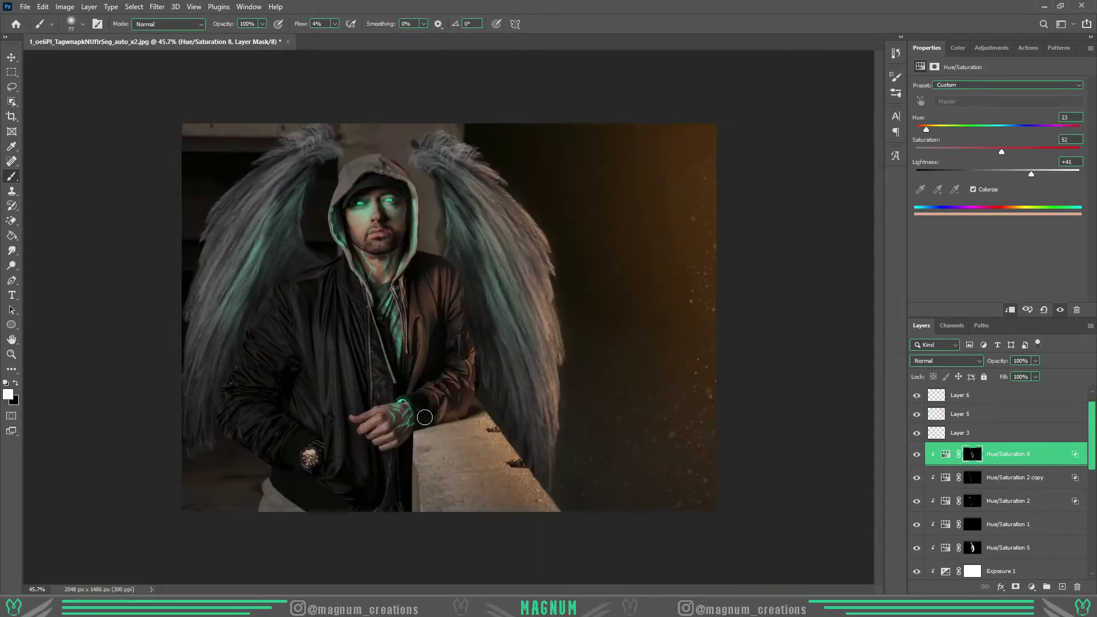
scroll(287, 312, down, 2)
drag(1002, 151, 1017, 172)
scroll(412, 275, up, 1)
scroll(411, 275, up, 1)
scroll(411, 275, up, 2)
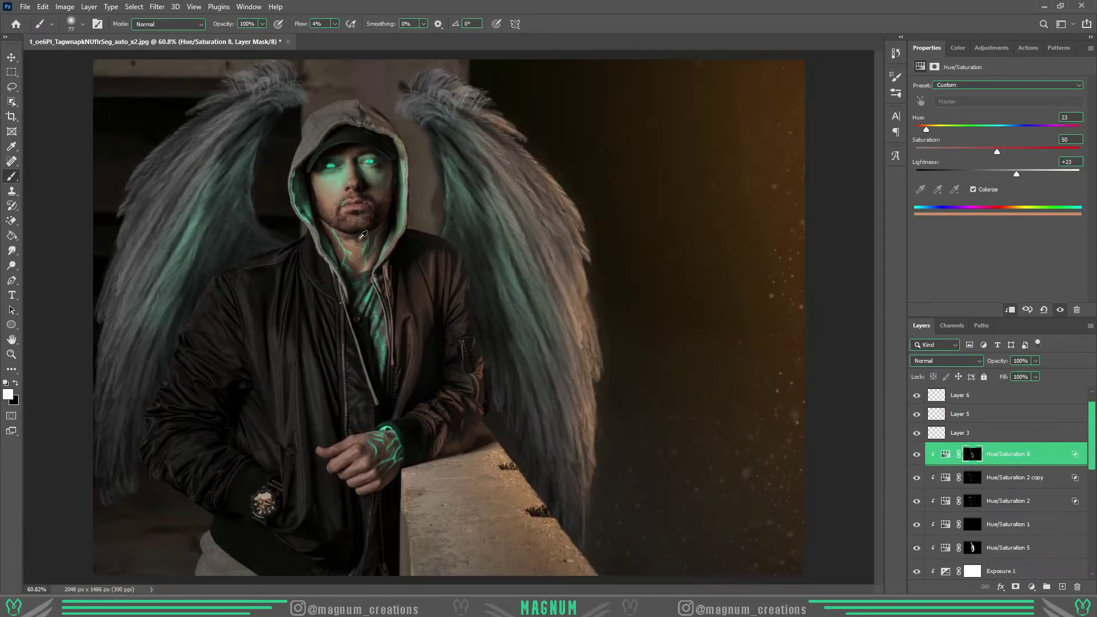
scroll(343, 240, up, 2)
Step: Add Layers 7 and 8 and paint a faint low-flow teal glow stroke near the figure
scroll(273, 195, up, 1)
click(1063, 587)
alt+click(273, 225)
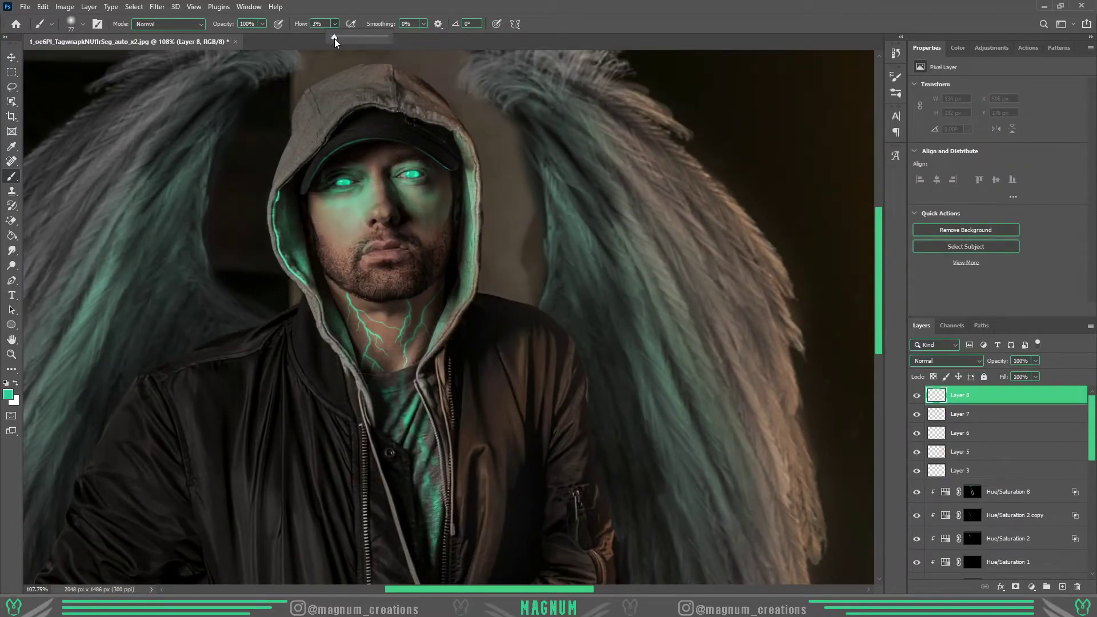
drag(334, 39, 333, 43)
drag(269, 252, 317, 324)
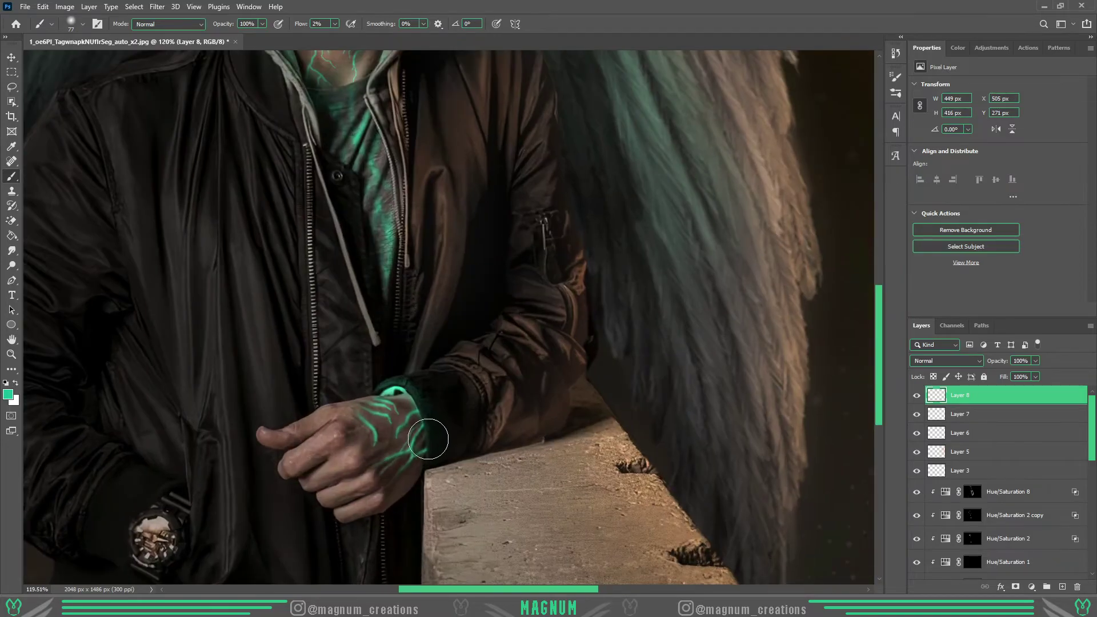
Step: Bring the face back into view and nudge the Exposure adjustment slightly darker
key(ctrl+0)
scroll(359, 321, up, 2)
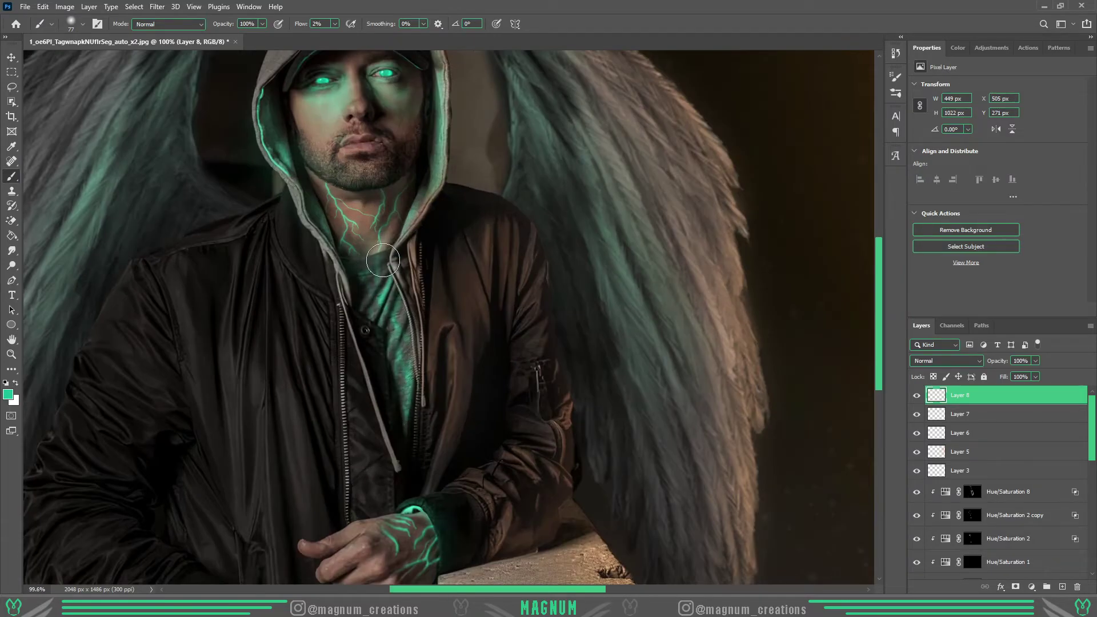
drag(348, 294, 451, 215)
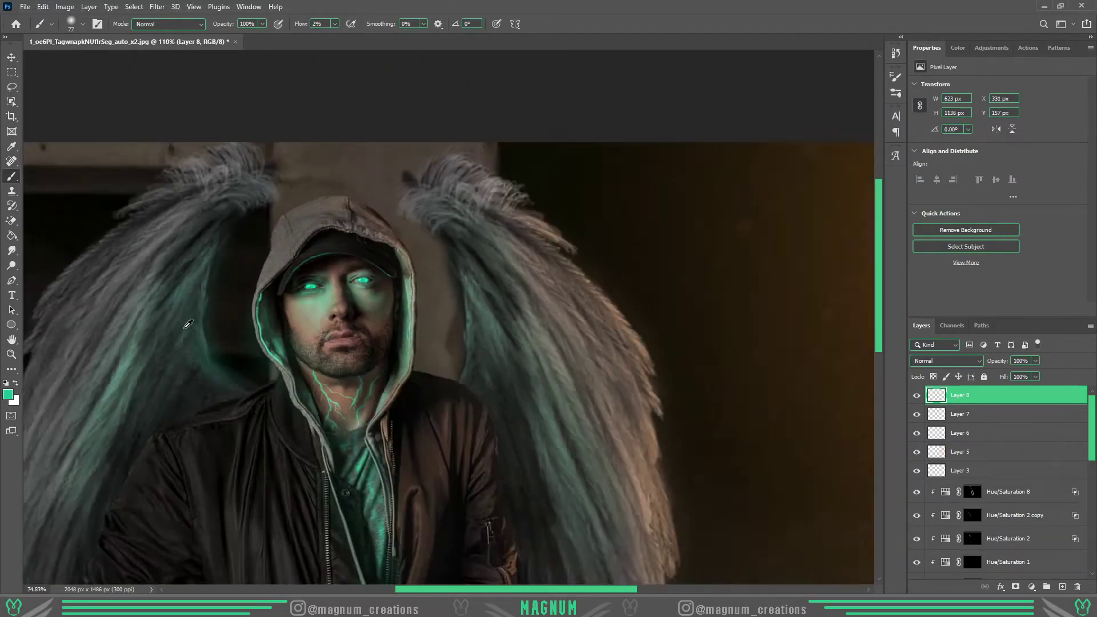
scroll(468, 293, up, 3)
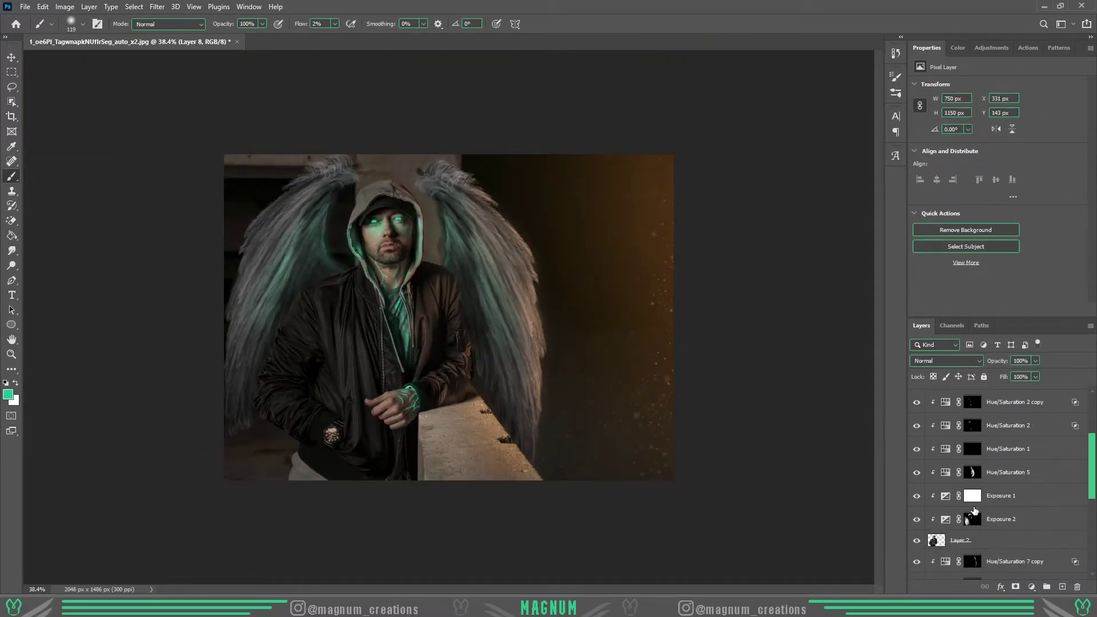
drag(970, 114, 983, 114)
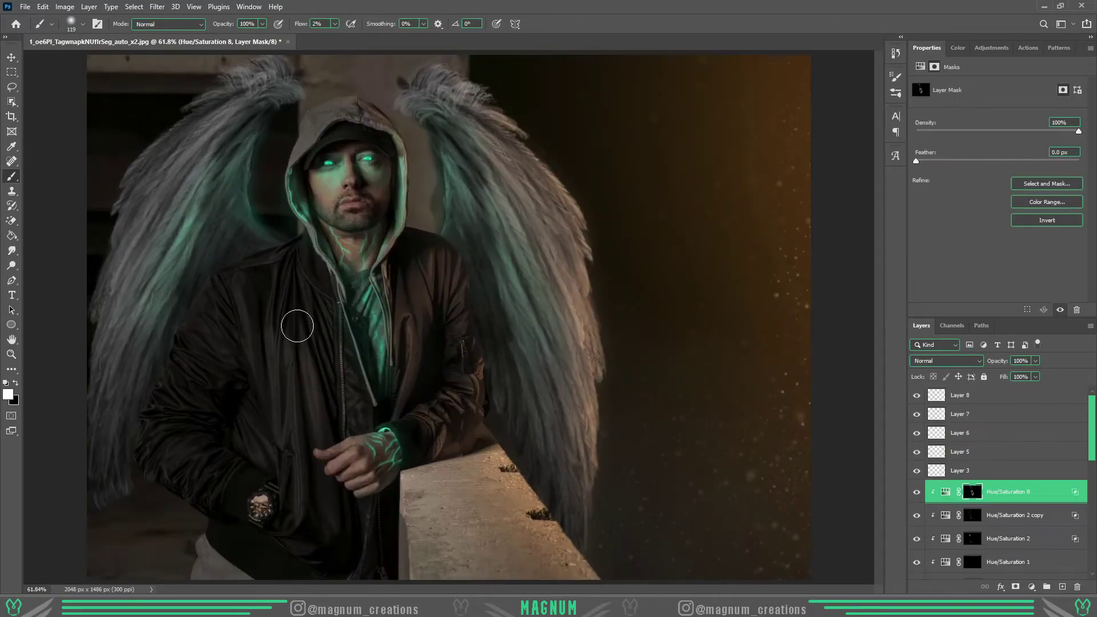
scroll(274, 355, down, 5)
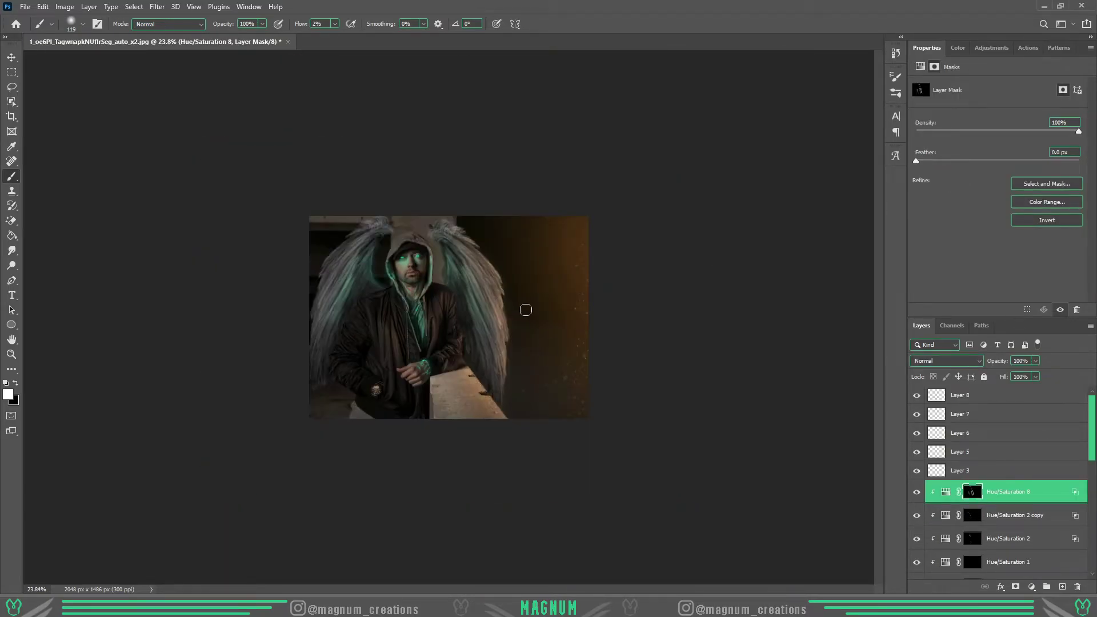
scroll(979, 566, down, 10)
Step: Select all layers and convert them into a single smart object
shift+click(980, 571)
scroll(1005, 486, up, 10)
shift+click(1014, 395)
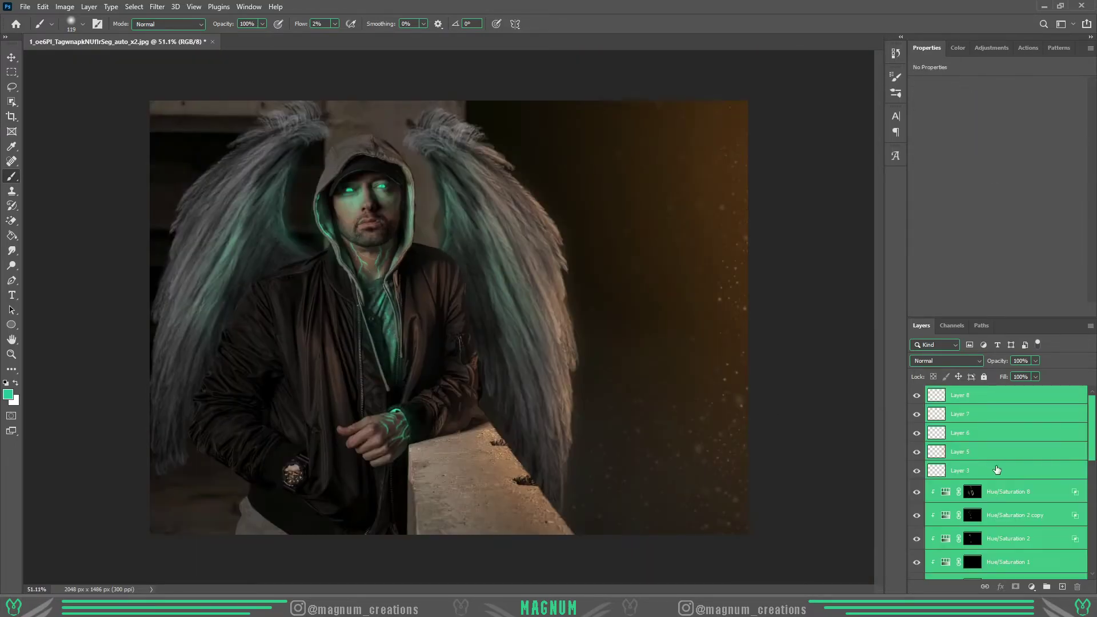
right_click(966, 434)
click(972, 346)
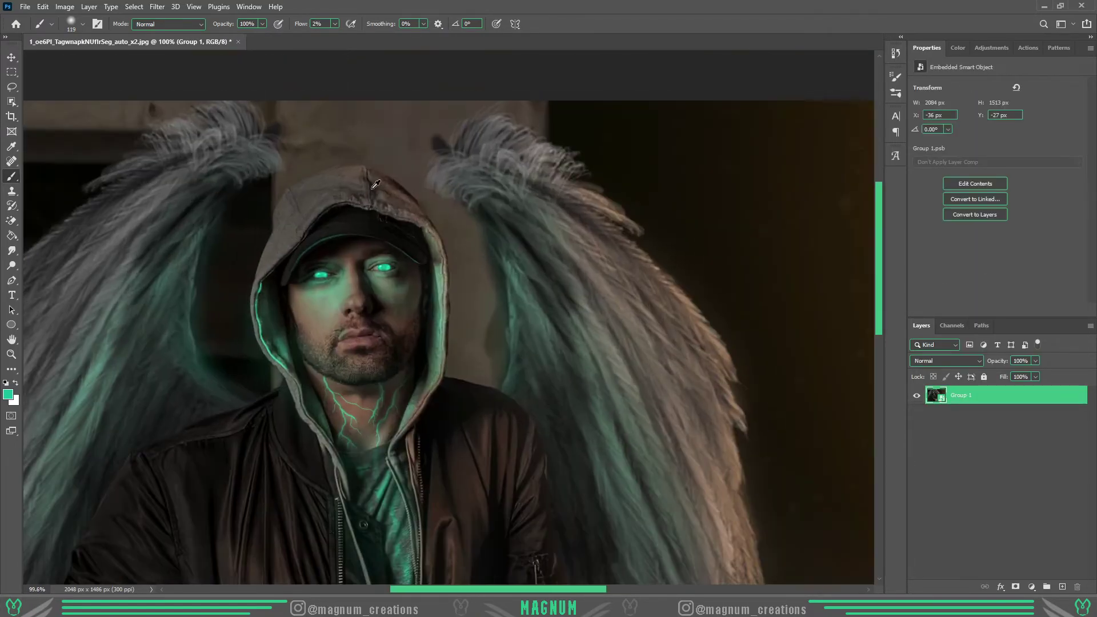
Step: In the Camera Raw Filter, apply a Matte preset, reduce haze and raise the whites
click(157, 6)
click(171, 90)
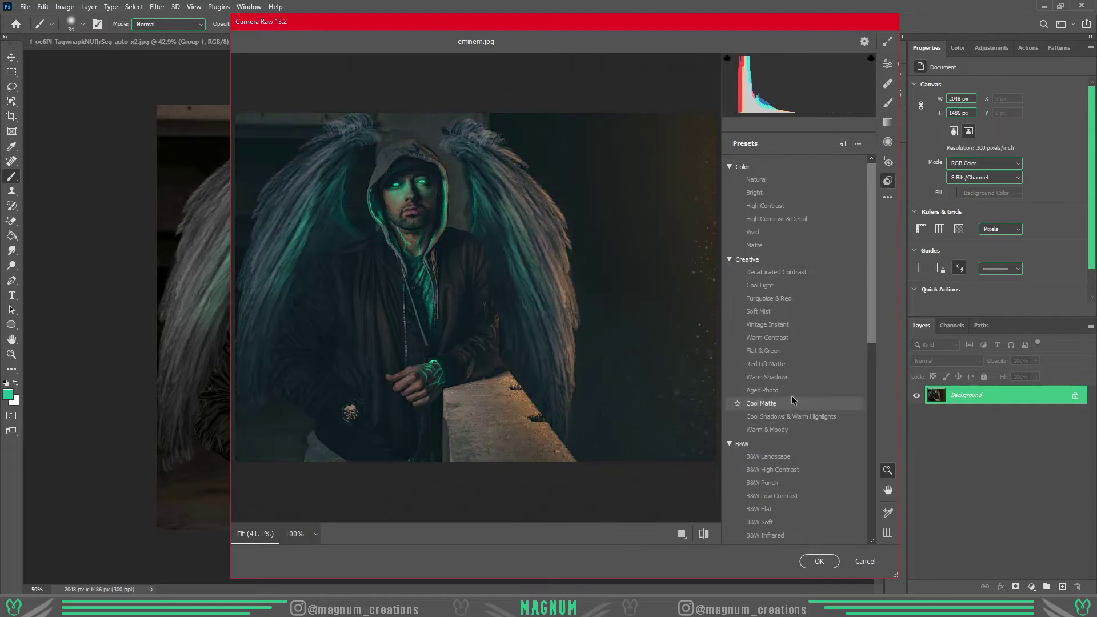
click(755, 245)
key(e)
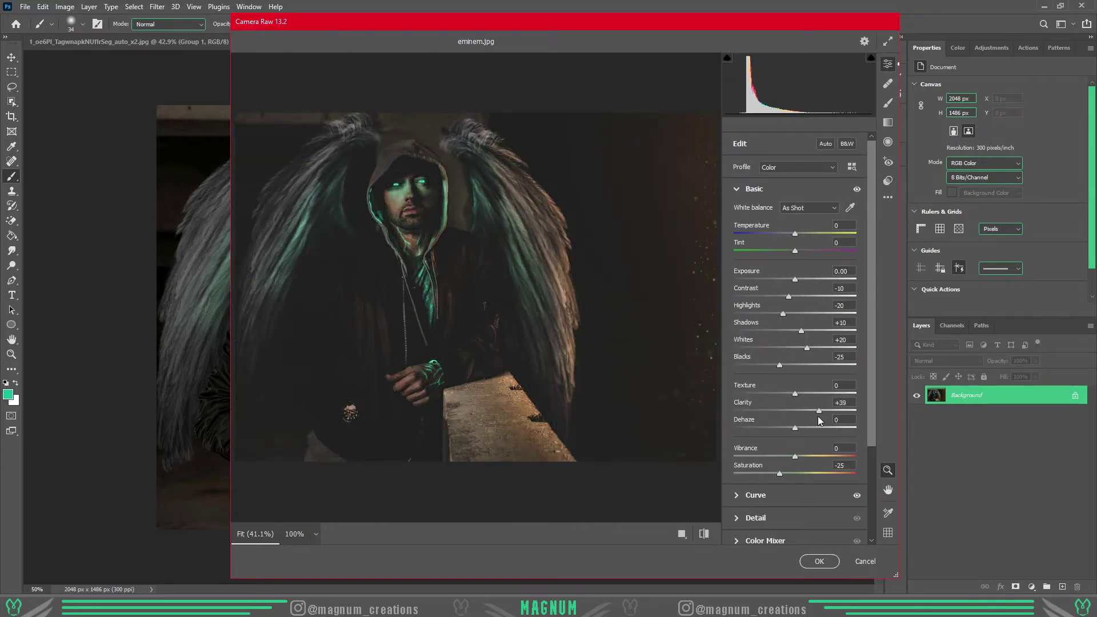
drag(766, 429, 786, 429)
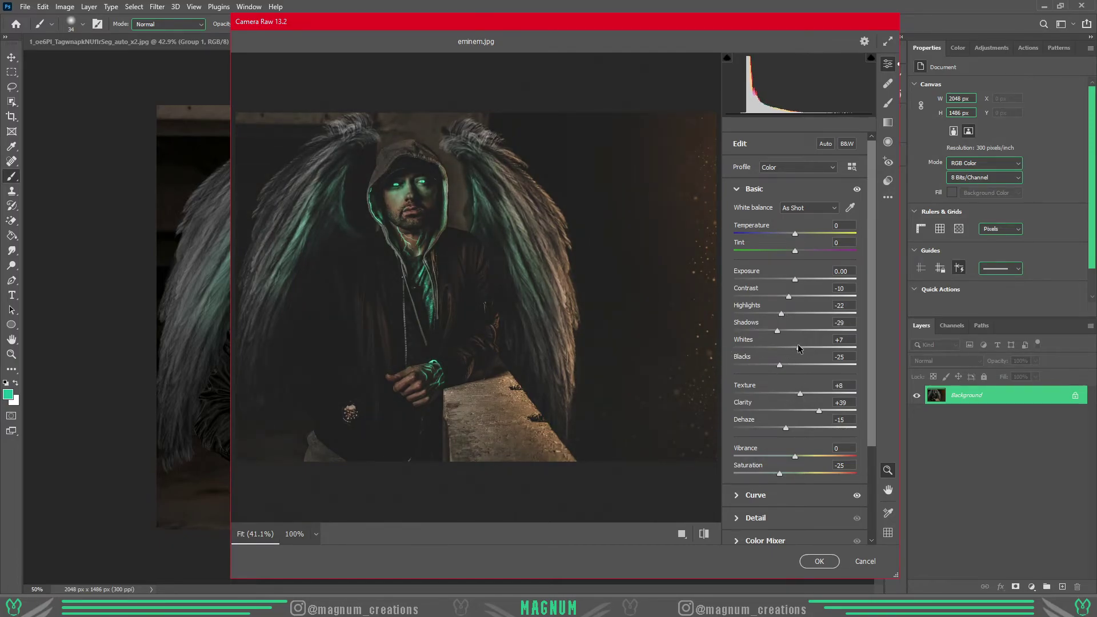
drag(798, 346, 807, 347)
scroll(800, 343, down, 5)
scroll(777, 507, up, 5)
click(823, 561)
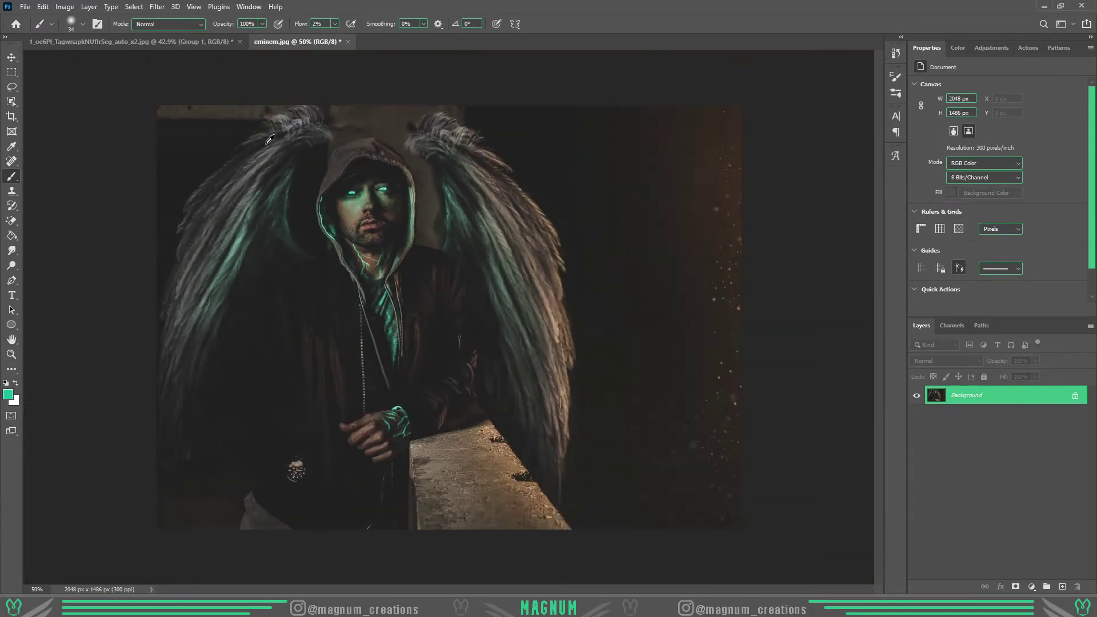
Step: Add a new layer above the graded image and lower its opacity
key(ctrl+minus)
click(1063, 587)
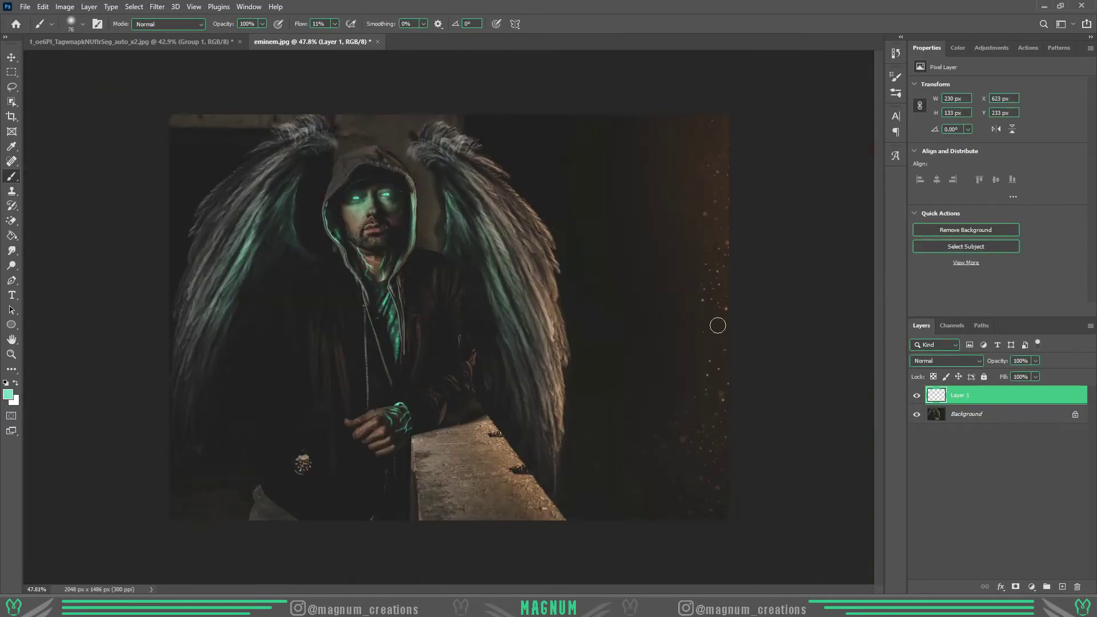
click(958, 48)
click(1034, 361)
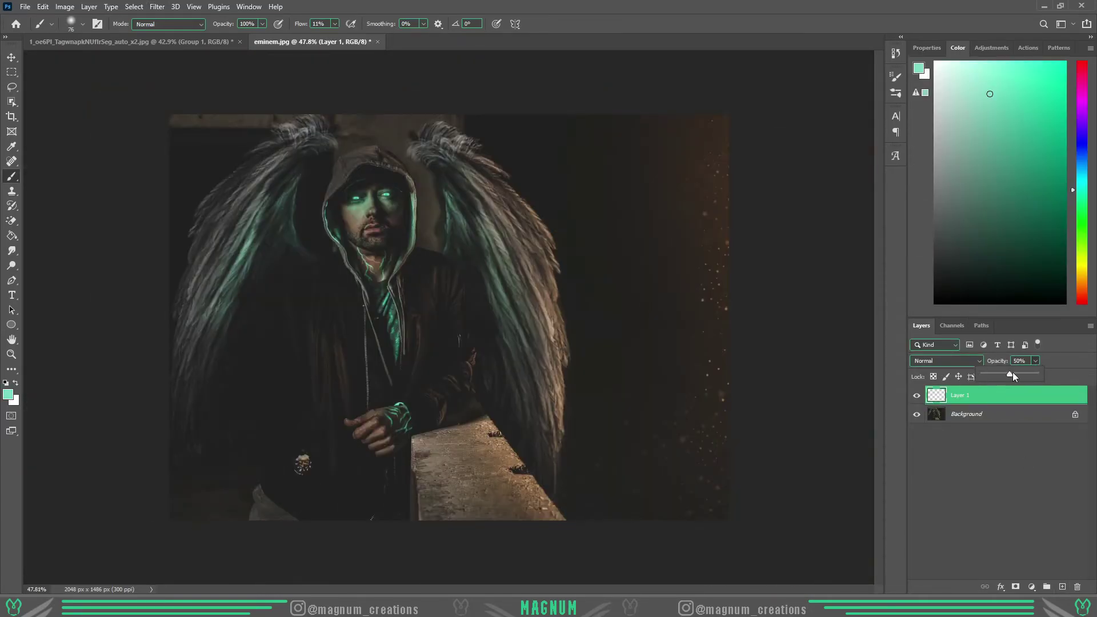
drag(1038, 373, 1025, 374)
scroll(544, 232, up, 3)
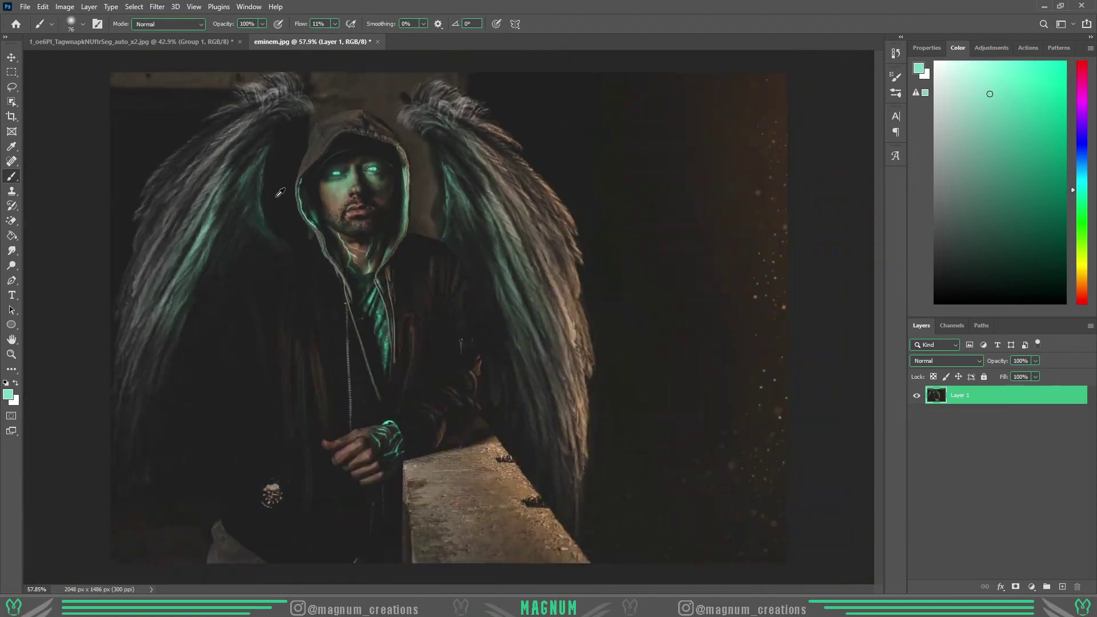
Step: Apply Oil Paint with raised Stylization, higher Cleanliness and Bristle Detail at 0
click(157, 7)
mouse_move(220, 228)
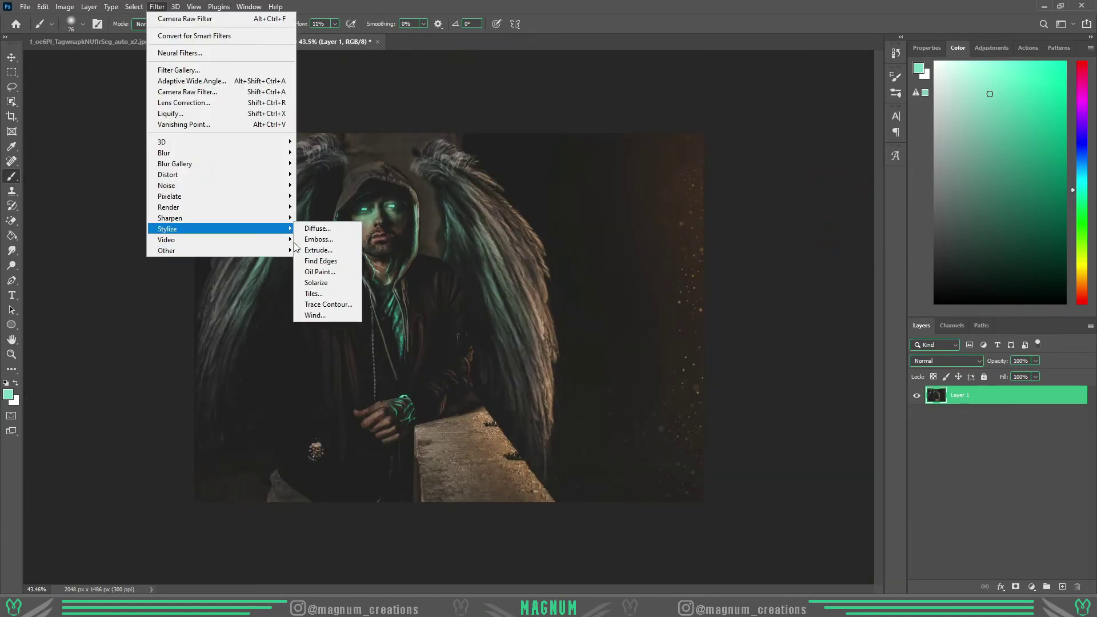
click(320, 280)
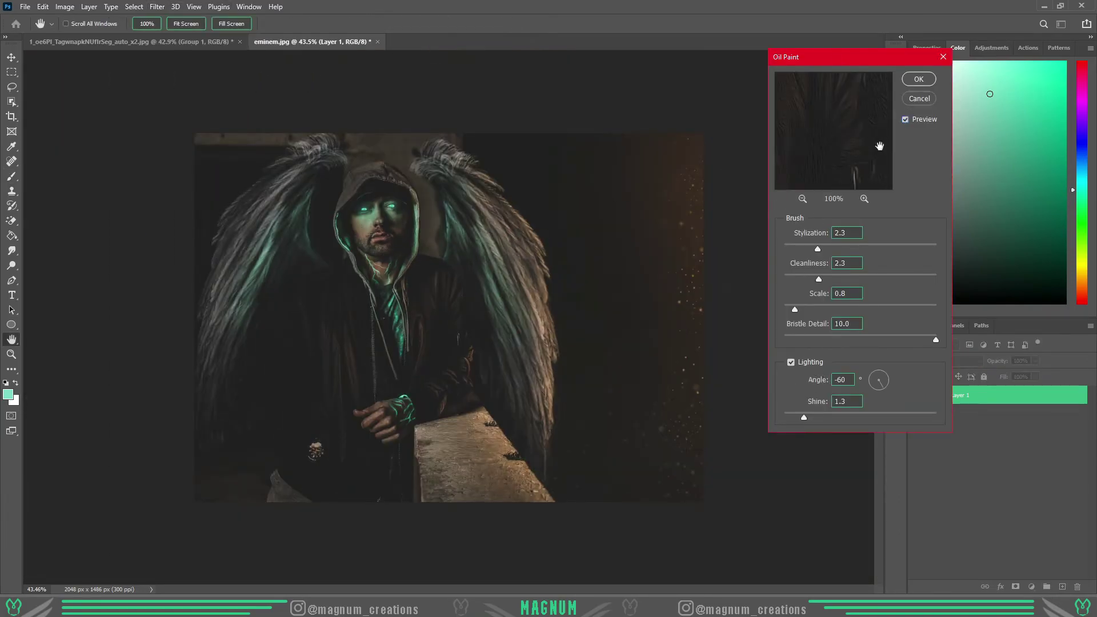
drag(829, 248, 873, 249)
drag(819, 279, 916, 279)
drag(810, 338, 820, 342)
drag(840, 246, 868, 242)
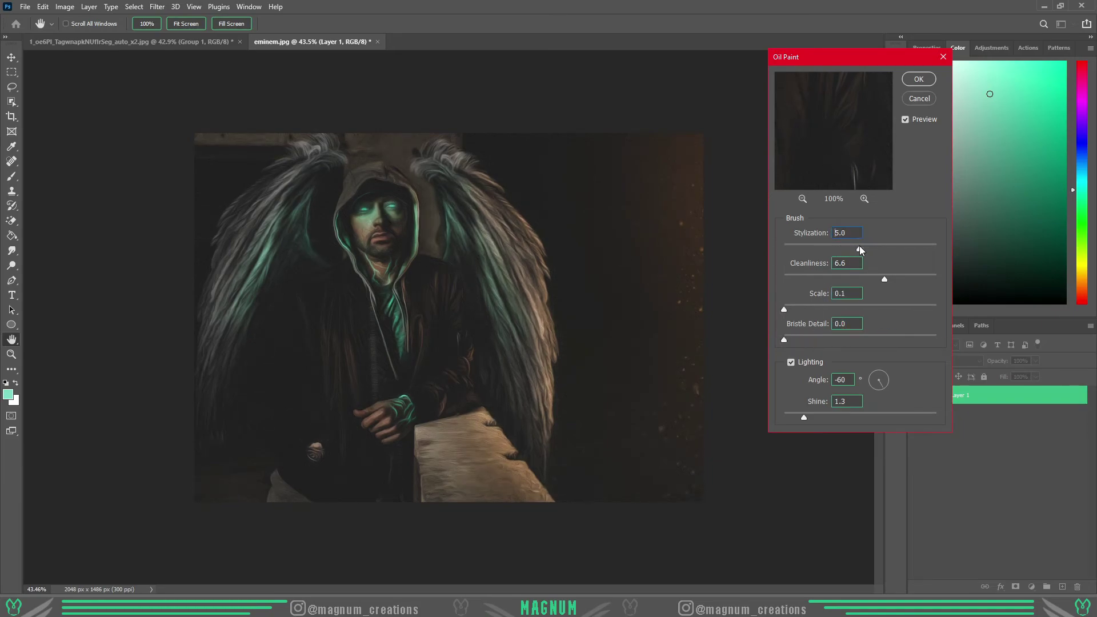
click(919, 79)
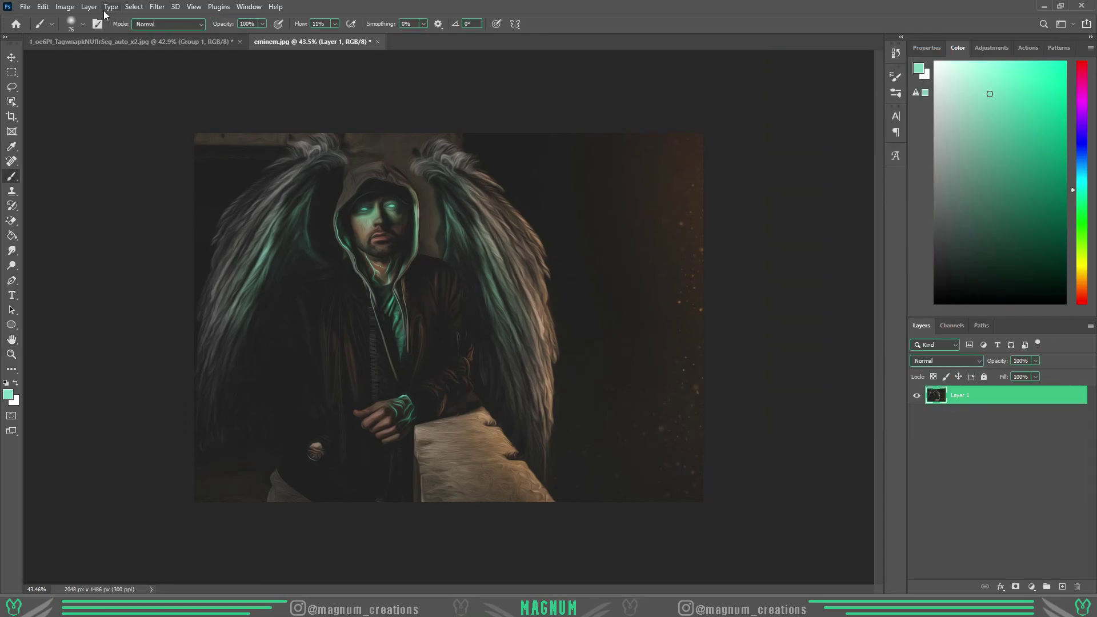
click(25, 7)
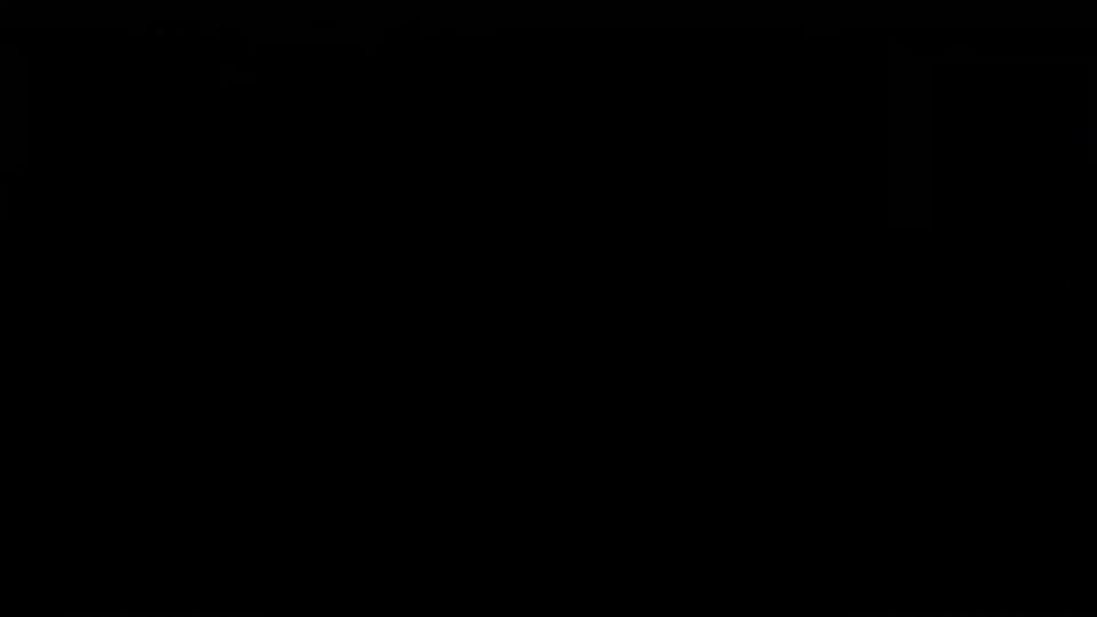